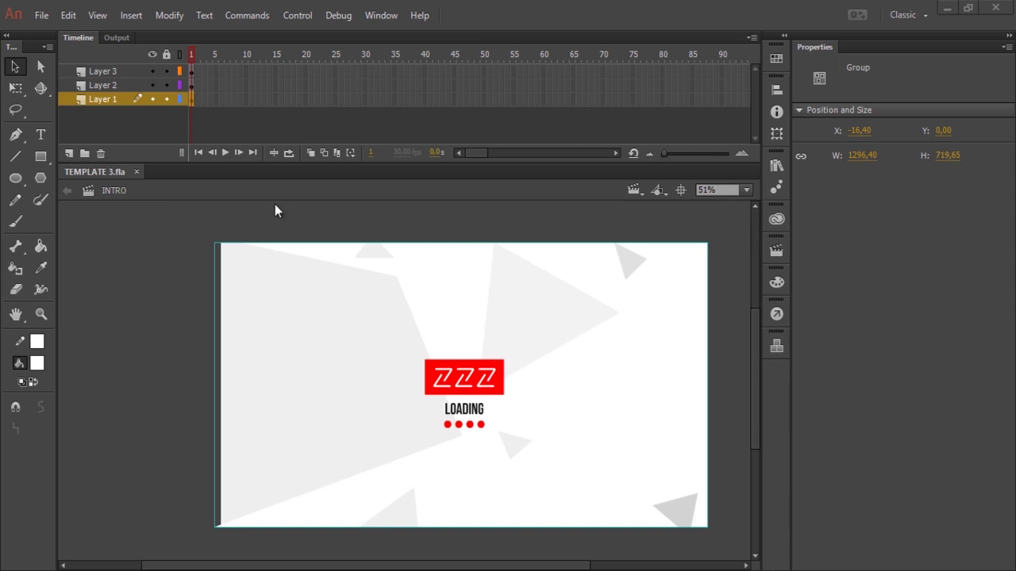
Examine which artwork belongs to each of the three layers
left_click(112, 101)
left_click(111, 85)
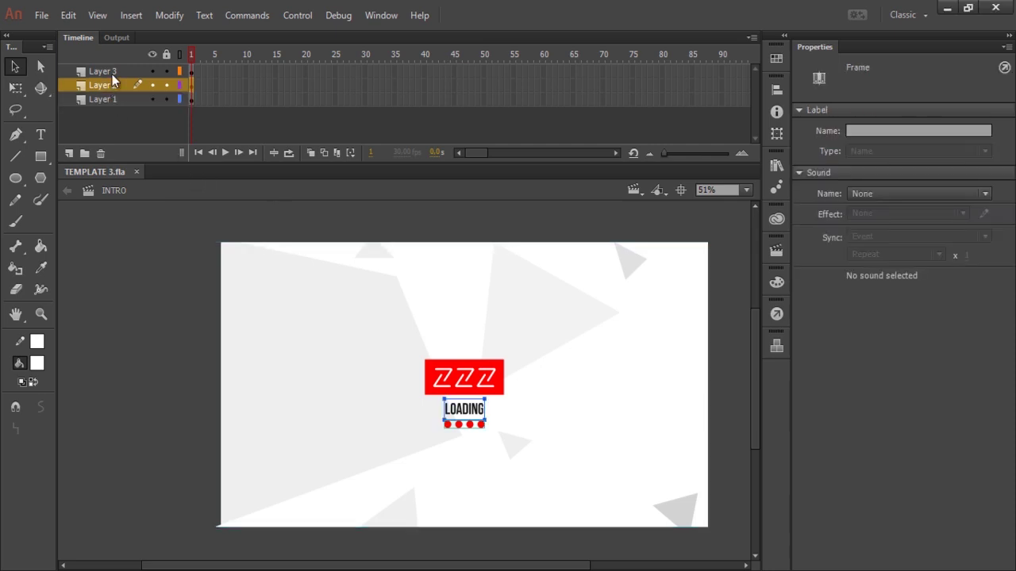
left_click(112, 72)
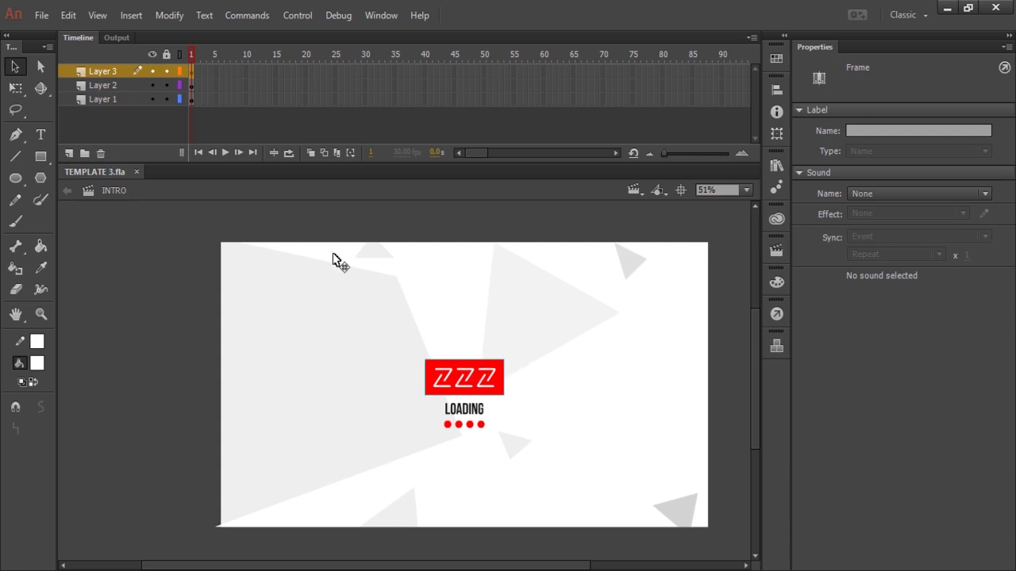
left_click(97, 84)
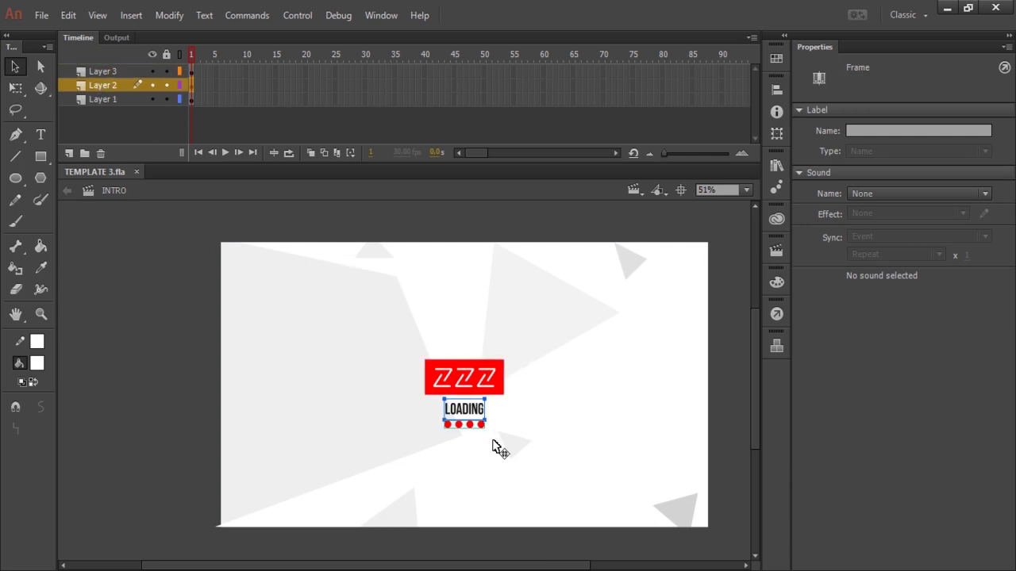
left_click(104, 101)
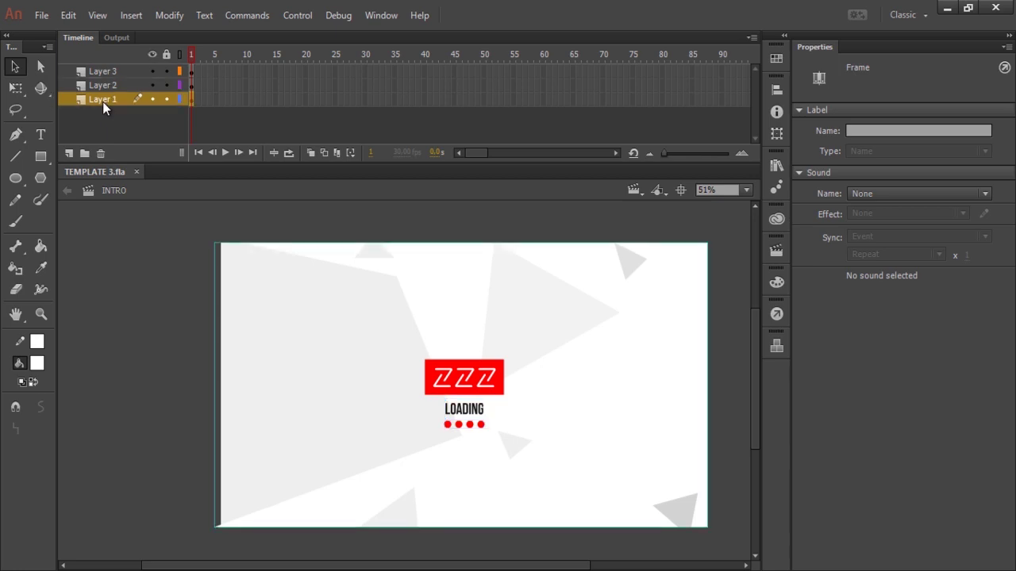
left_click(479, 427)
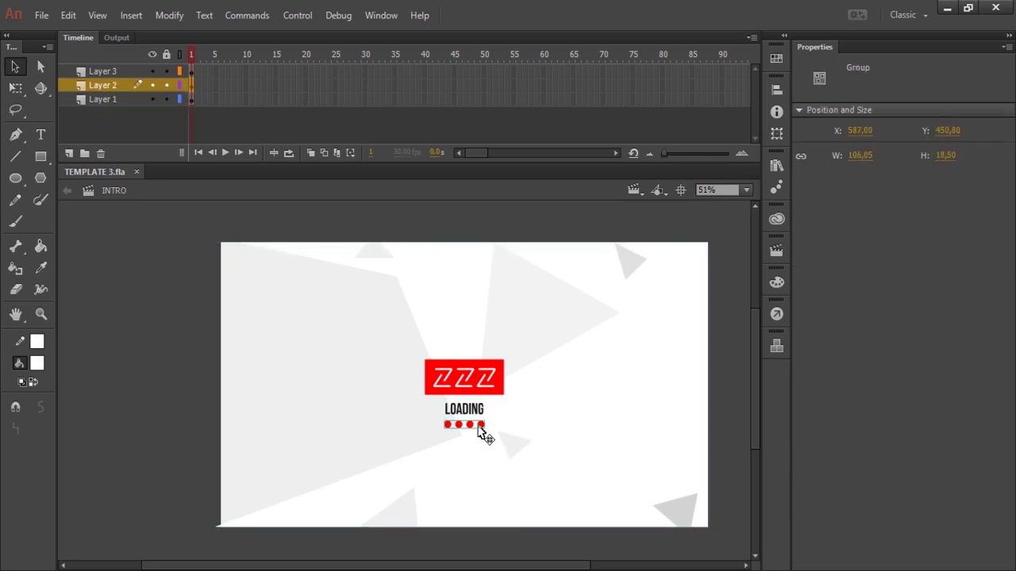
left_click(588, 472)
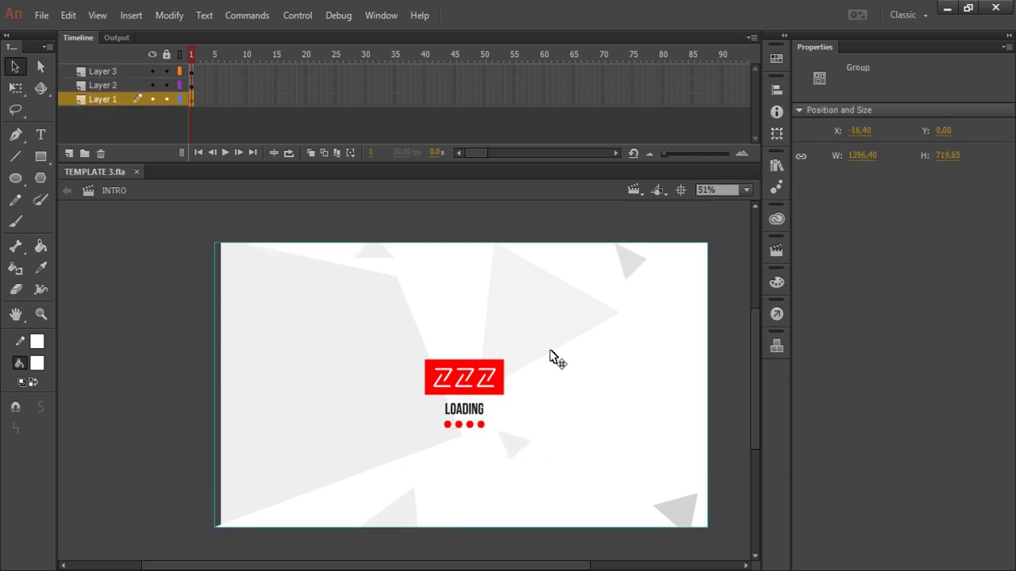
Distribute the group of red dots under the LOADING text onto its own layer
left_click(480, 426)
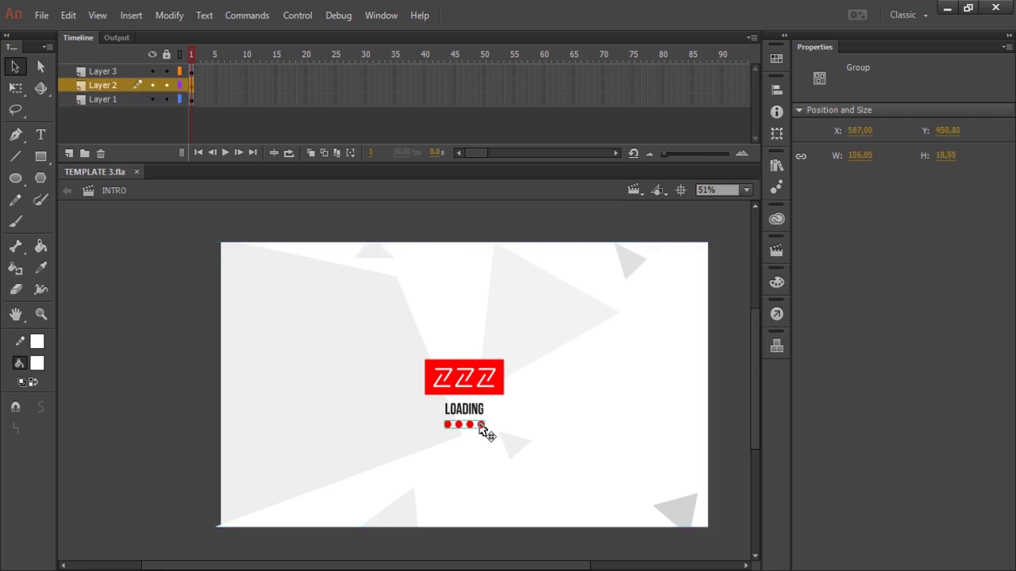
right_click(481, 427)
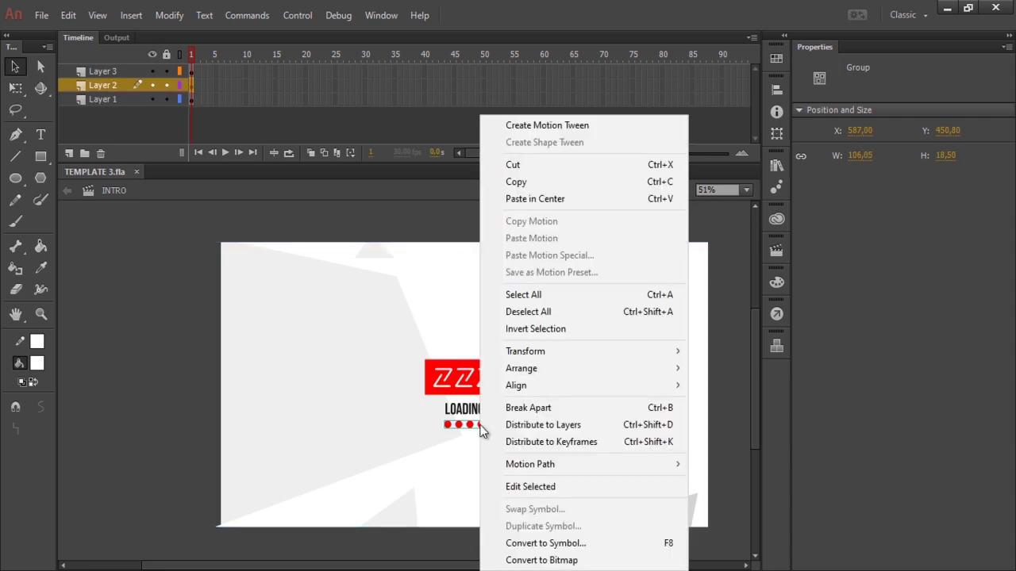
left_click(585, 426)
left_click(148, 221)
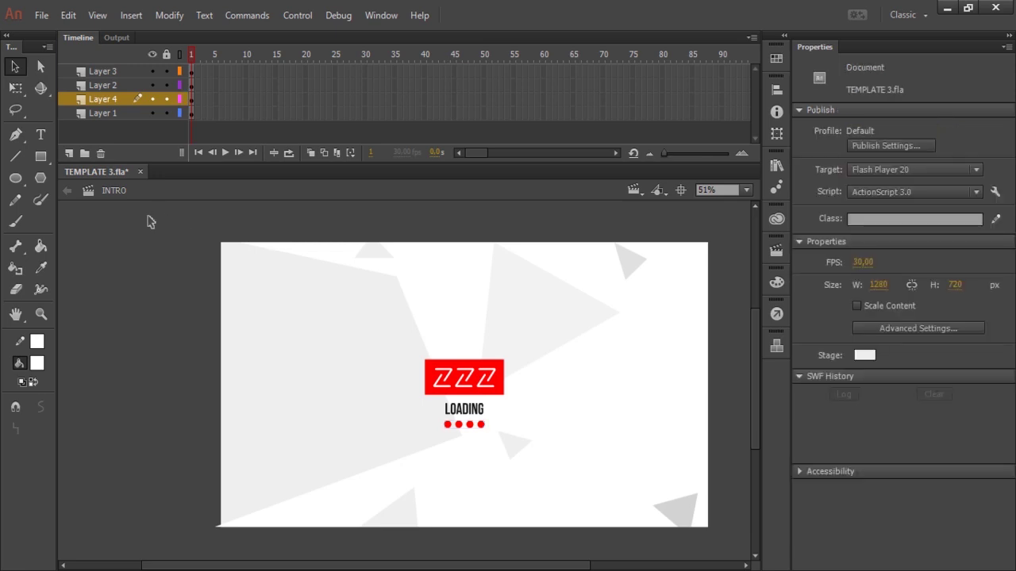
Rename Layer 3 as LOGO and Layer 2 as LOADING
left_click(102, 72)
double_click(101, 74)
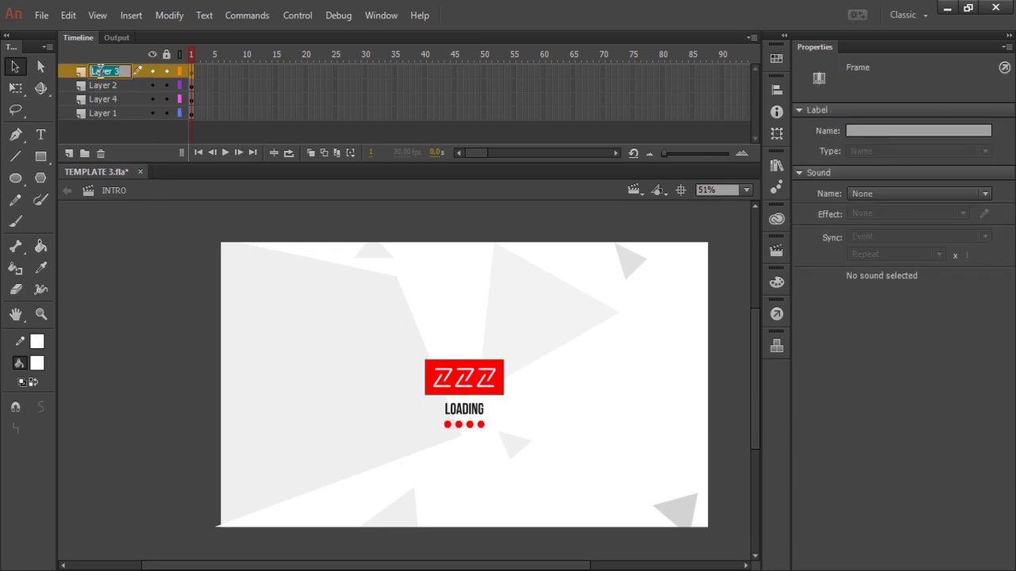
type("LOGO")
key("Return")
left_click(94, 86)
double_click(93, 84)
type("LOADING")
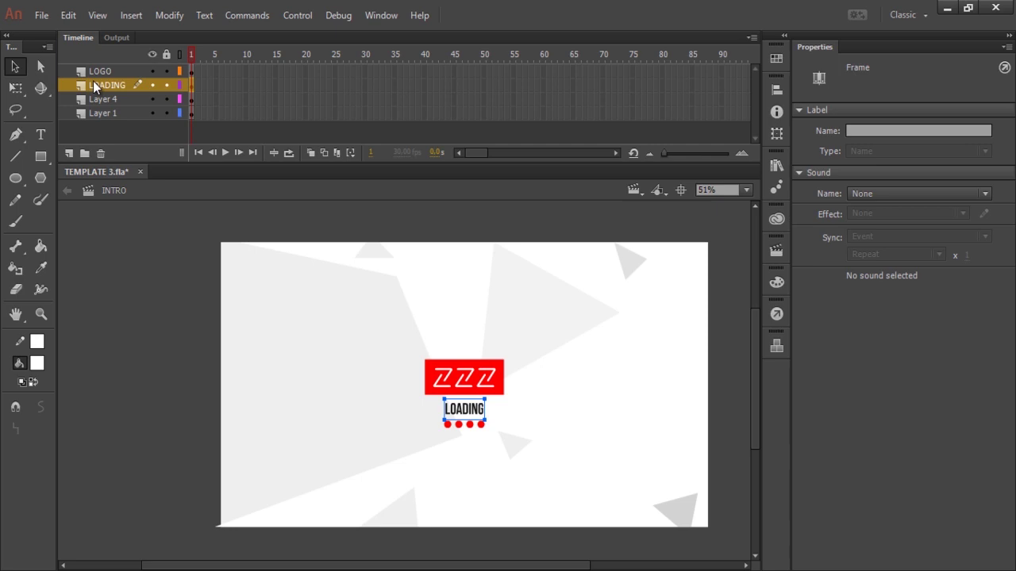
Rename Layer 4 as TITIK and Layer 1 as BACKGROUND
left_click(111, 100)
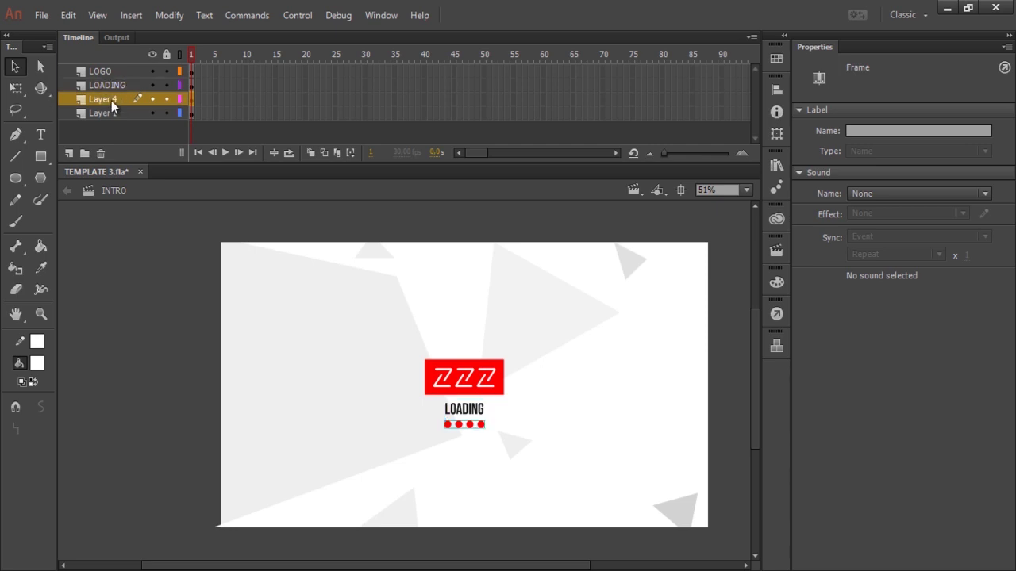
type("TITIK")
left_click(103, 116)
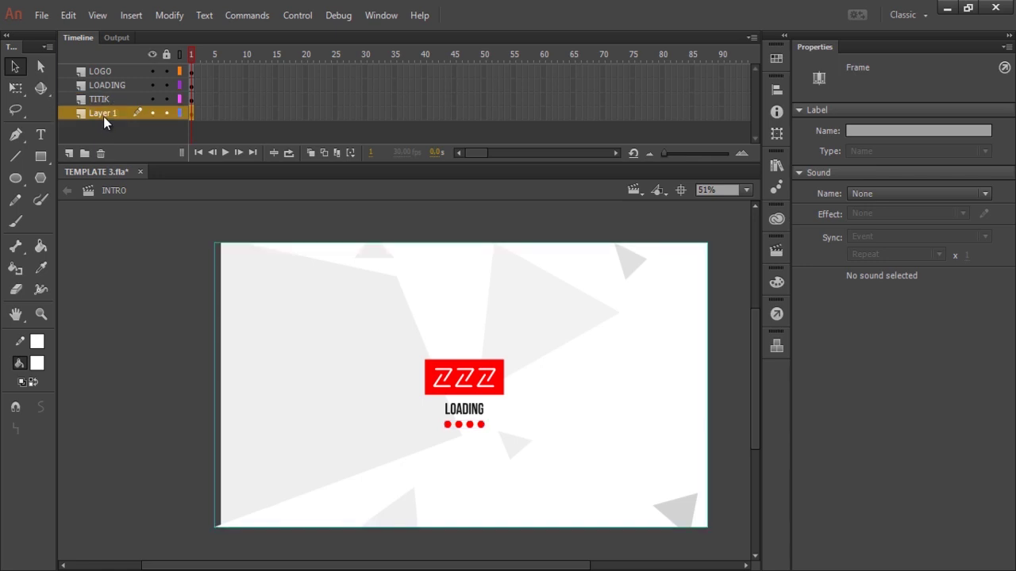
type("BA")
type("CKGROUND")
Open the background group for editing and check its individual shapes
left_click(383, 321)
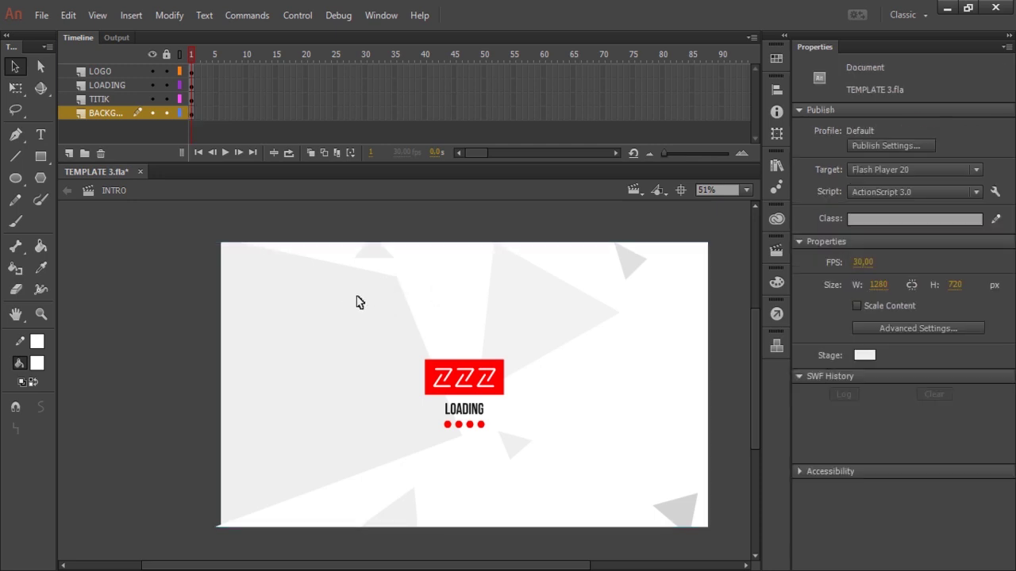
left_click(415, 280)
double_click(460, 284)
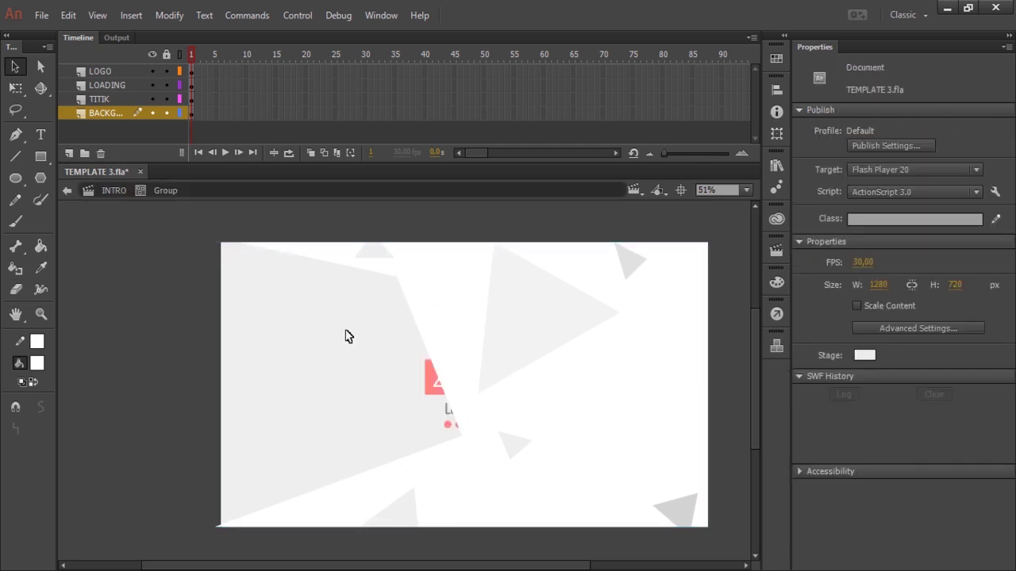
left_click(608, 295)
left_click(635, 265)
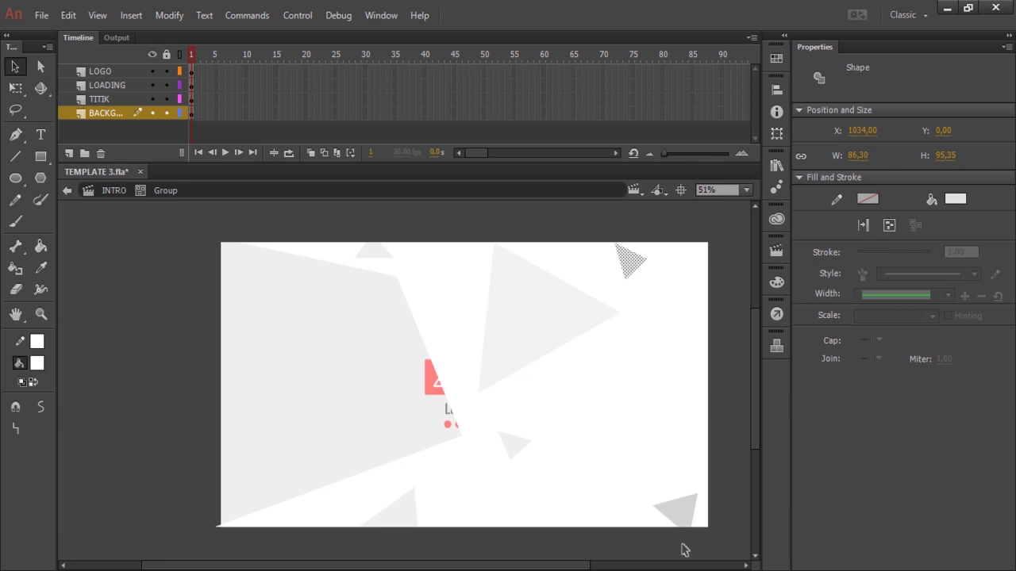
left_click(682, 514)
key("ctrl+shift+a")
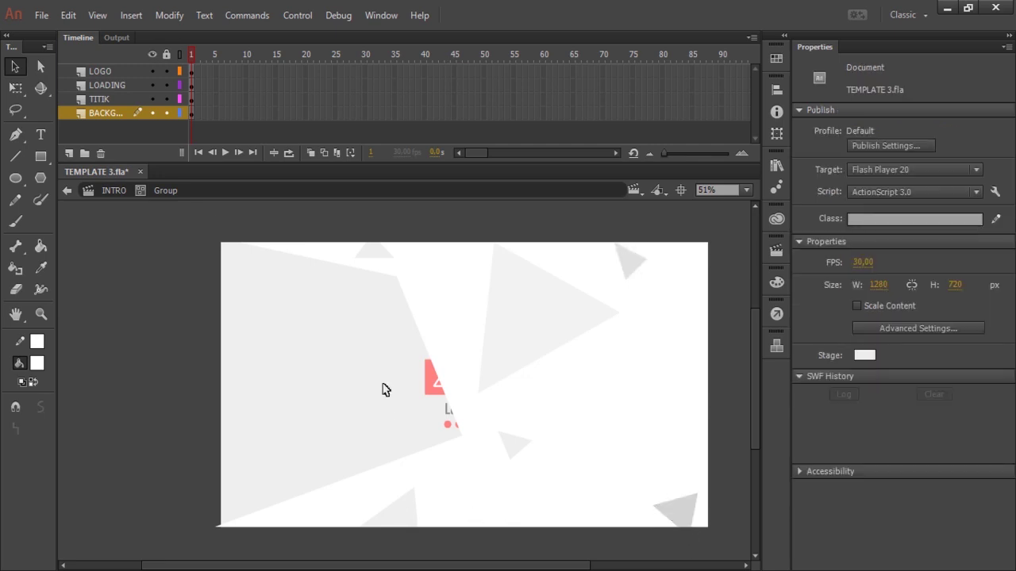
key("ctrl+a")
key("ctrl+shift+a")
Draw white 1.00 stroke lines along the large polygon's left side and across its upper-left corner to close the outline
left_click(15, 156)
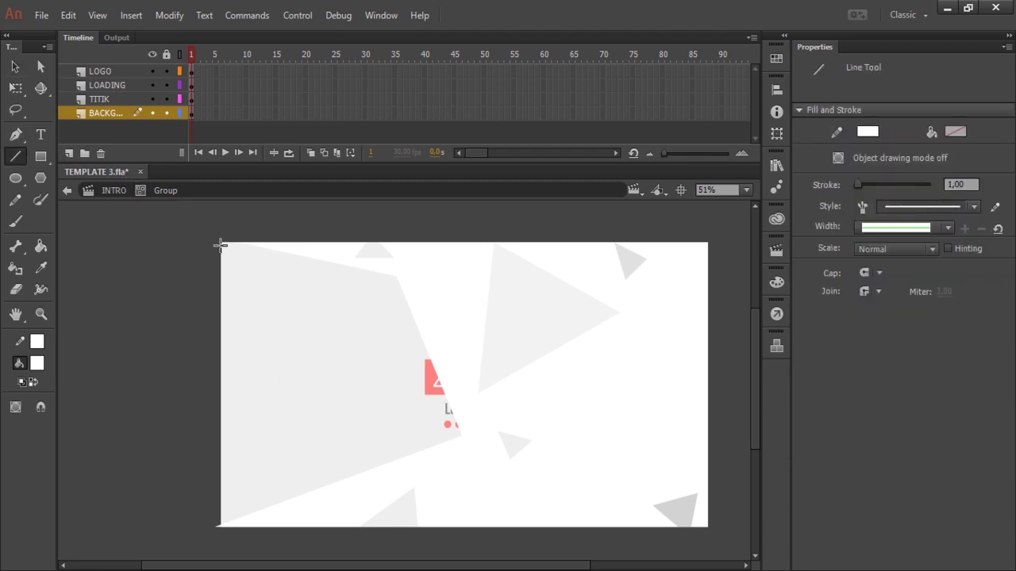
left_click_drag(220, 241, 218, 524)
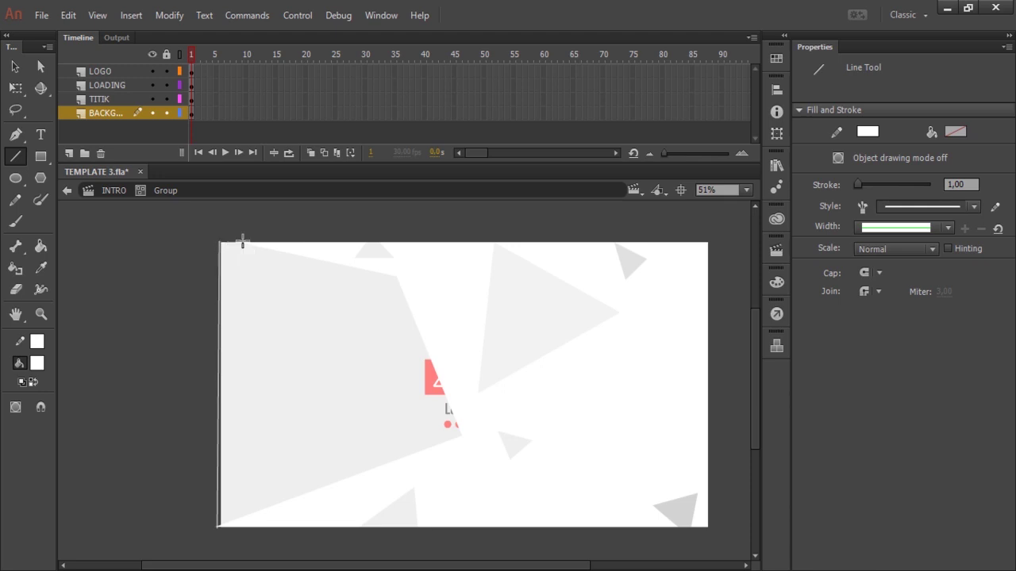
left_click_drag(244, 244, 215, 239)
Sample the large triangle's light grey and fill the large polygon with it, using gap closing for the Paint Bucket
key("i")
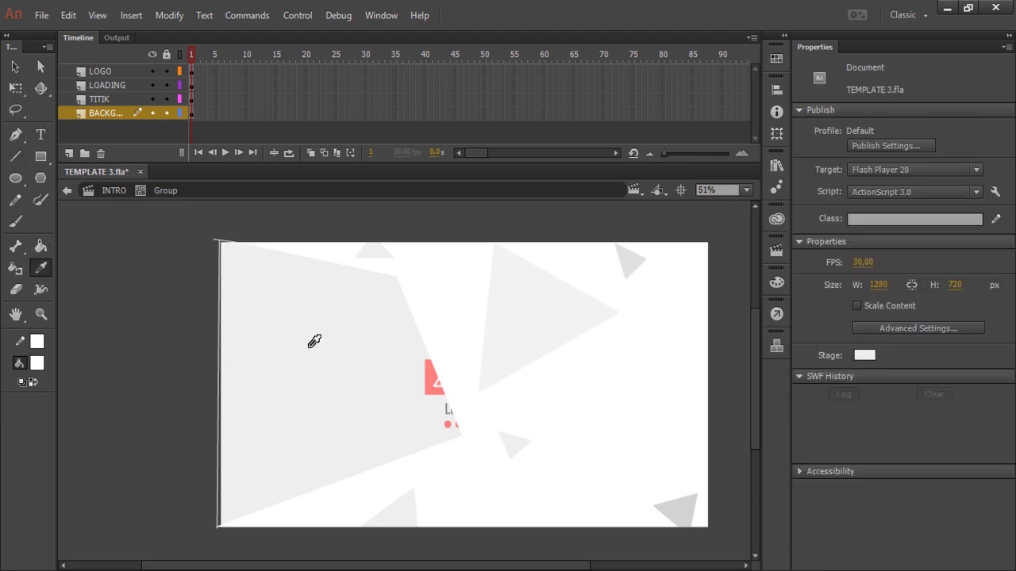
left_click(542, 331)
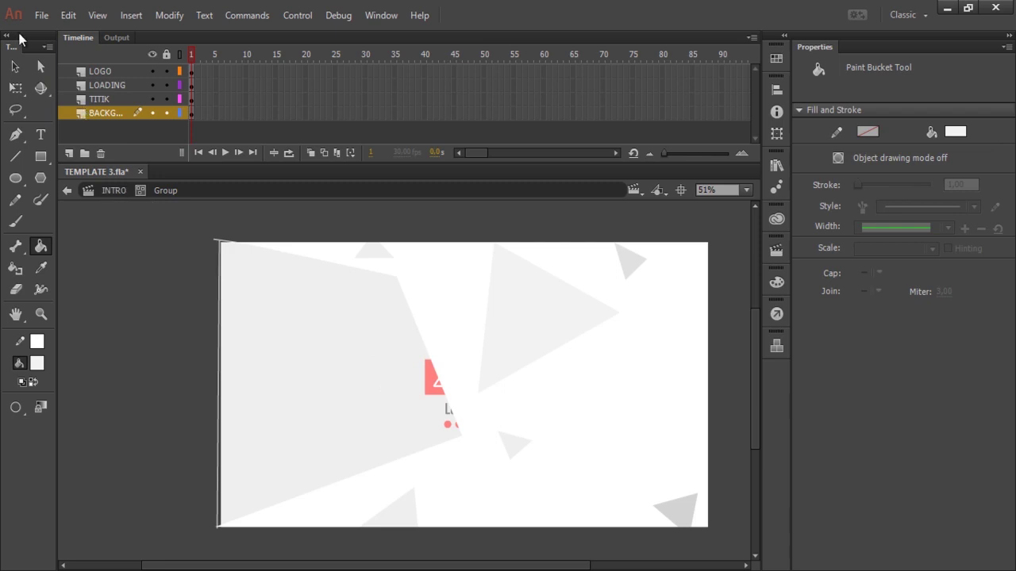
left_click(17, 66)
key("i")
left_click(526, 339)
left_click(24, 419)
left_click(65, 455)
left_click(359, 384)
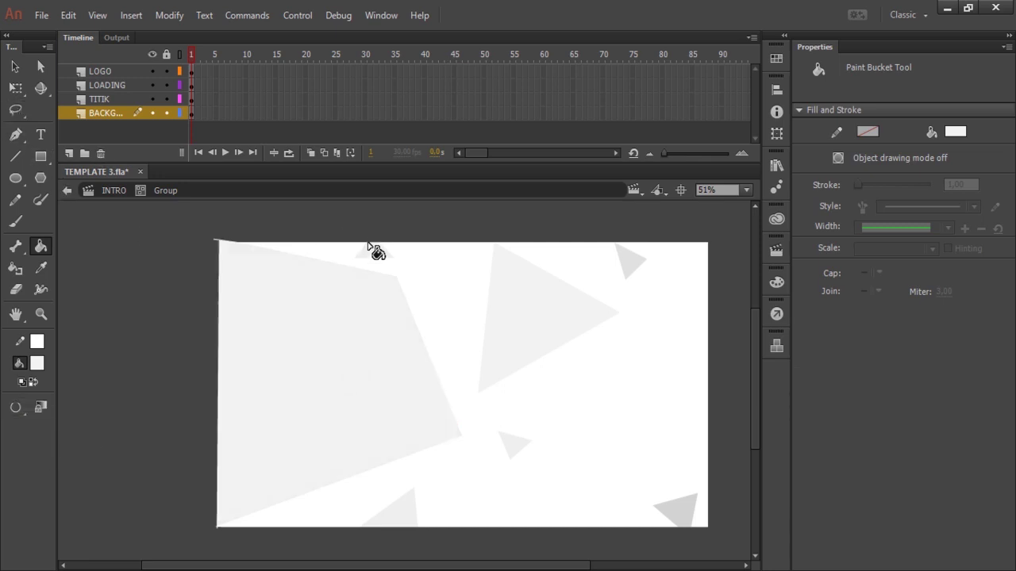
Examine the white backdrop and the grey triangles as separate shapes inside the background group
key("v")
left_click(463, 337)
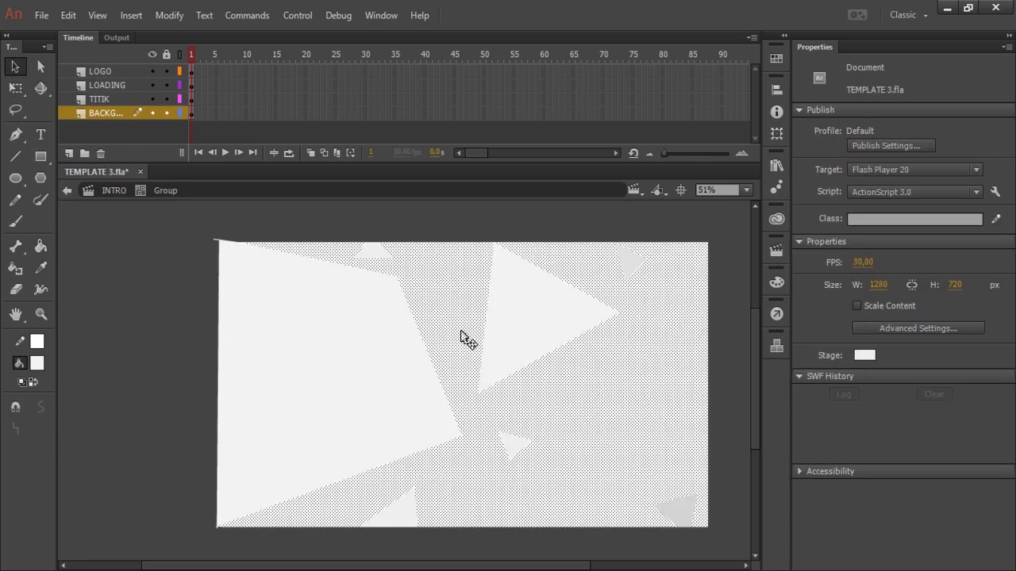
left_click(524, 336)
left_click(628, 268)
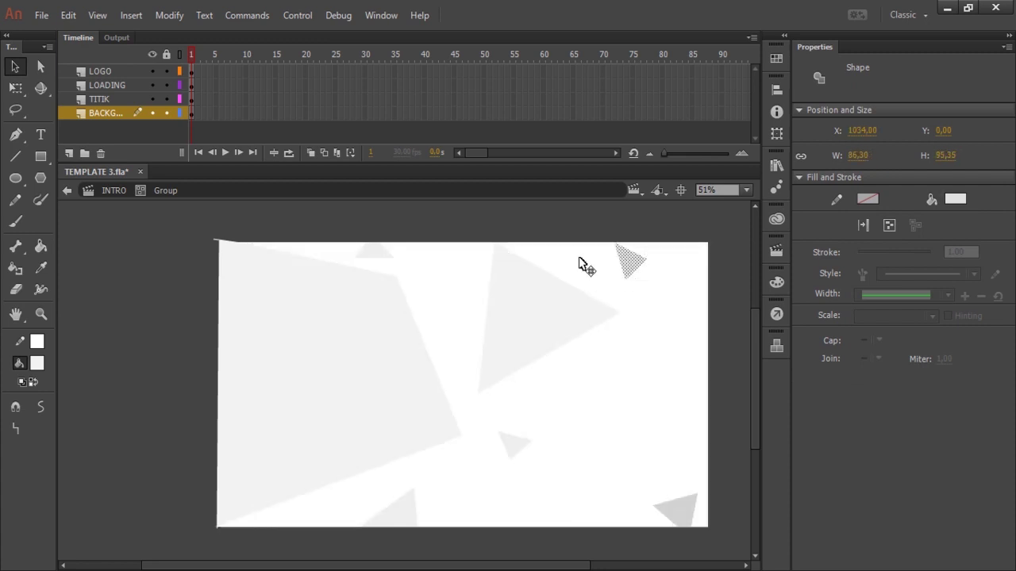
key("ctrl+shift+a")
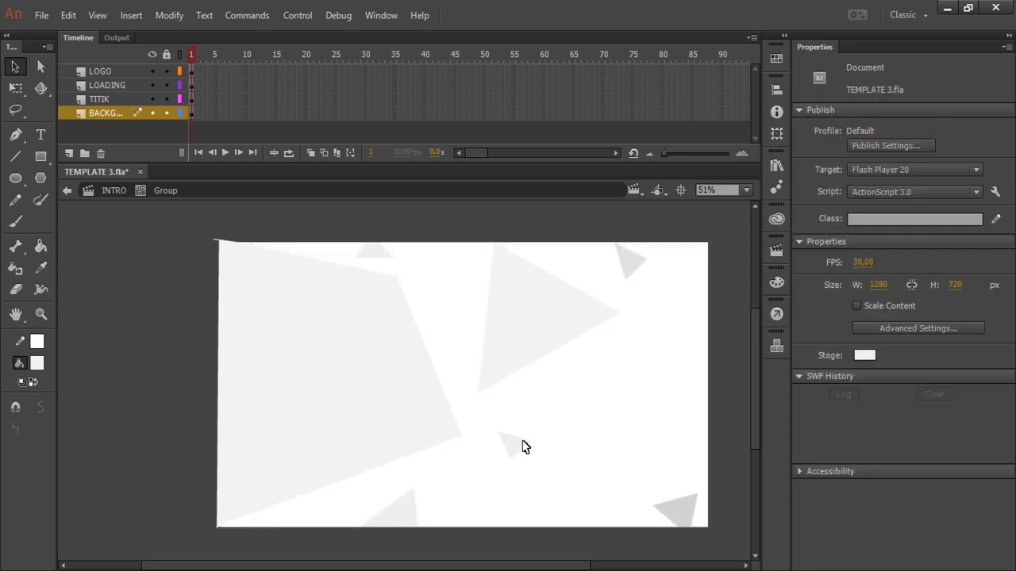
left_click(678, 520)
key("ctrl+shift+a")
Sample the large triangle's fill colour again and reopen the background group for editing
key("i")
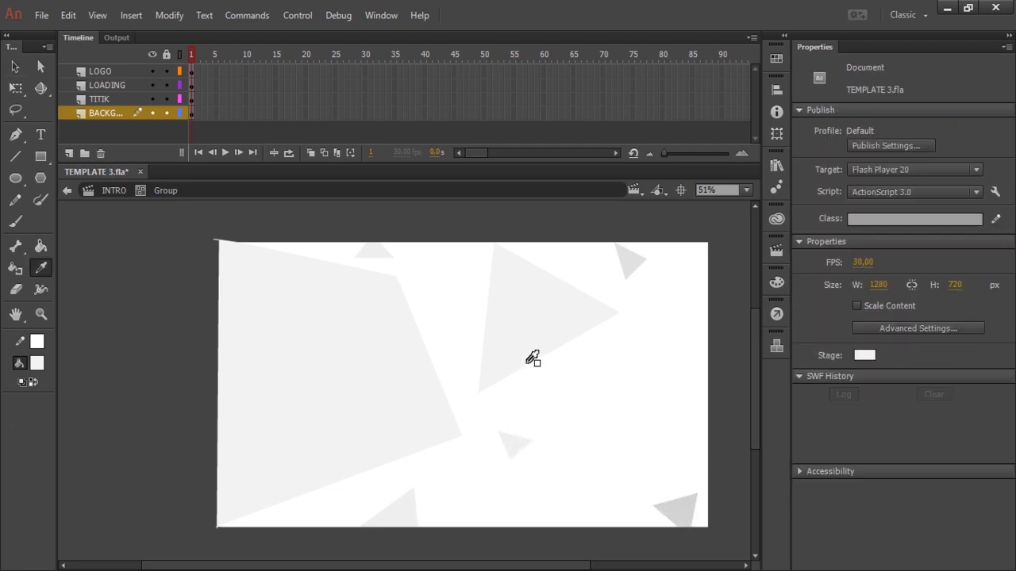
left_click(533, 358)
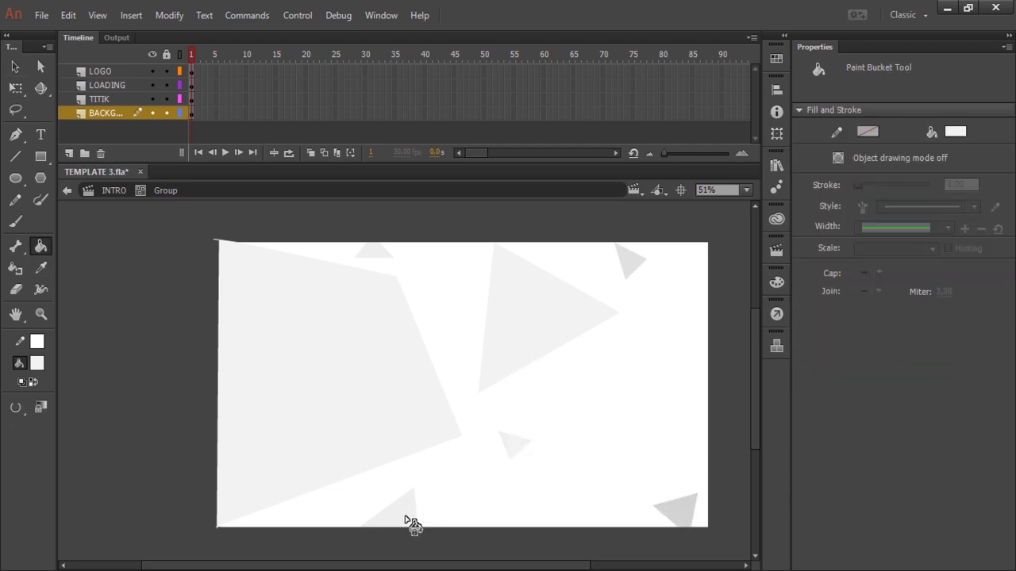
key("i")
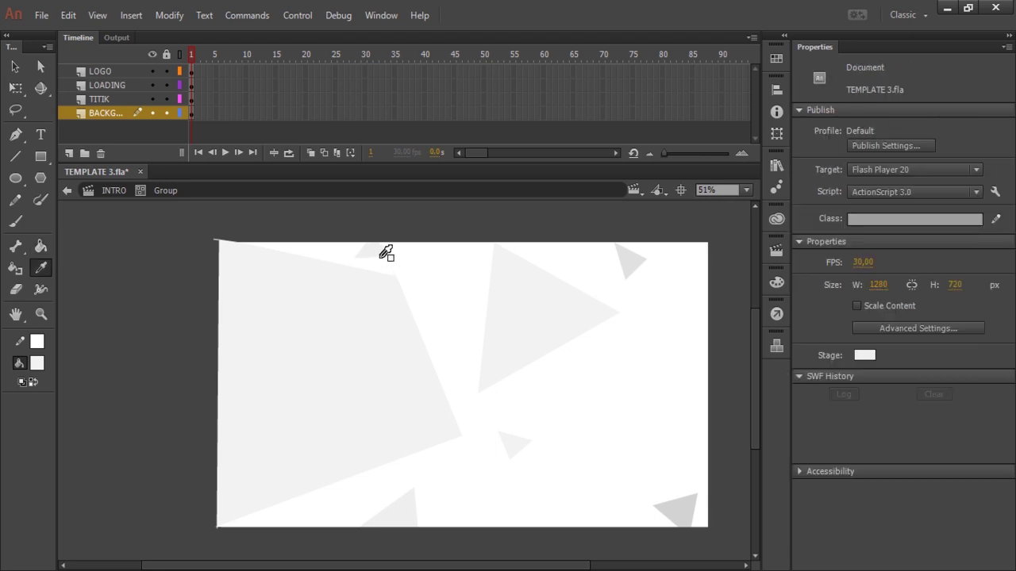
key("v")
double_click(380, 258)
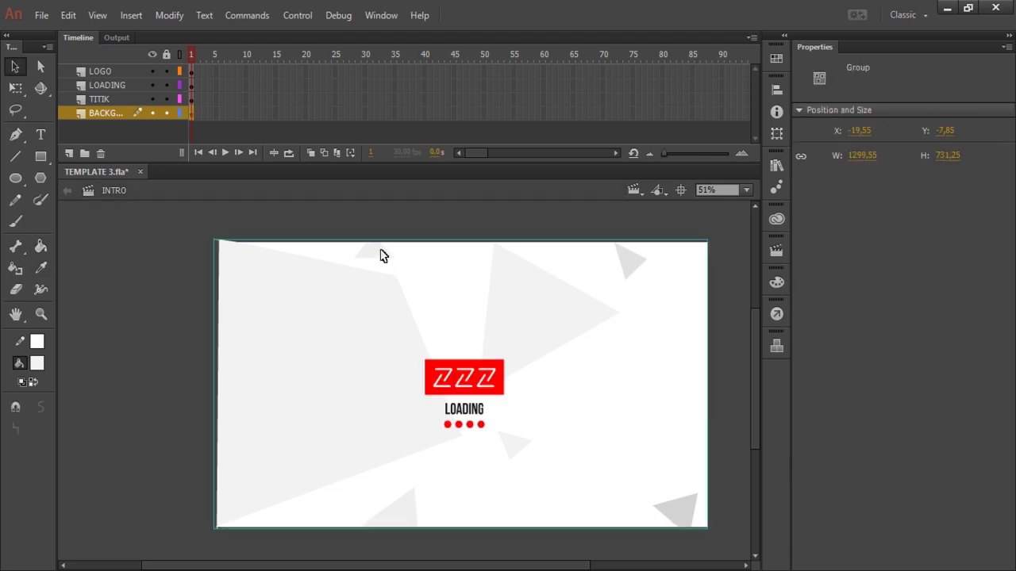
double_click(533, 334)
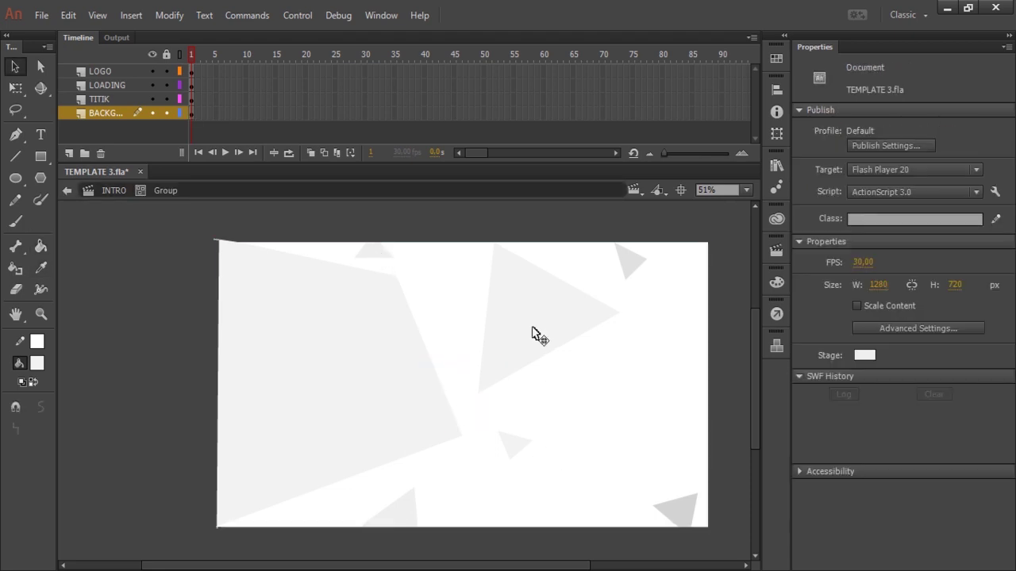
left_click(525, 450)
left_click(399, 517)
Try to draw a closing line along the upper edge of the small triangle at the stage's top
left_click(15, 157)
left_click_drag(399, 240, 359, 240)
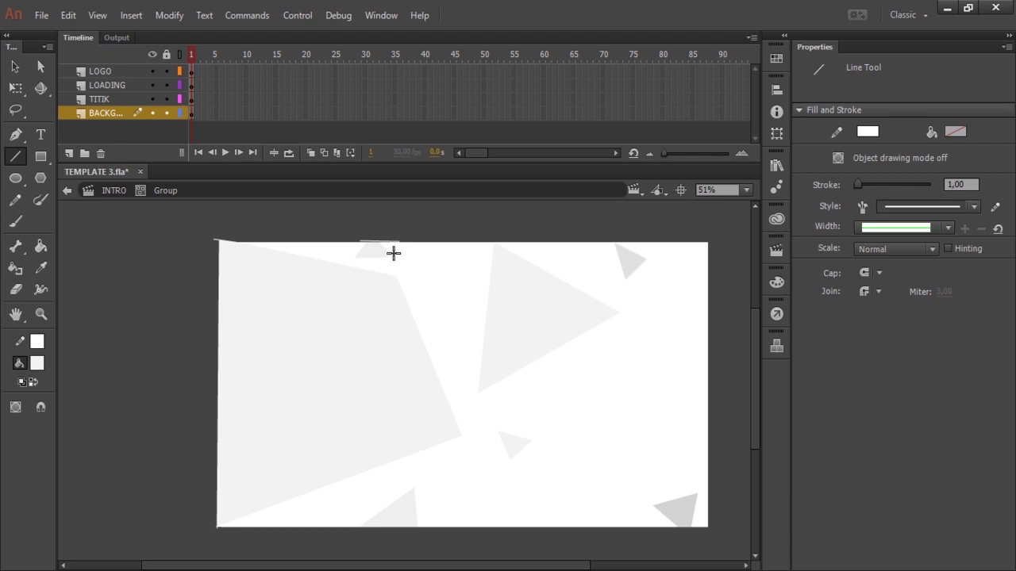
key("ctrl+z")
Draw a white 1.00 stroke line along the base of the grey triangle at the stage's lower edge
scroll(393, 254, "up", 3)
scroll(389, 259, "down", 3)
key("alt")
scroll(388, 261, "up", 2)
scroll(406, 343, "up", 4)
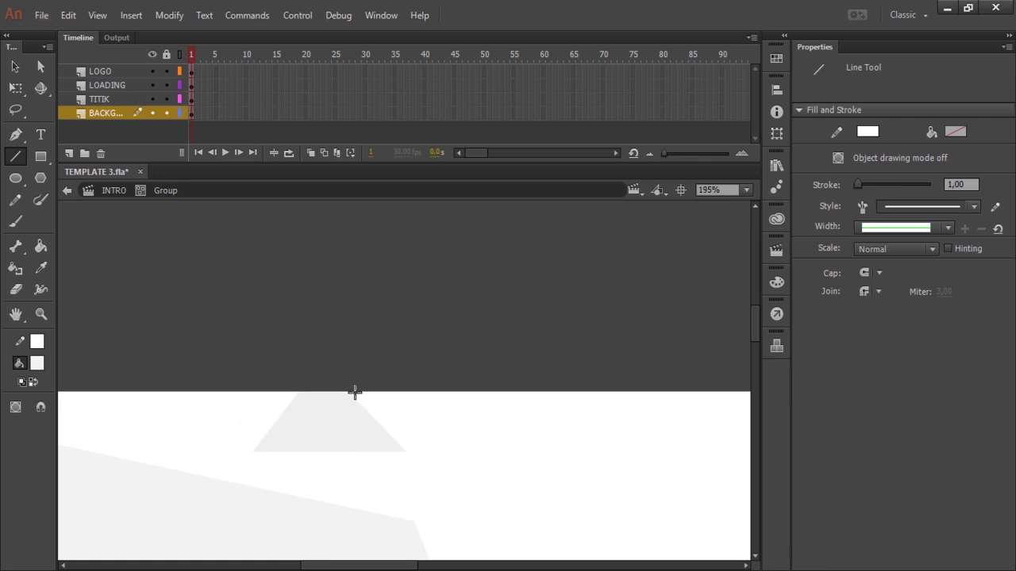
scroll(378, 388, "down", 5)
scroll(377, 387, "down", 5)
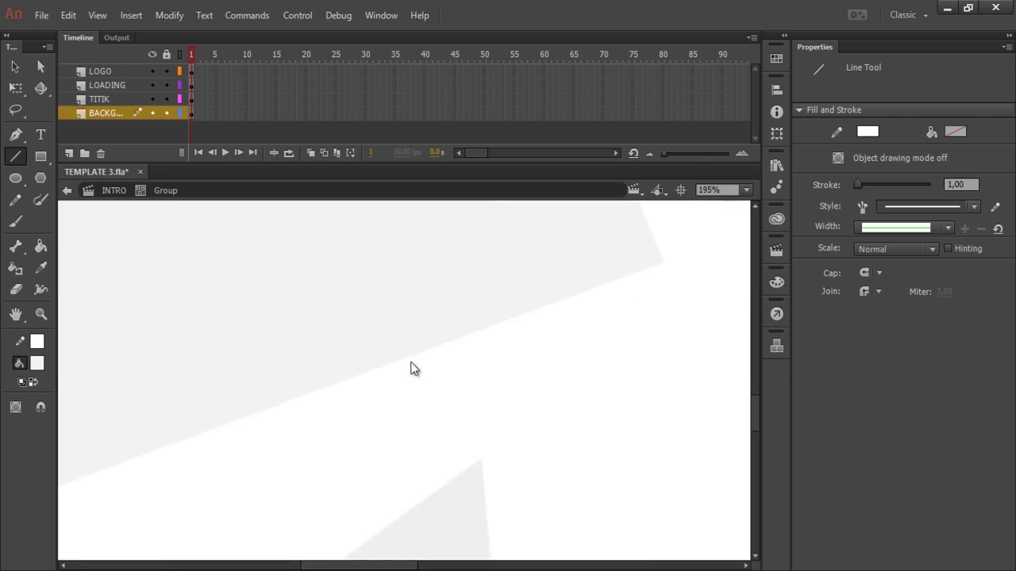
left_click_drag(499, 284, 255, 284)
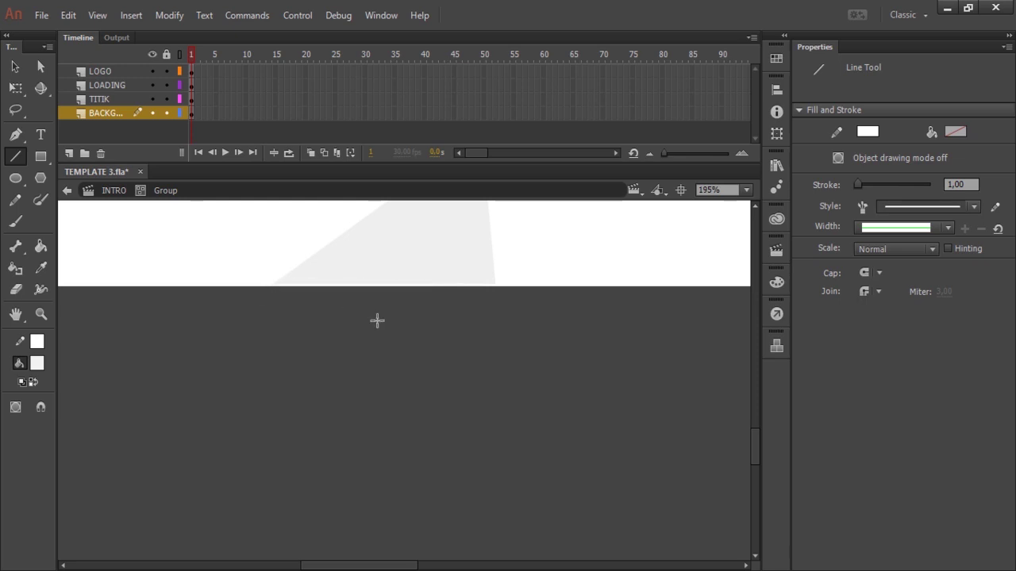
key("ctrl+z")
left_click_drag(503, 285, 249, 283)
scroll(383, 309, "down", 3)
scroll(434, 331, "up", 3)
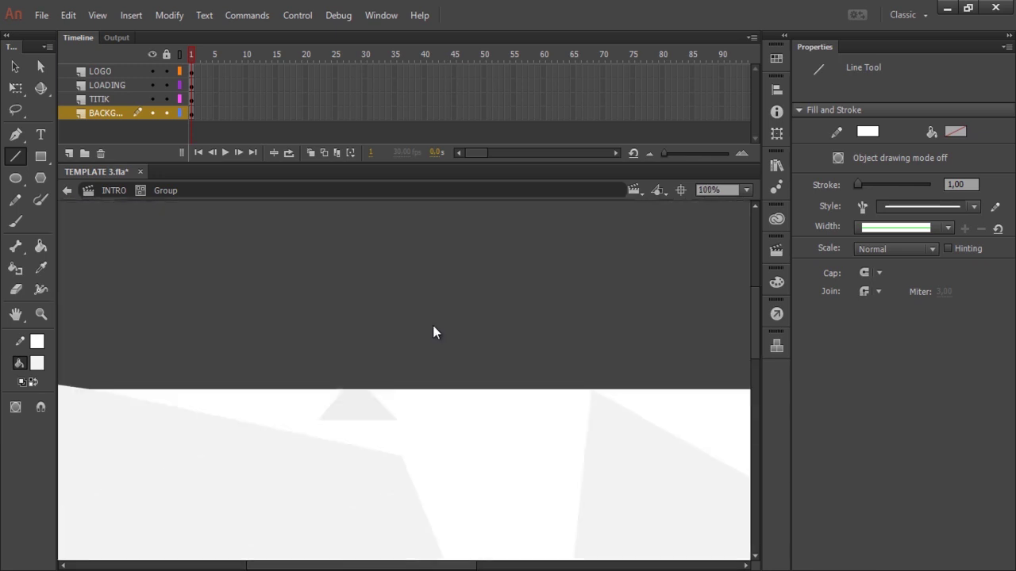
Check the white backdrop and each grey shape in the background group by selecting them individually
scroll(433, 332, "down", 5)
scroll(434, 331, "down", 3)
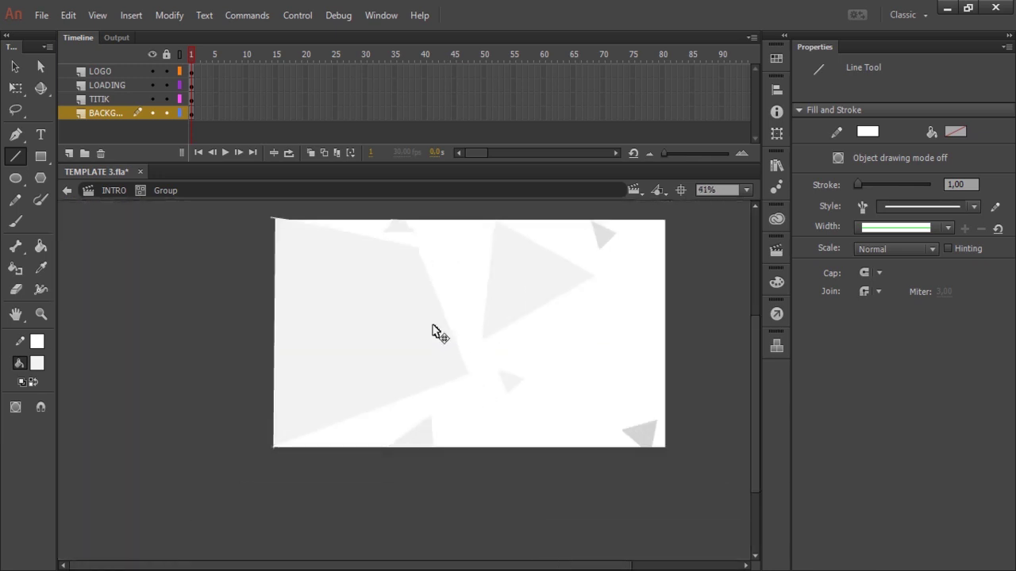
left_click(40, 246)
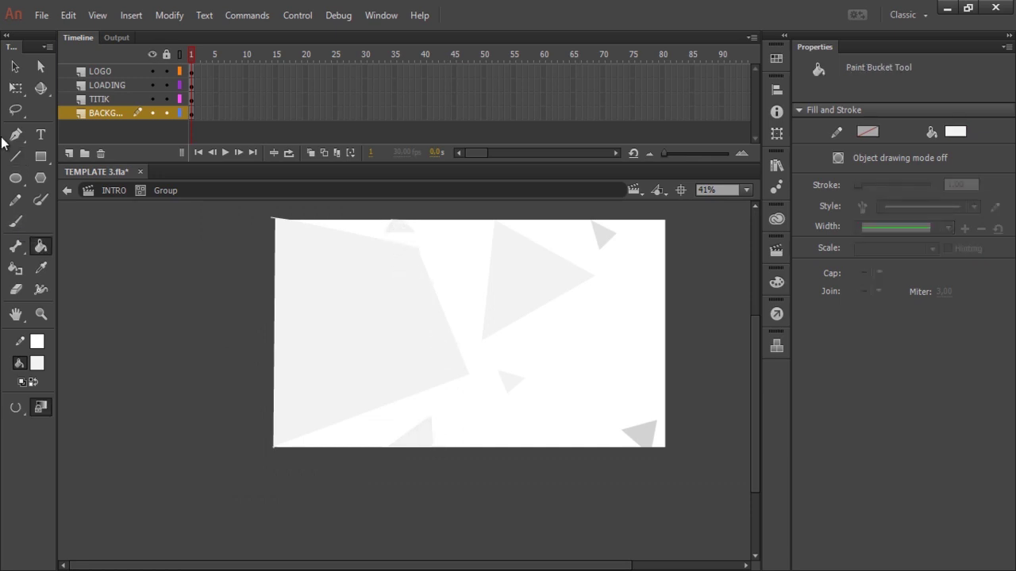
left_click(14, 68)
left_click(444, 266)
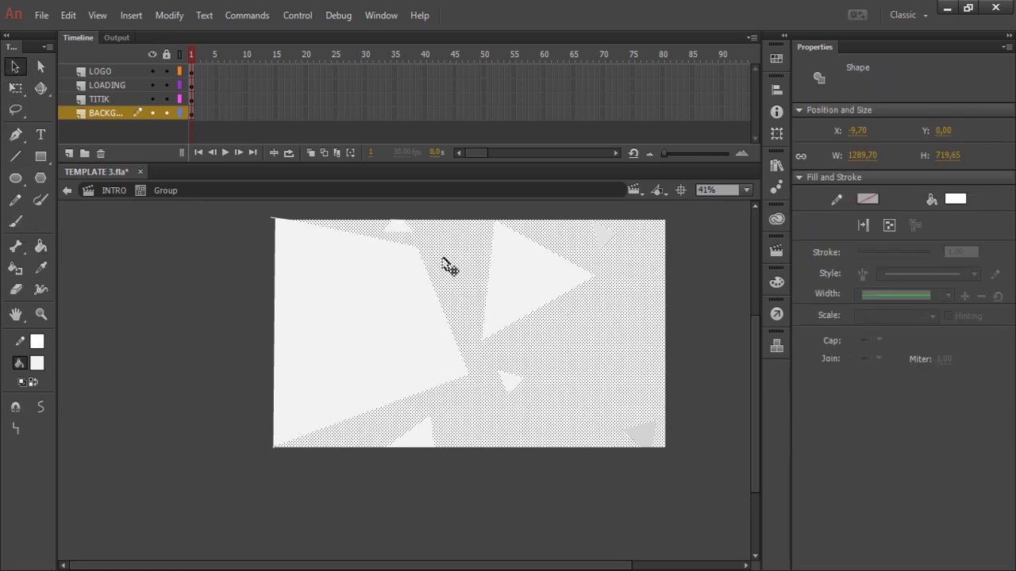
left_click(404, 227)
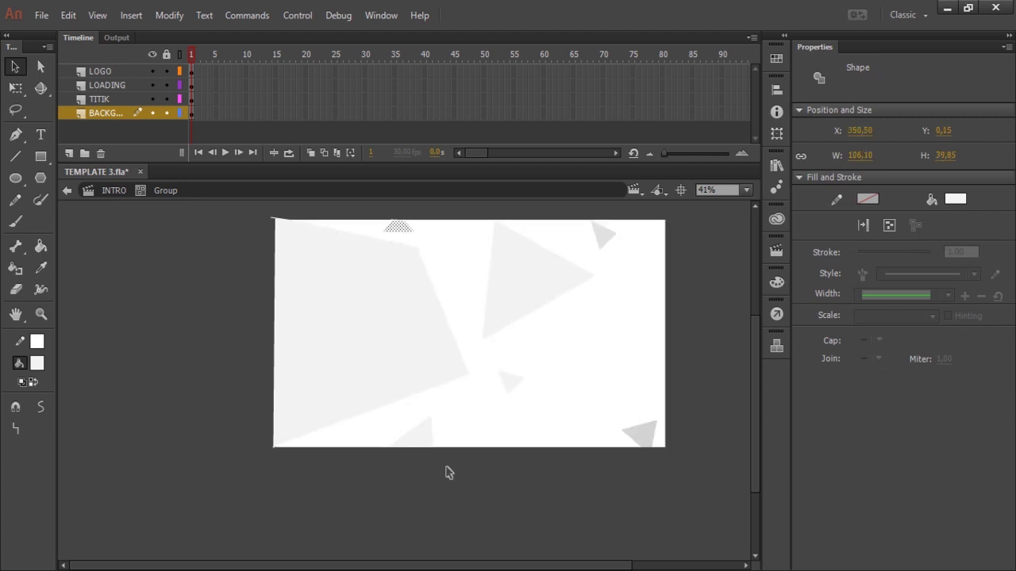
left_click(428, 437)
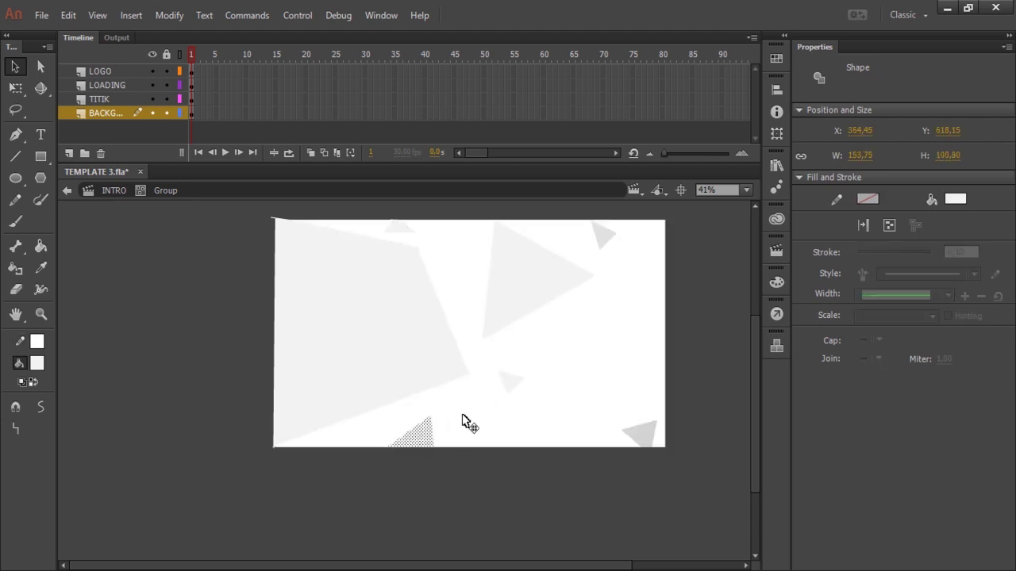
left_click(647, 436)
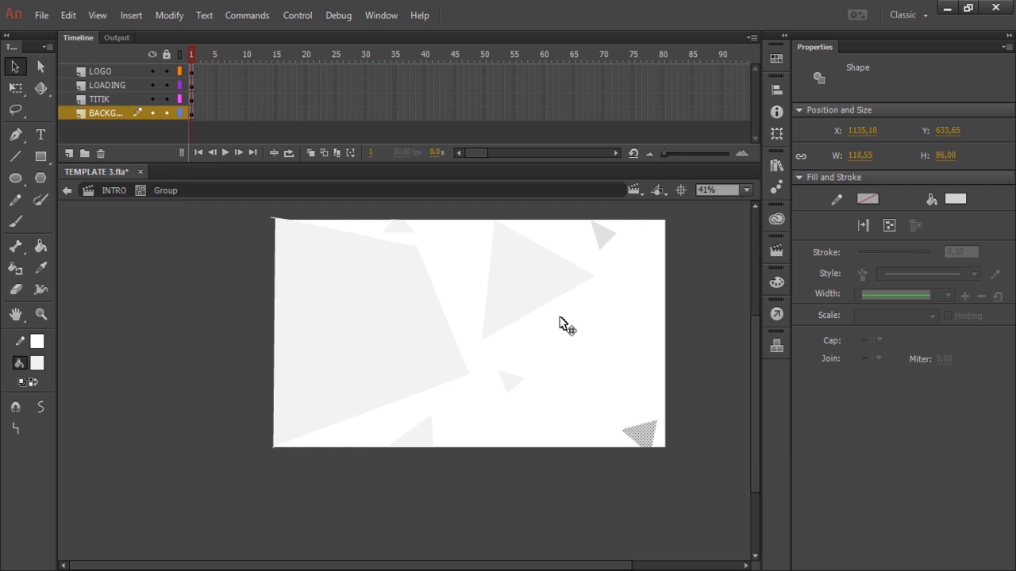
left_click(588, 269)
left_click(606, 233)
left_click(357, 319)
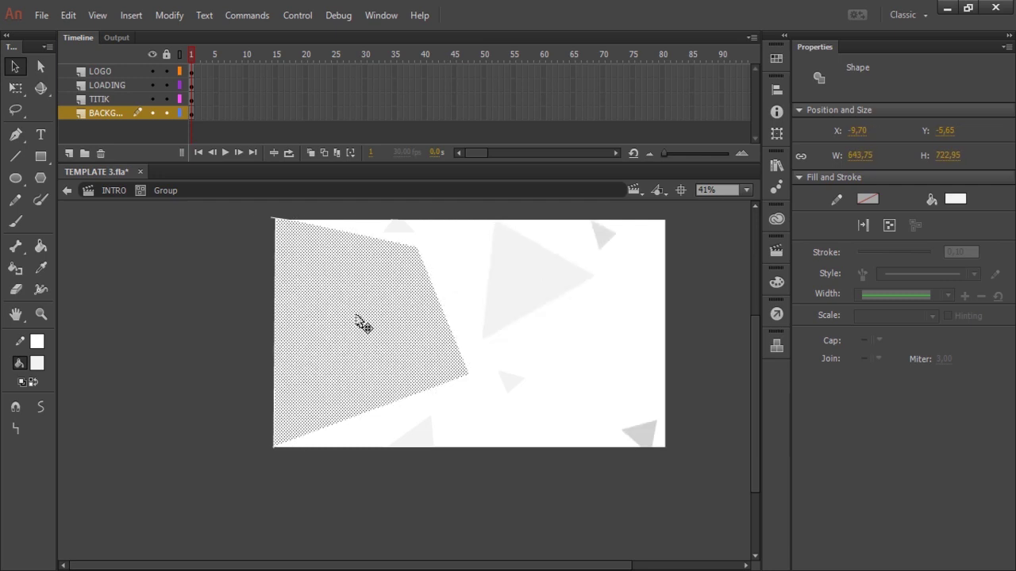
Delete the white backdrop and the leftover white stroke segments along the stage's edges, and return to the INTRO scene
left_click(449, 287)
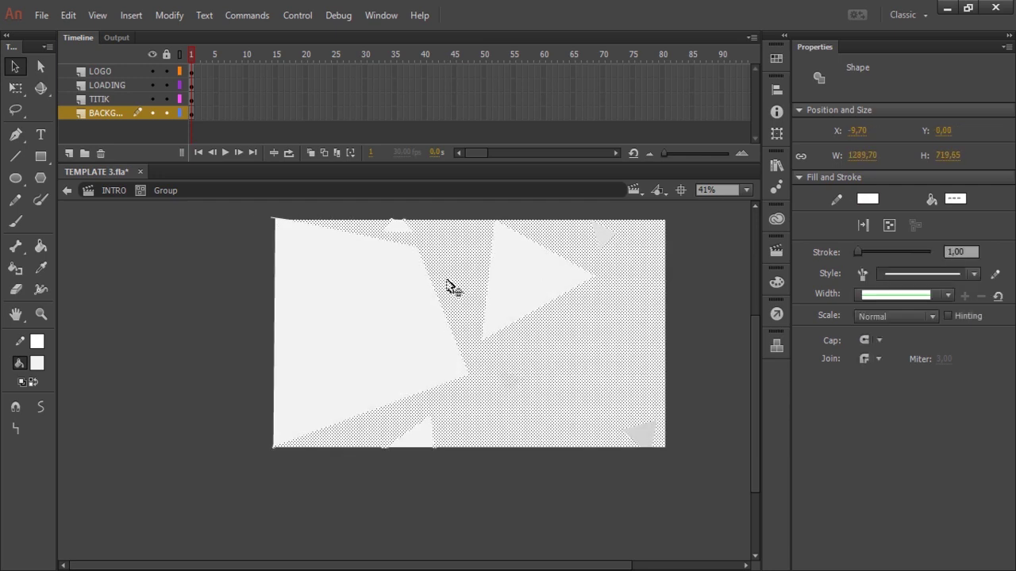
key("ctrl+shift+a")
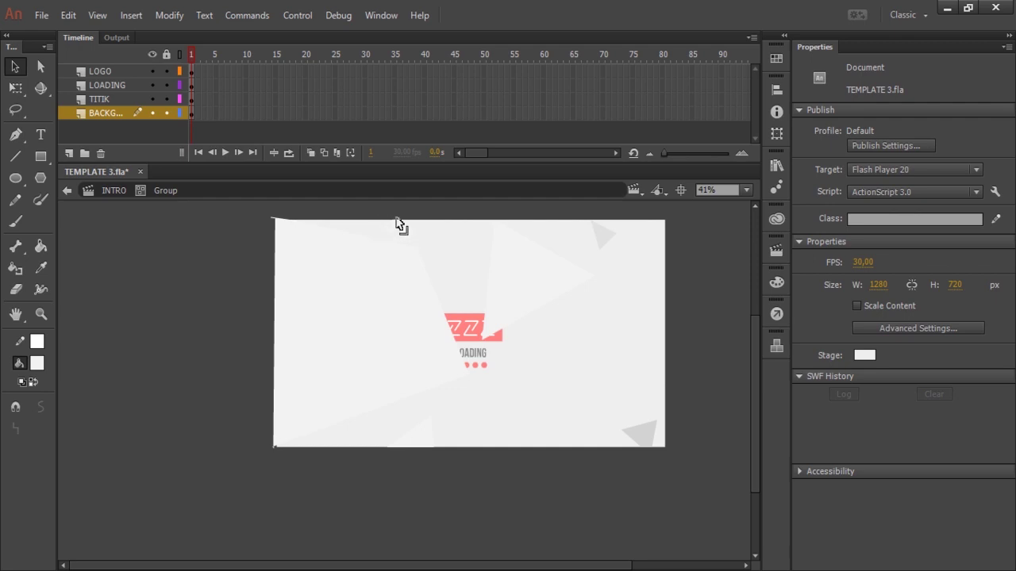
left_click(398, 220)
left_click_drag(274, 218, 276, 219)
left_click(292, 466)
left_click_drag(274, 449, 274, 448)
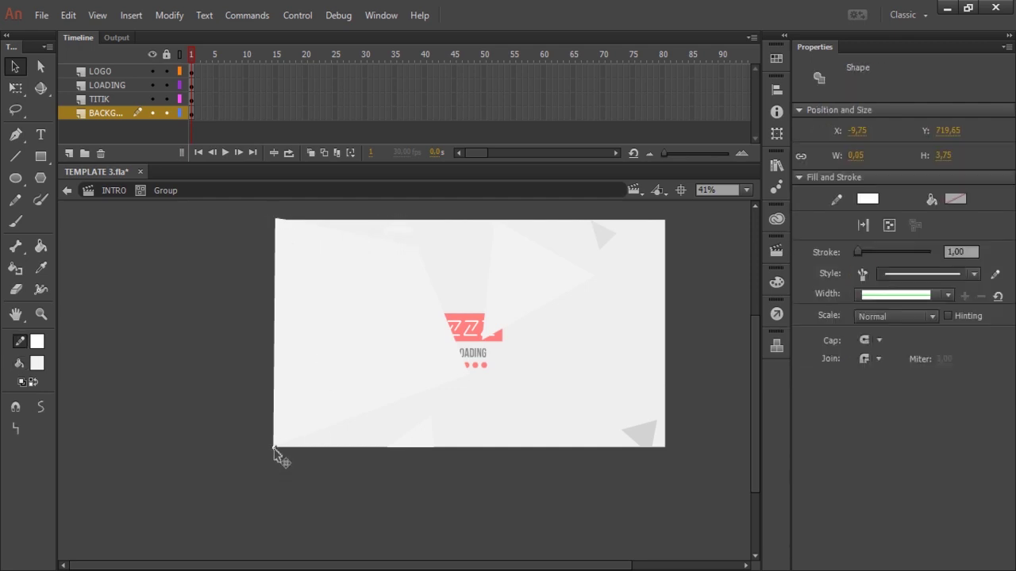
left_click(383, 474)
left_click_drag(429, 457, 428, 453)
left_click(465, 481)
double_click(466, 484)
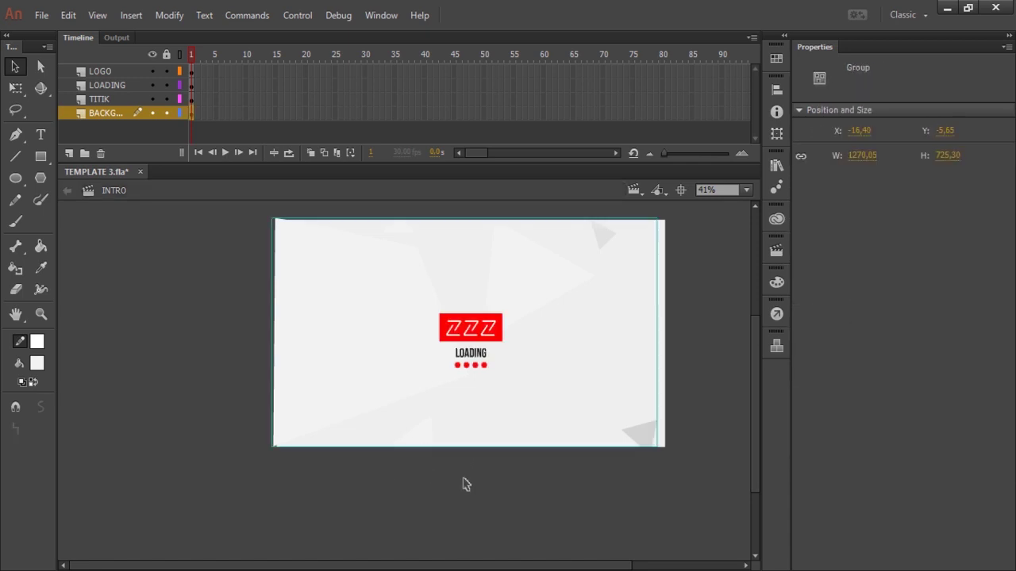
Set the document's stage colour to white
left_click(466, 485)
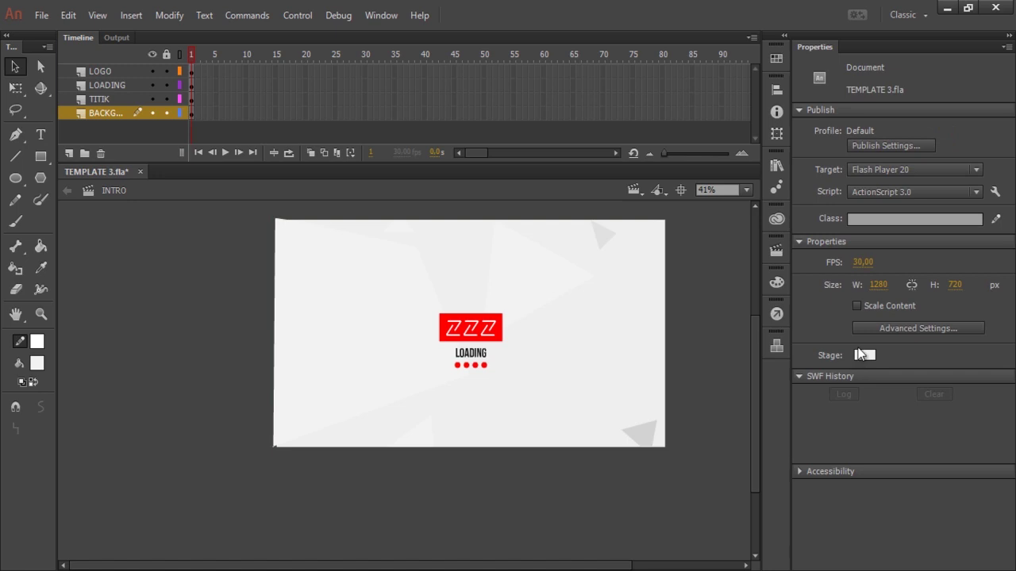
left_click(863, 355)
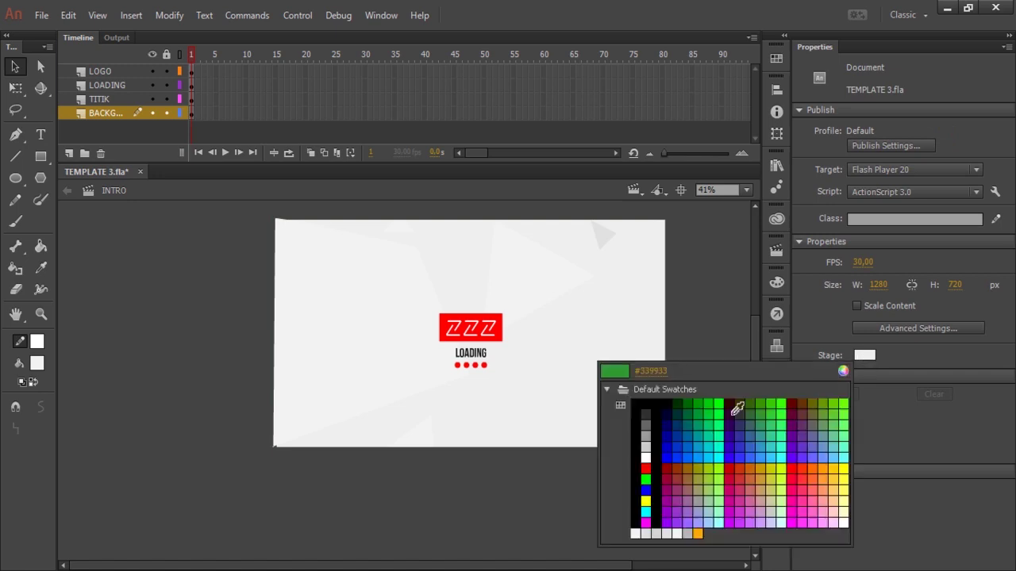
left_click(646, 456)
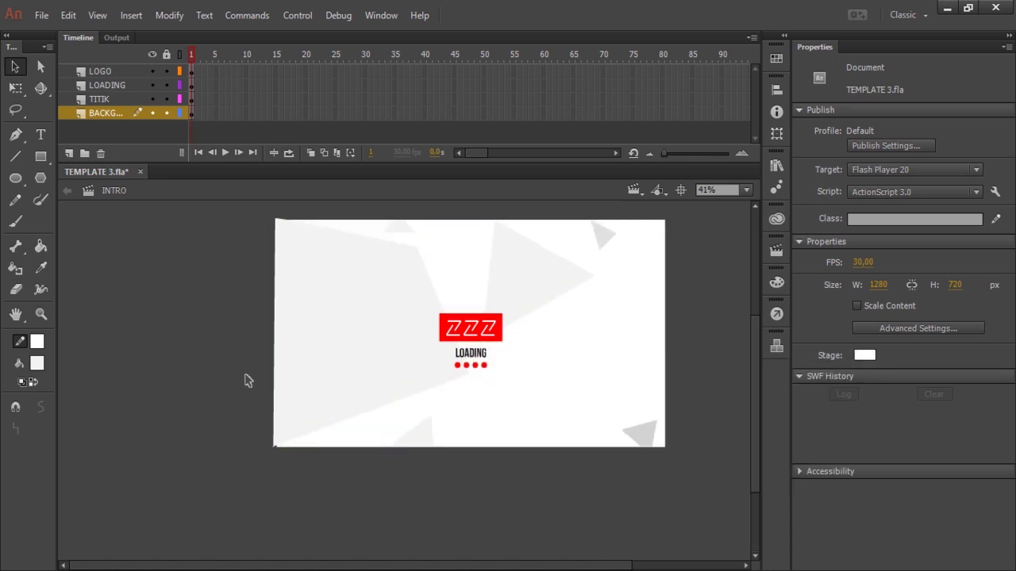
Reopen the background group, inspect its remaining grey shapes one by one against the white stage, and leave the group
left_click(407, 340)
double_click(517, 271)
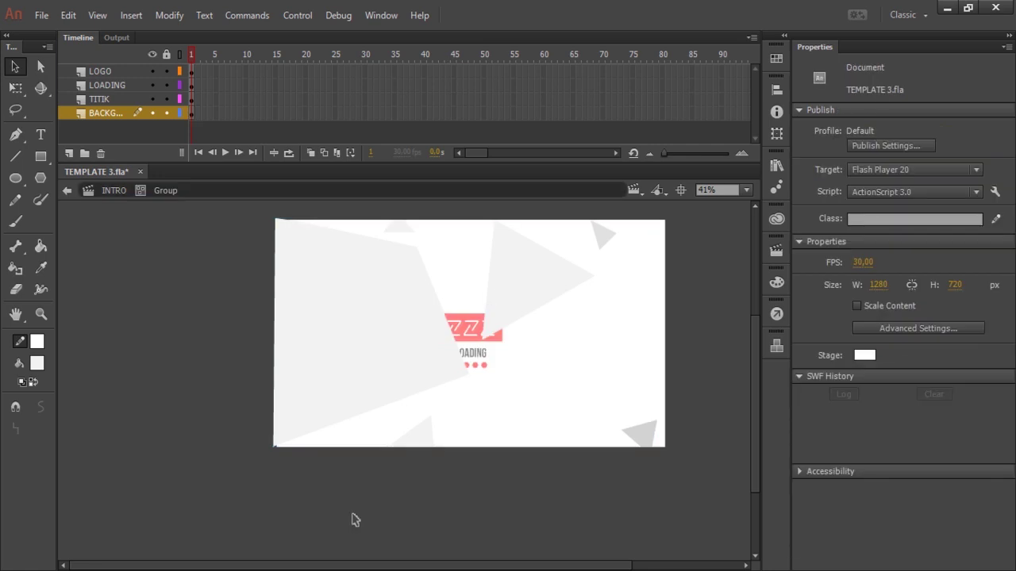
left_click(381, 370)
left_click(531, 298)
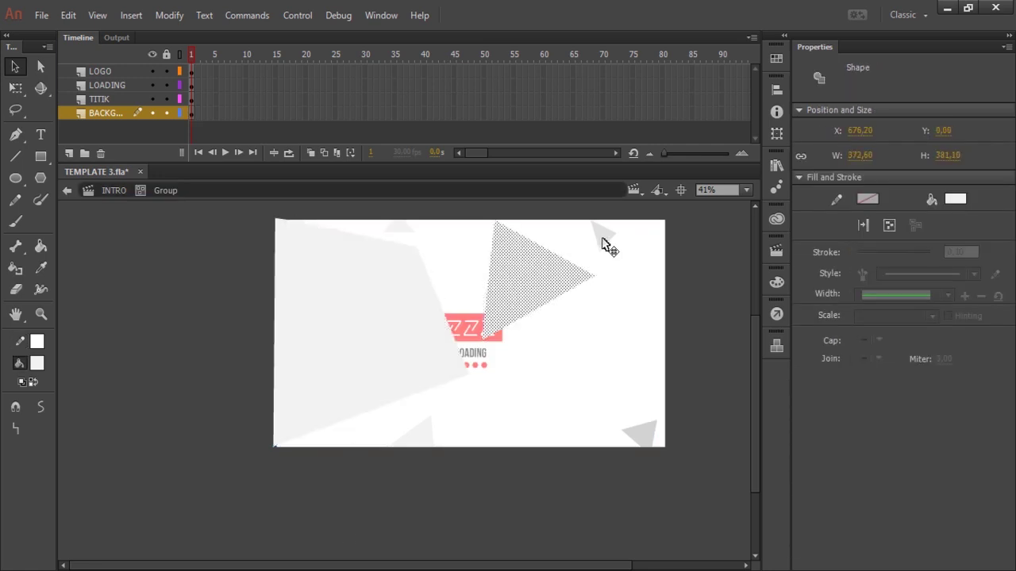
left_click(604, 244)
left_click(639, 435)
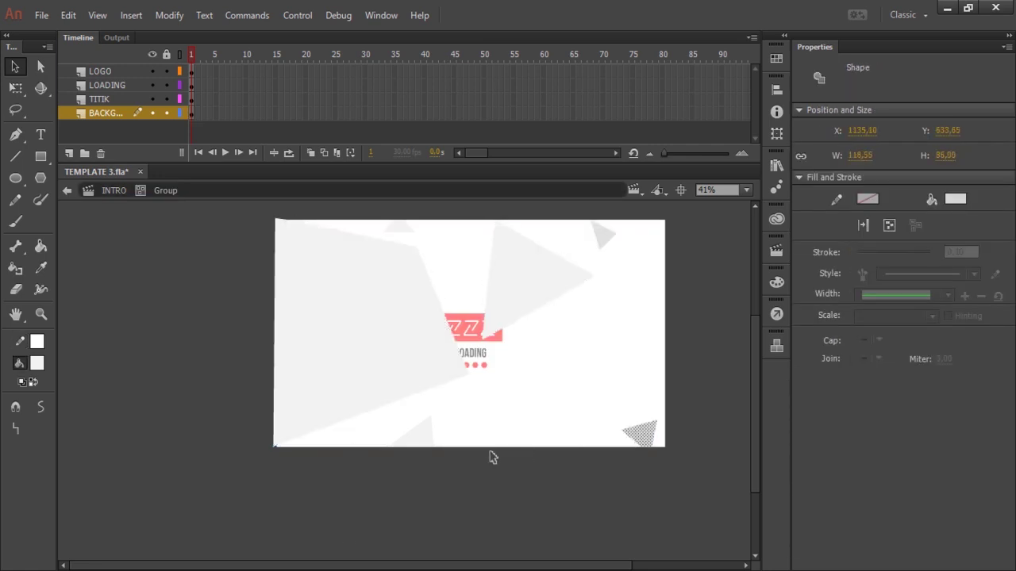
left_click(427, 443)
left_click(401, 230)
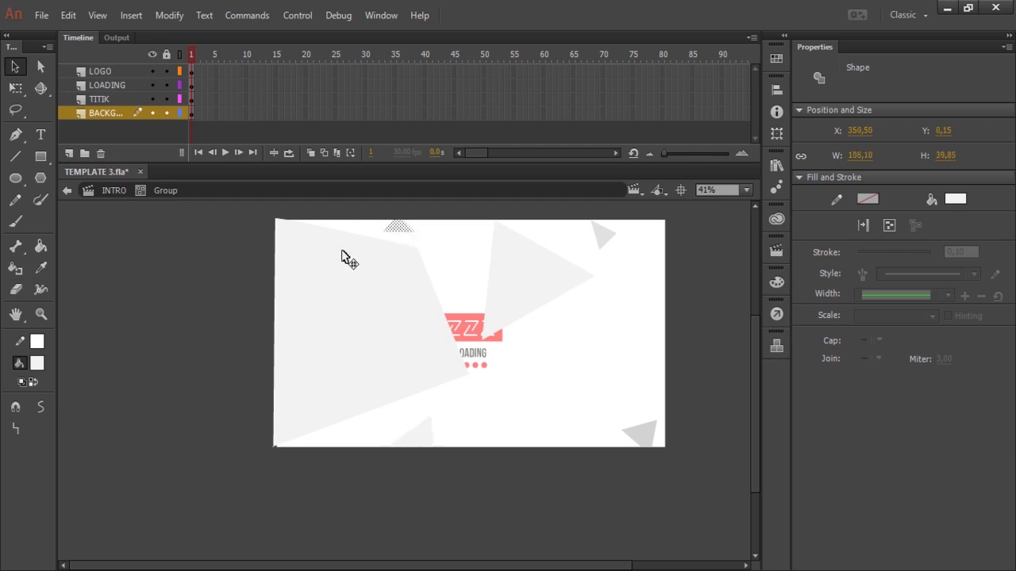
double_click(170, 311)
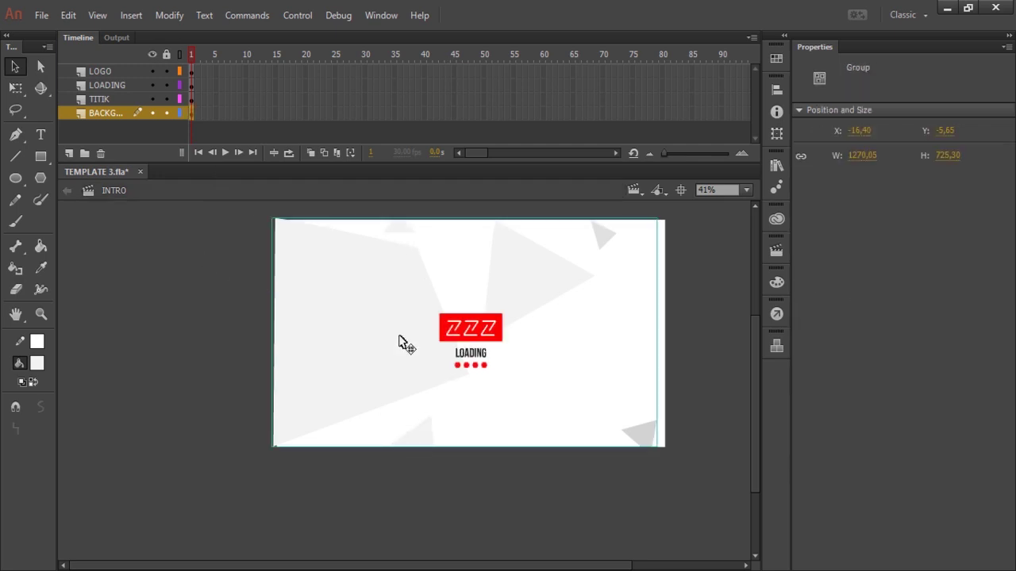
right_click(405, 284)
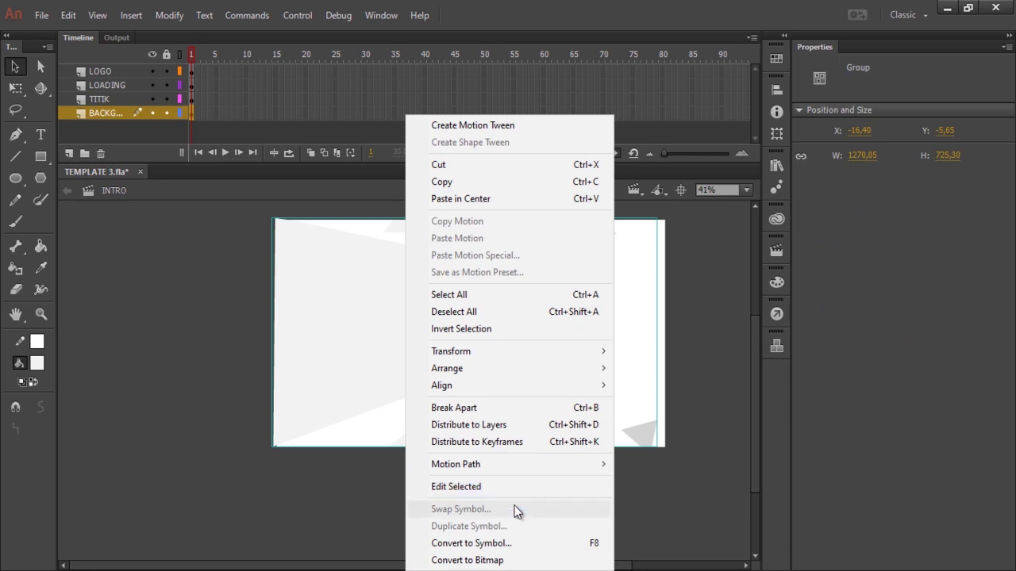
left_click(556, 548)
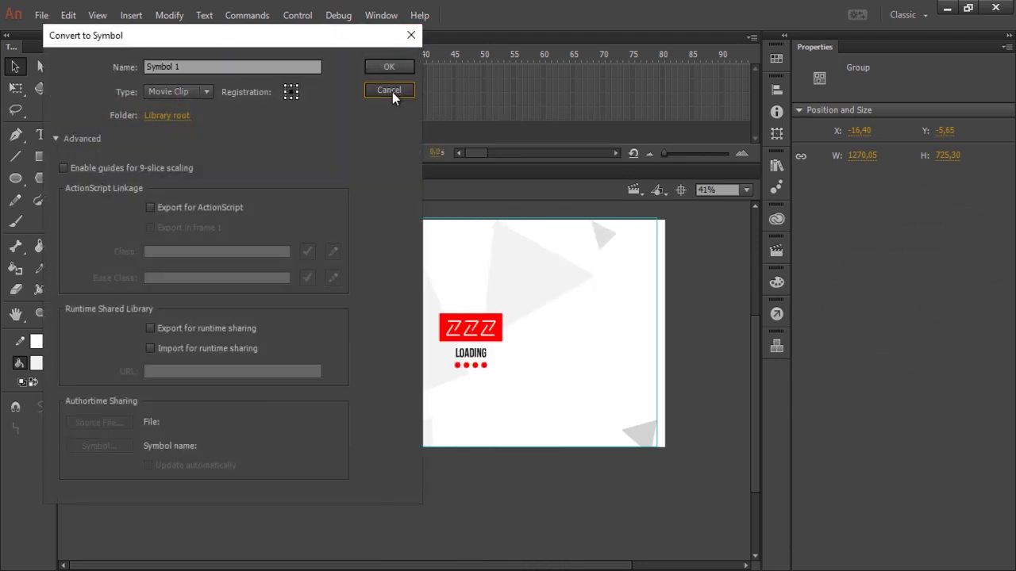
left_click(389, 90)
Convert the background group into a Movie Clip symbol named BACK
right_click(373, 320)
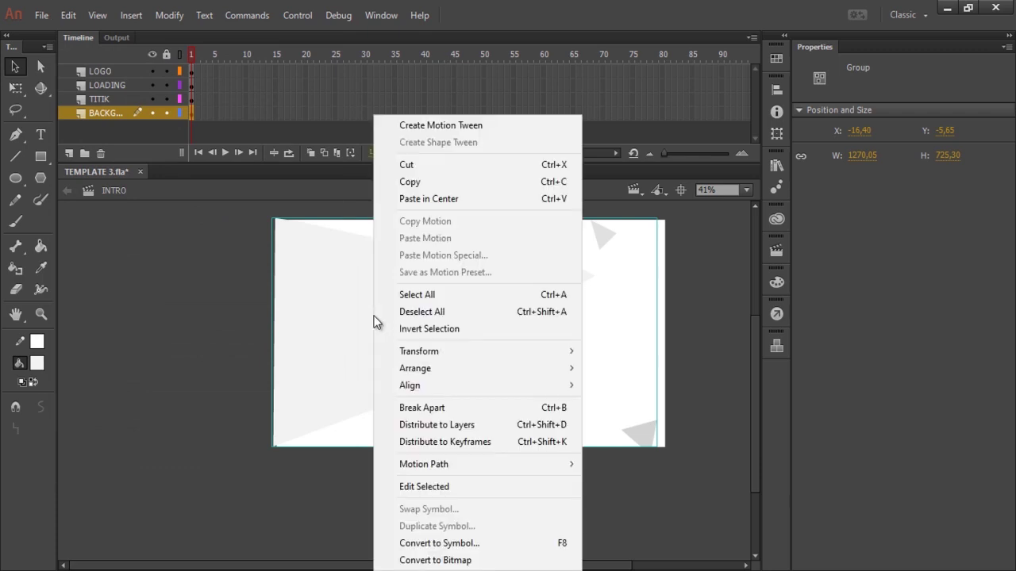
left_click(511, 546)
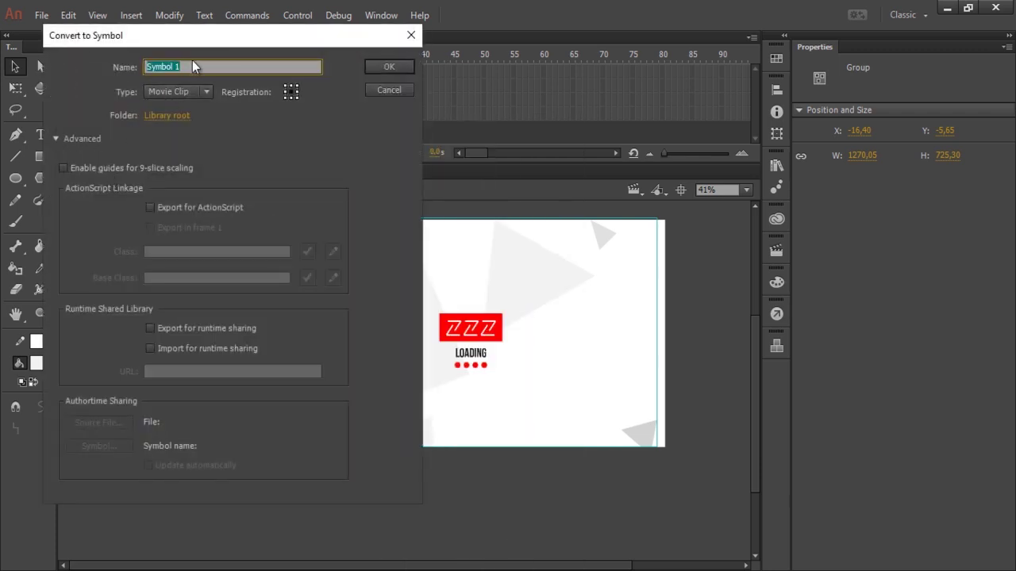
type("BACK")
left_click(67, 143)
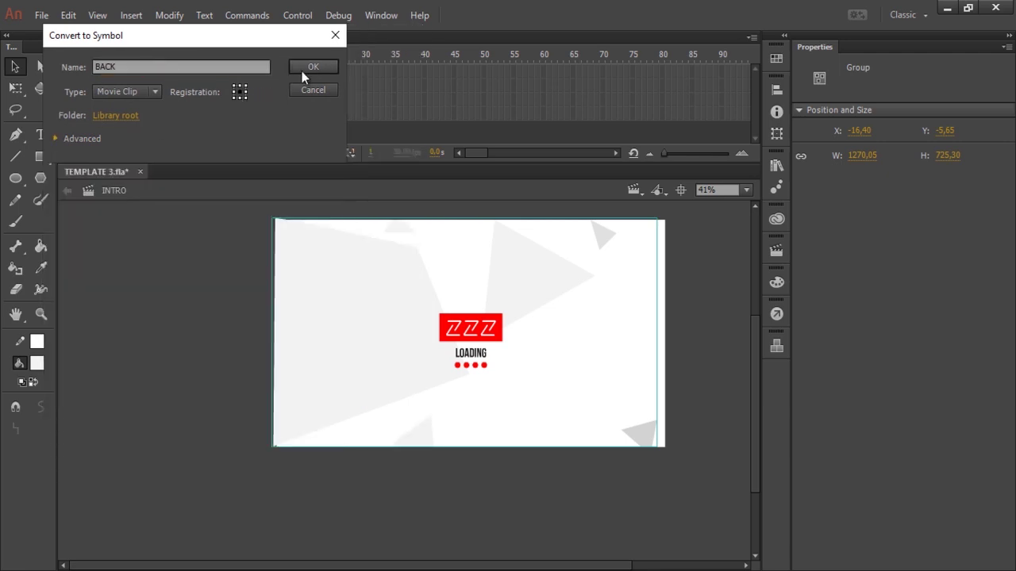
left_click(330, 68)
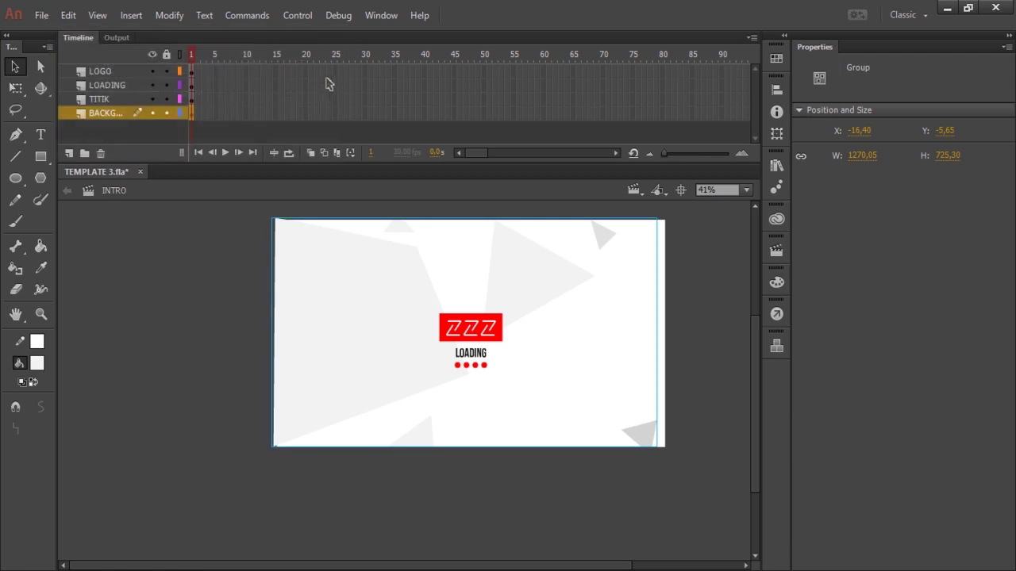
Open the BACK symbol for editing and break its group apart into individual shapes
double_click(373, 292)
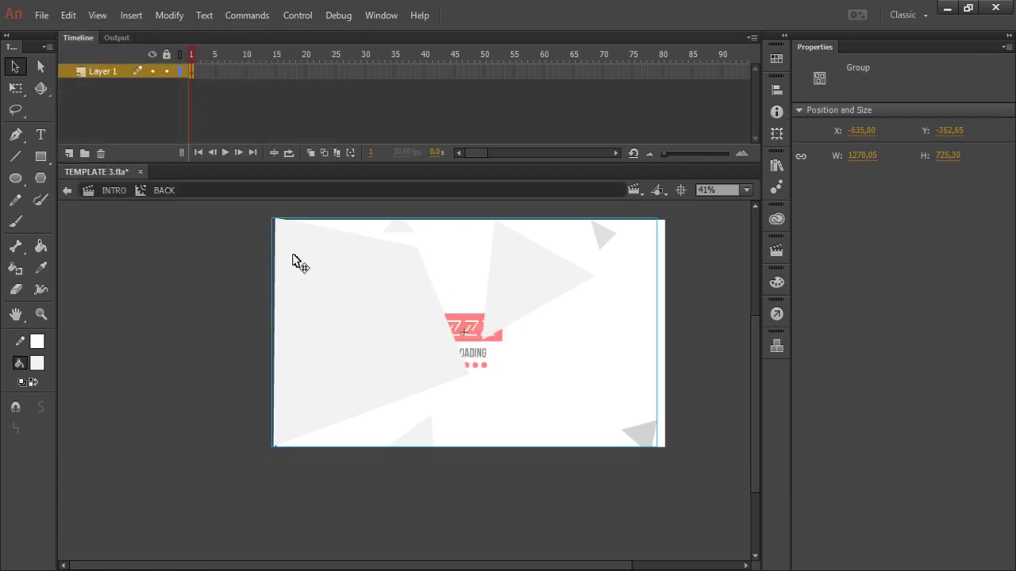
left_click(206, 279)
left_click(301, 314)
right_click(359, 320)
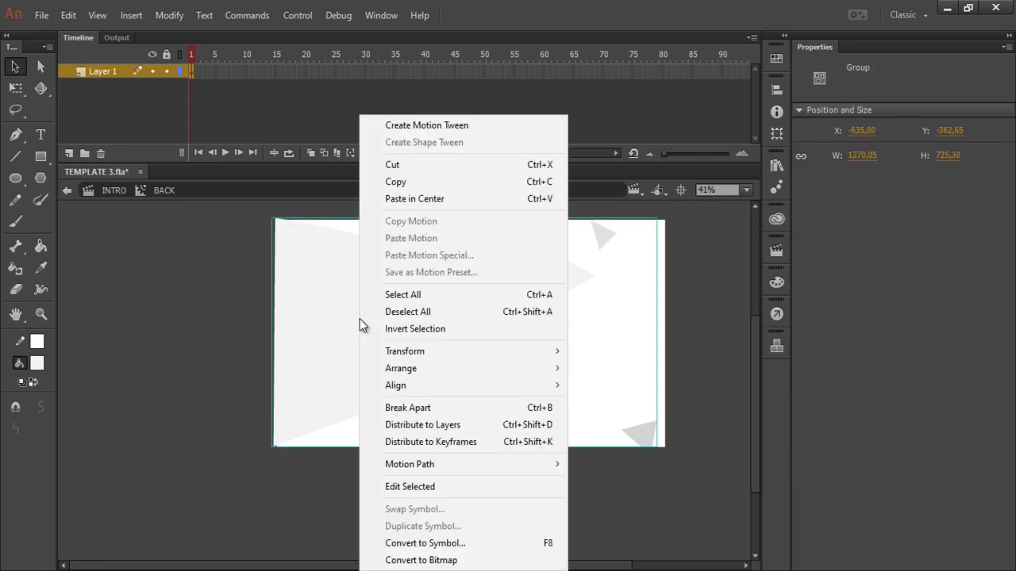
left_click(506, 409)
left_click(535, 497)
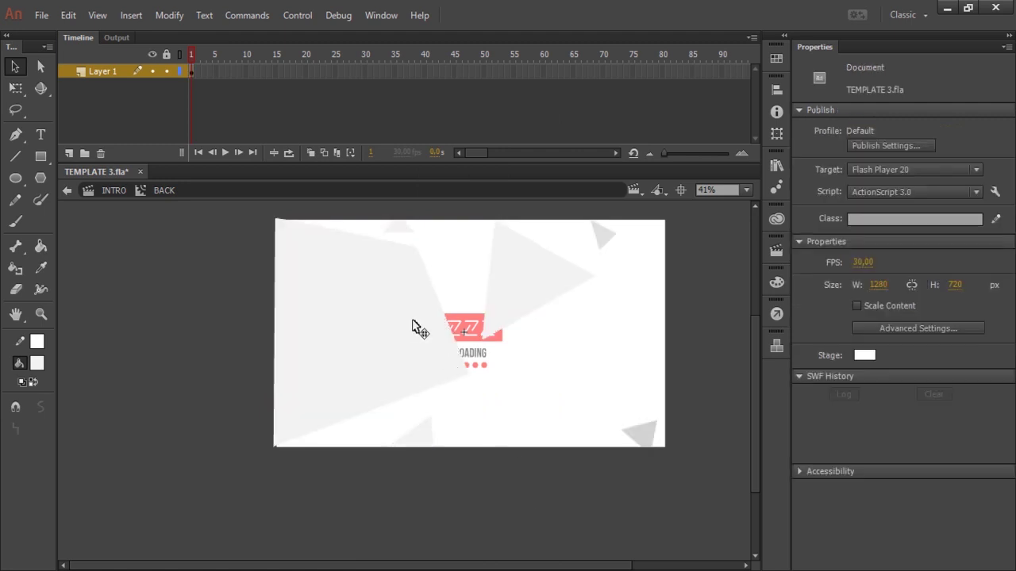
Distribute the small light grey triangle at the stage's upper edge to its own layer
left_click(402, 227)
left_click(508, 277)
left_click(404, 227)
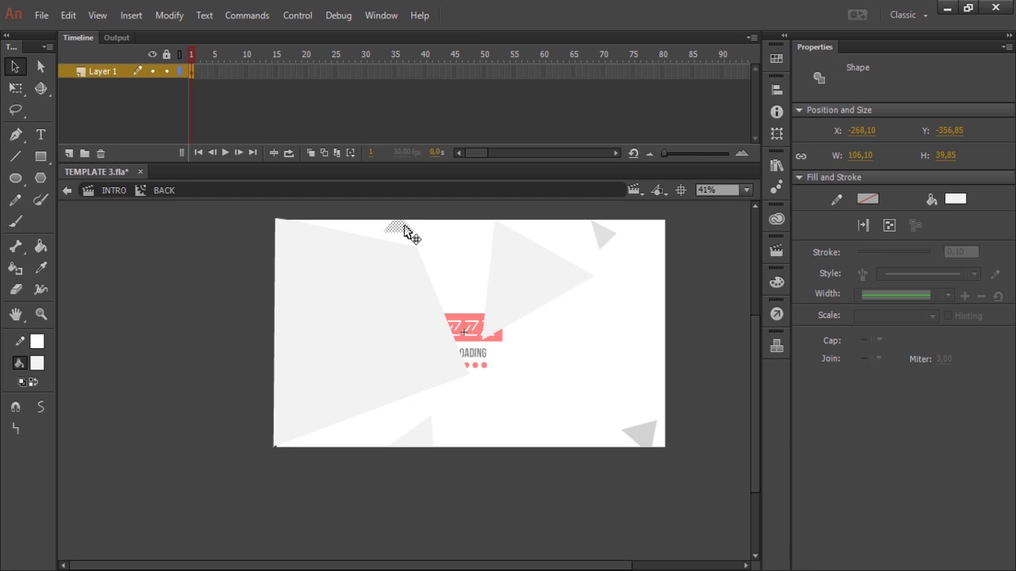
right_click(404, 228)
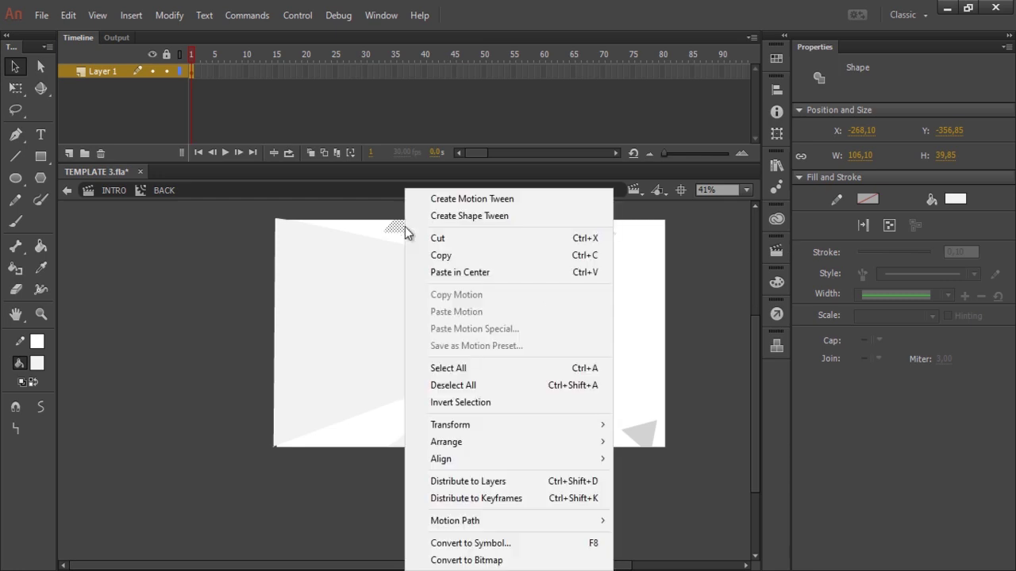
left_click(584, 483)
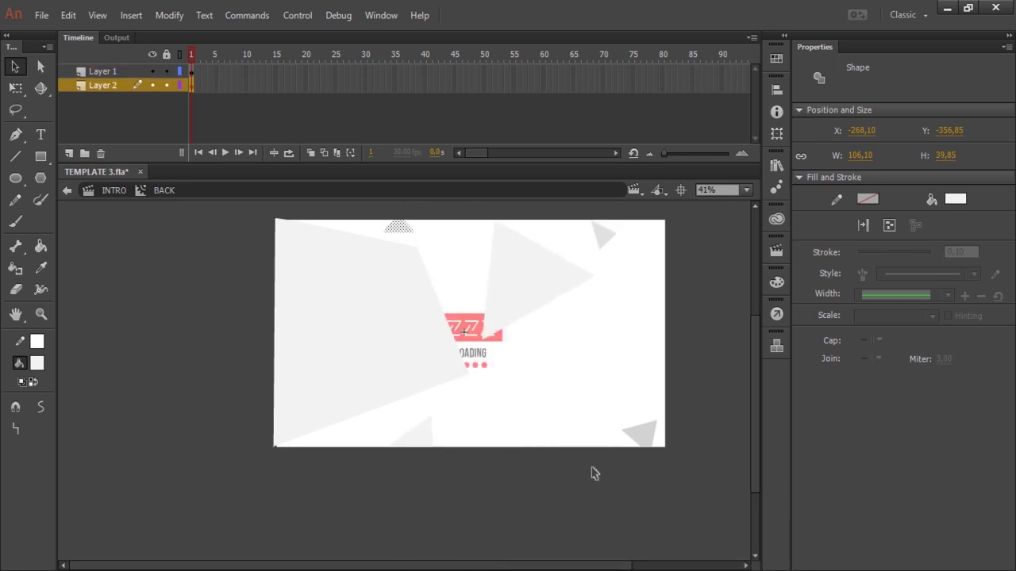
Distribute the large light grey triangle and the darker triangle at the stage's lower-right corner to their own layers
right_click(547, 274)
left_click(663, 482)
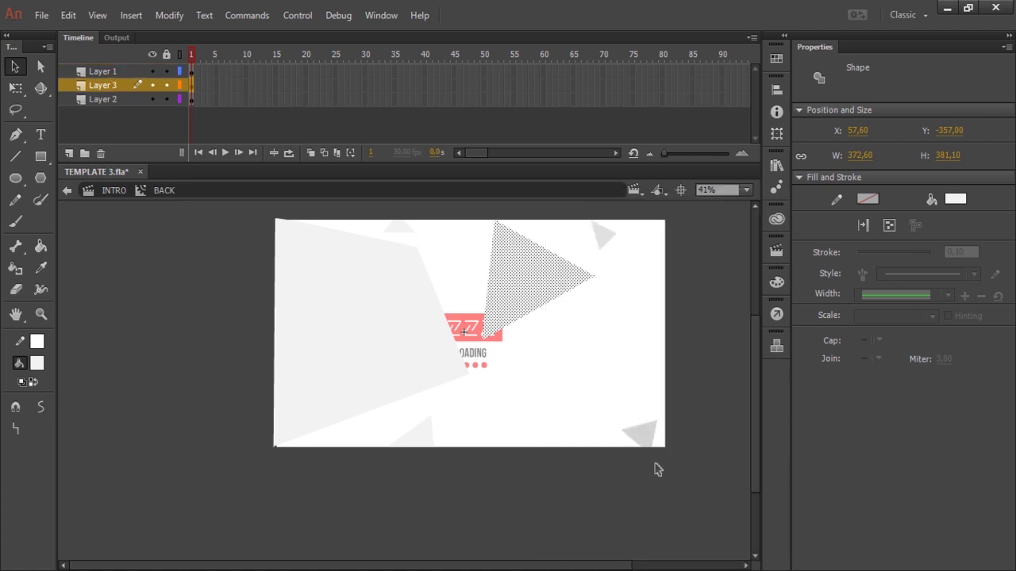
right_click(646, 438)
left_click(716, 346)
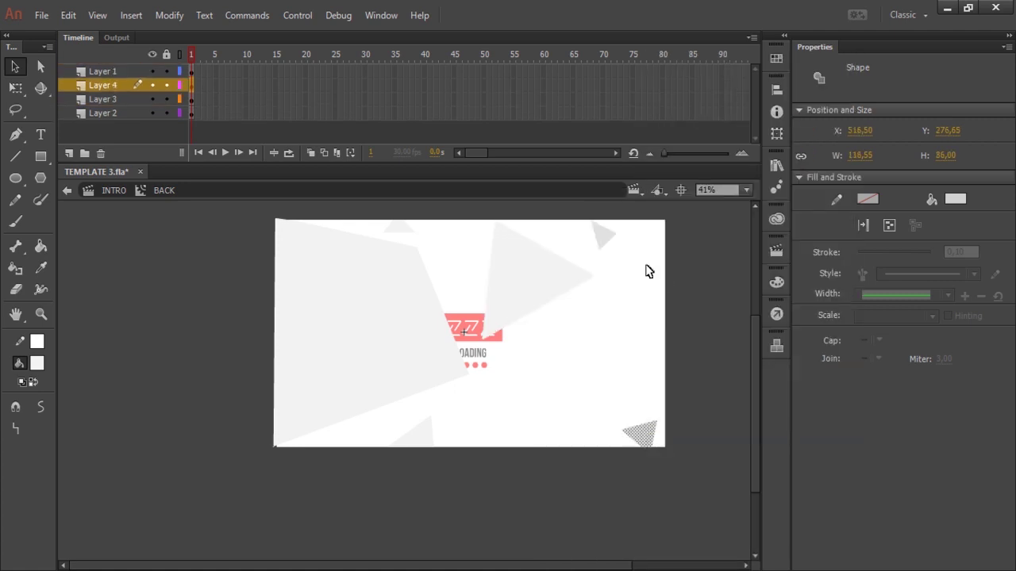
Distribute the upper-right triangle and the light triangle at the stage's bottom edge to their own layers, and check the separated shapes
right_click(601, 231)
left_click(688, 480)
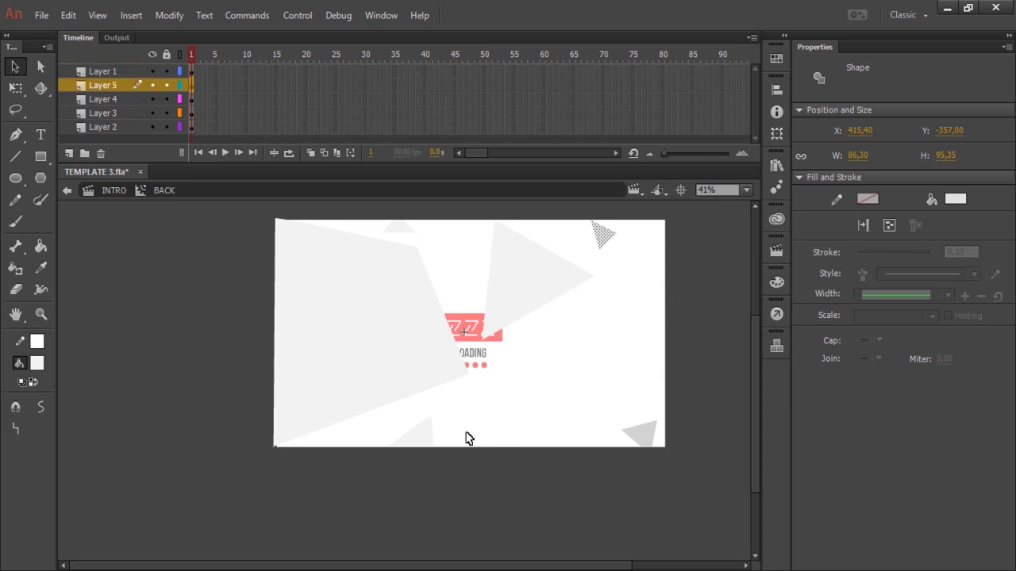
right_click(421, 439)
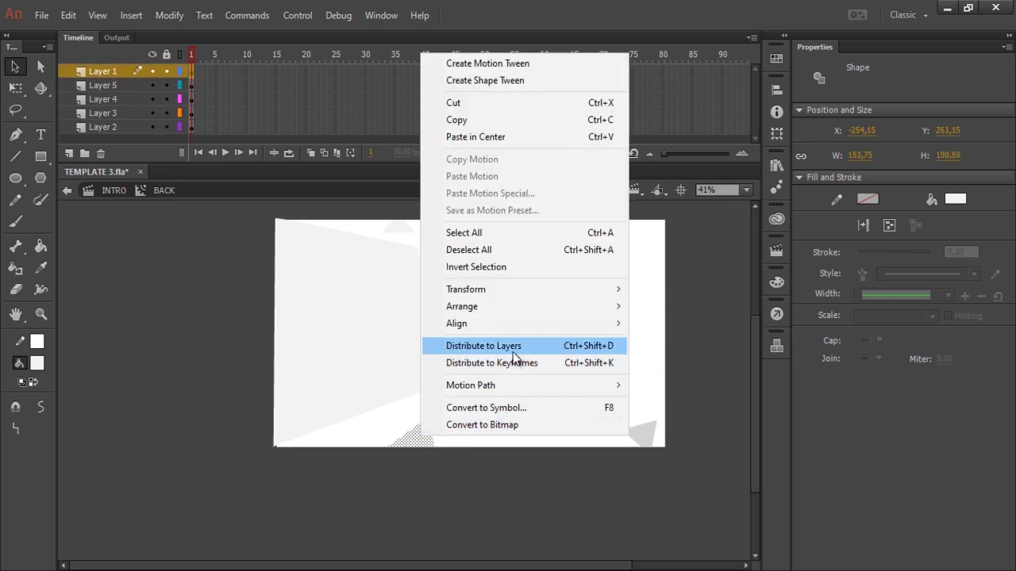
left_click(515, 351)
left_click(205, 290)
left_click(410, 341)
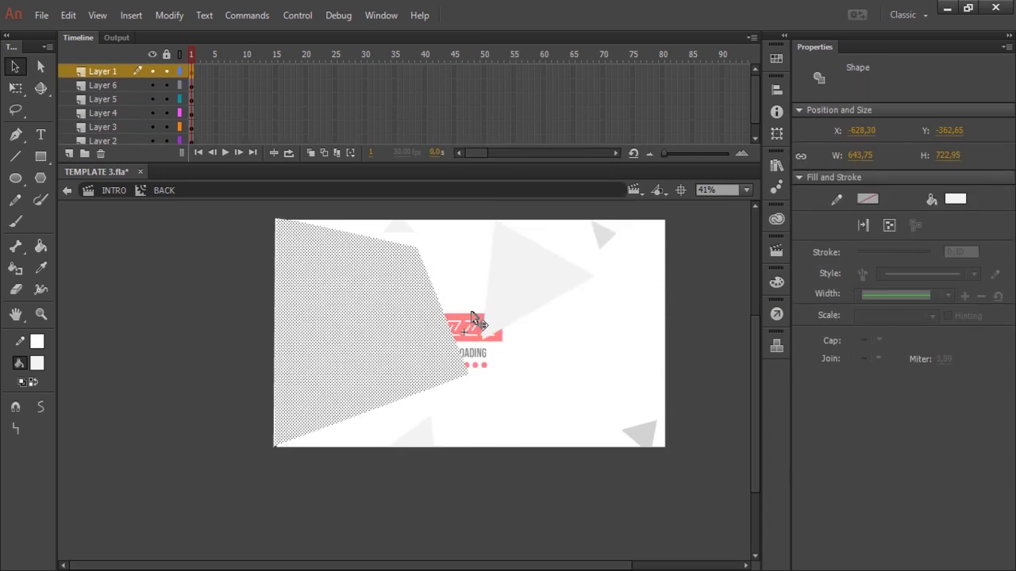
left_click(555, 263)
left_click(617, 236)
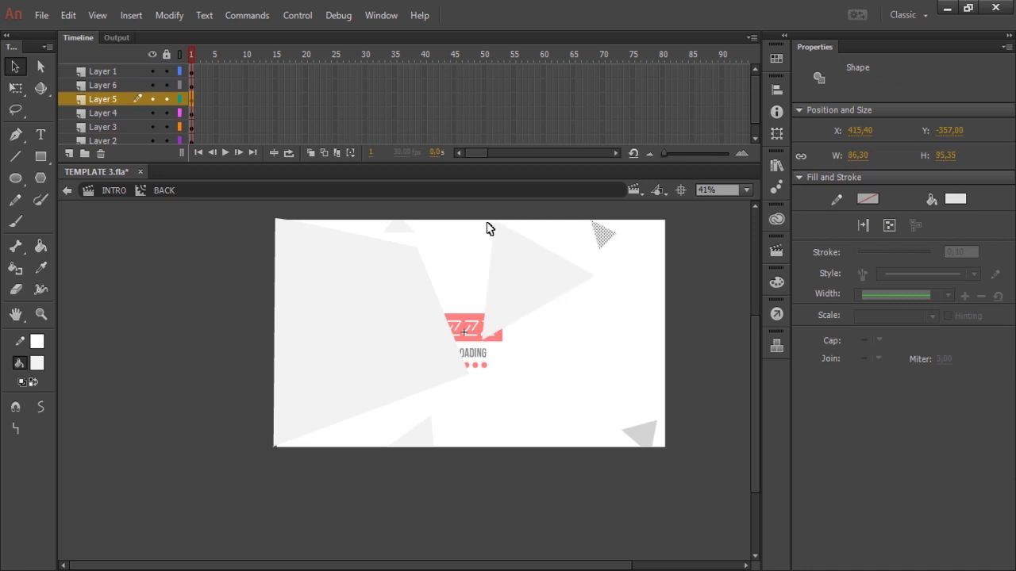
left_click(409, 232)
Insert keyframes at frame 15 on all six layers
scroll(196, 108, "up", 1)
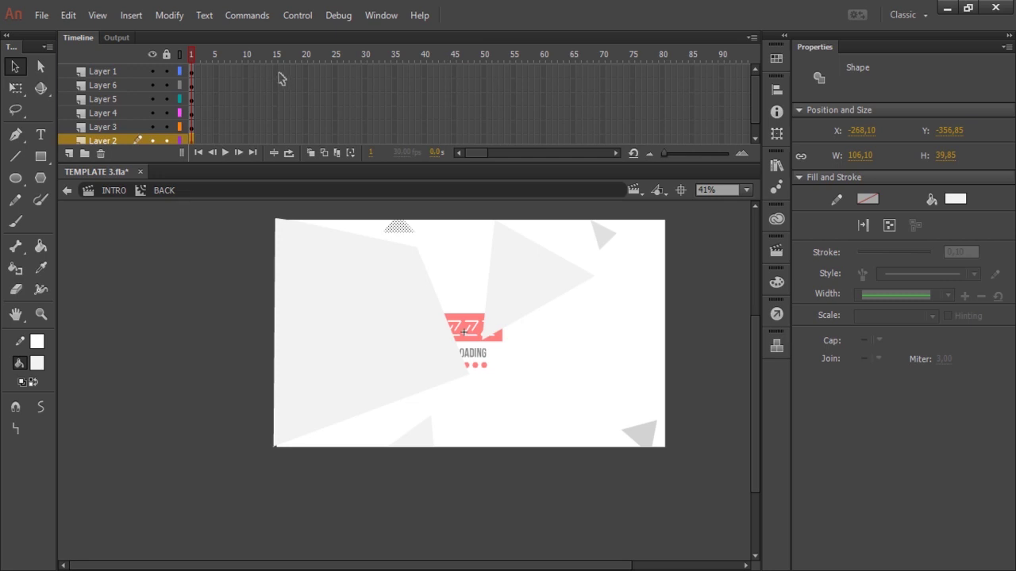
left_click(276, 73)
mouse_move(275, 137)
left_mouse_down()
mouse_move(273, 158)
mouse_move(274, 130)
left_mouse_up()
right_click(274, 130)
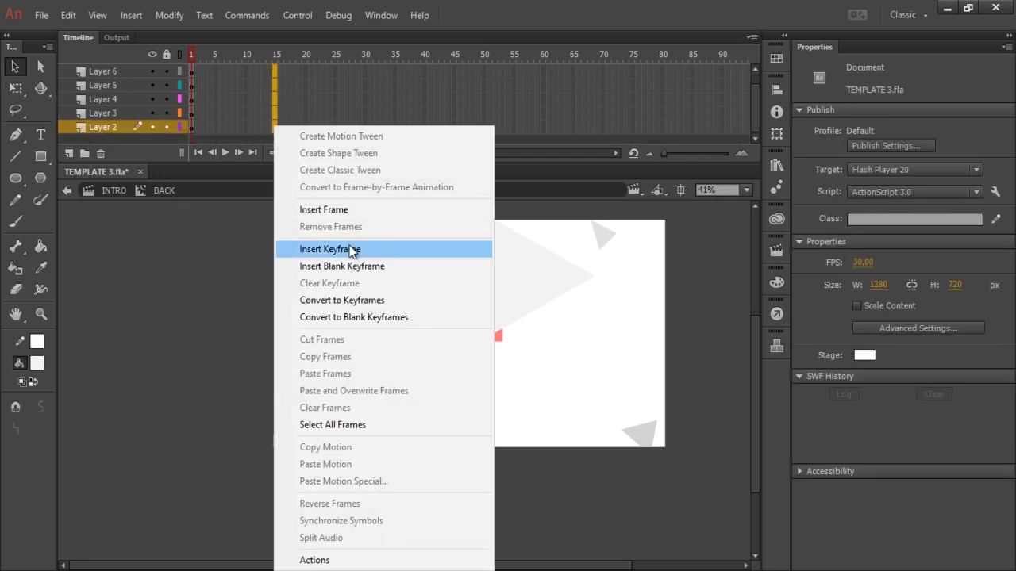
left_click(330, 249)
Create classic tweens between frames 1 and 15 on all layers
left_click_drag(233, 133, 240, 49)
right_click(235, 72)
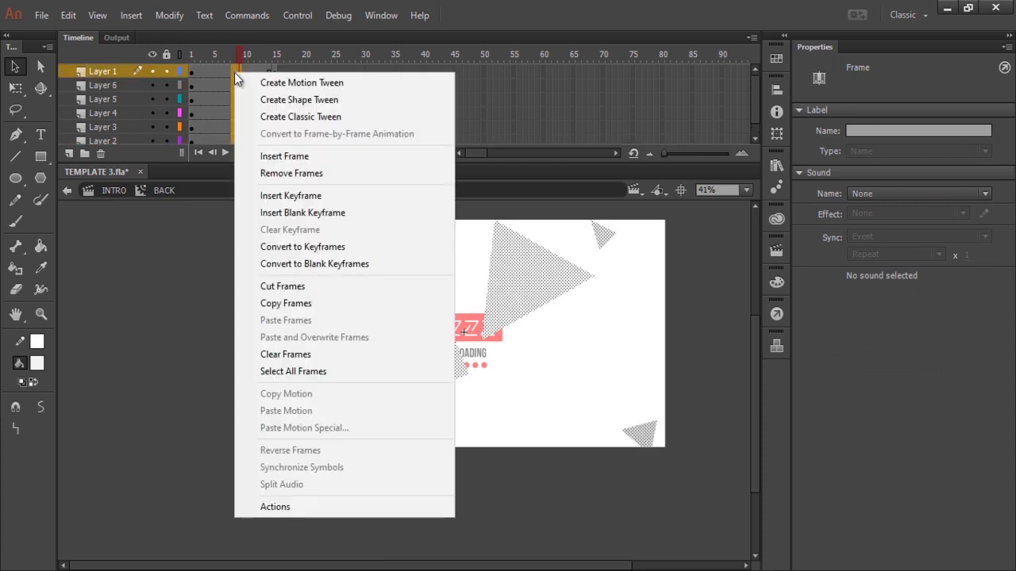
left_click(351, 117)
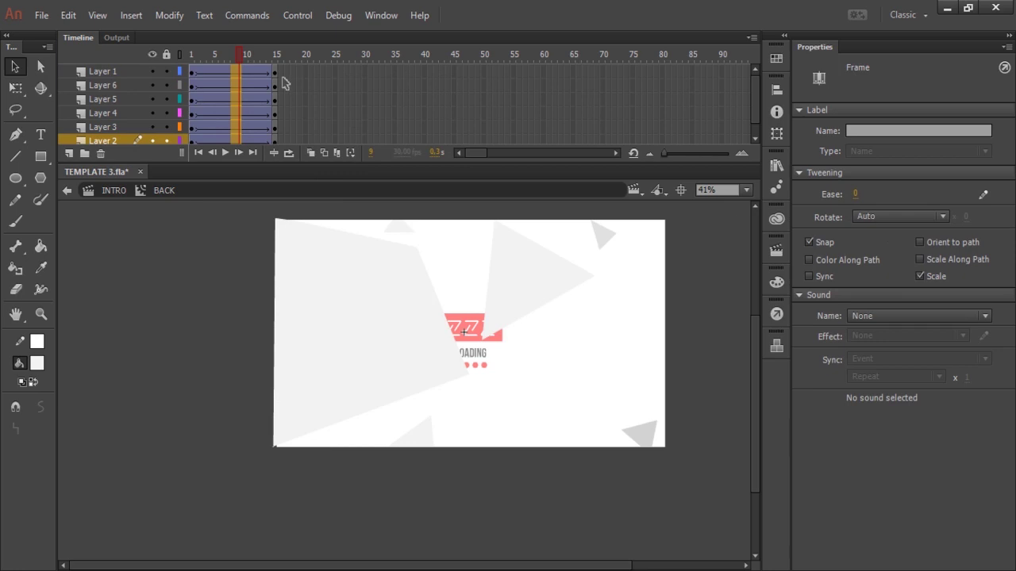
Set all the tweens to ease 100 out with one clockwise (CW) rotation, and preview the motion
left_click_drag(855, 195, 942, 203)
left_click(903, 216)
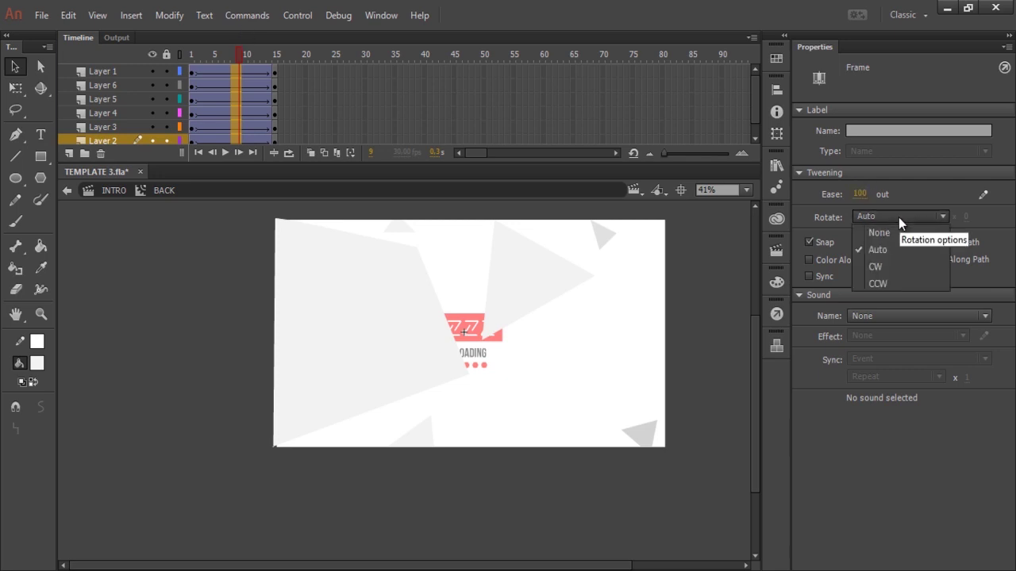
left_click(880, 267)
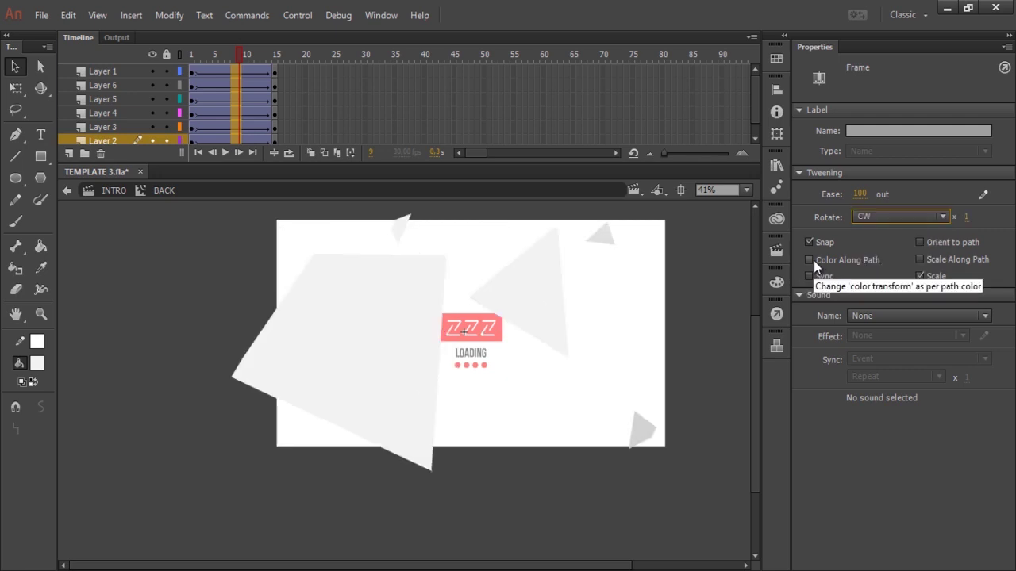
key("Return")
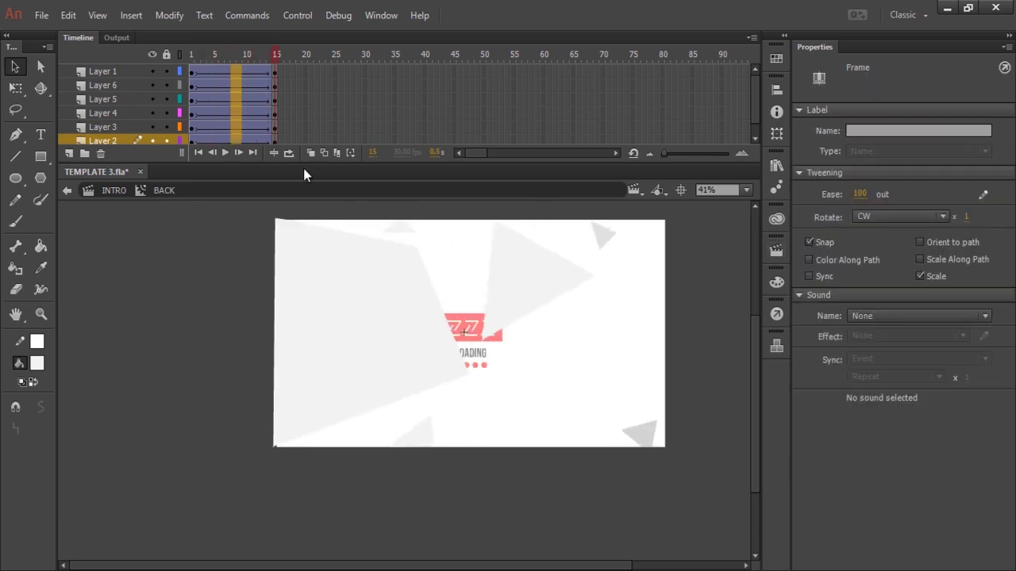
On frame 1, move the small upper-edge shape of Layer 2 and the large triangle of Layer 3 above the stage
left_click(198, 151)
scroll(432, 298, "up", 3)
scroll(429, 299, "down", 3)
scroll(421, 292, "up", 3)
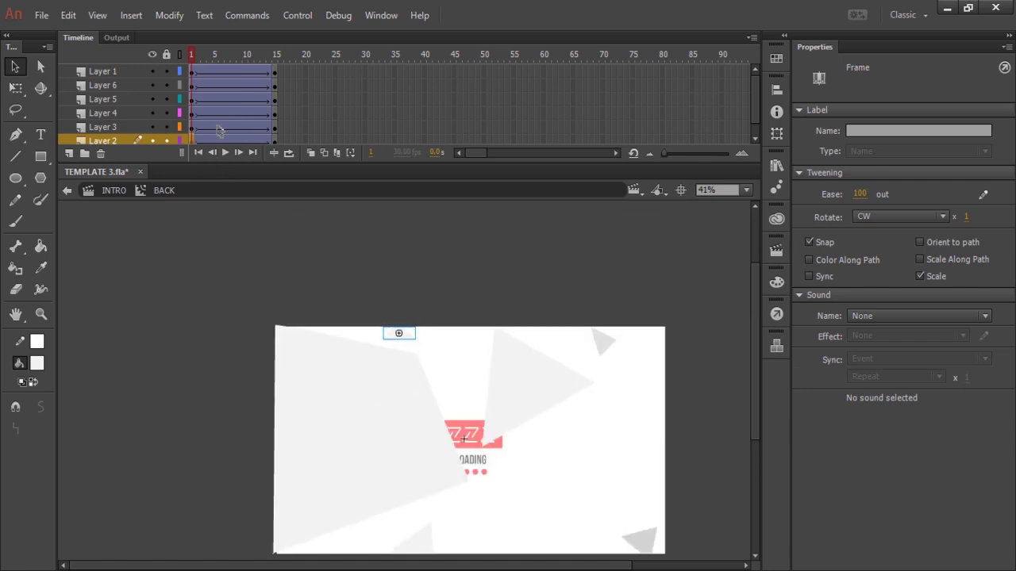
scroll(220, 129, "down", 1)
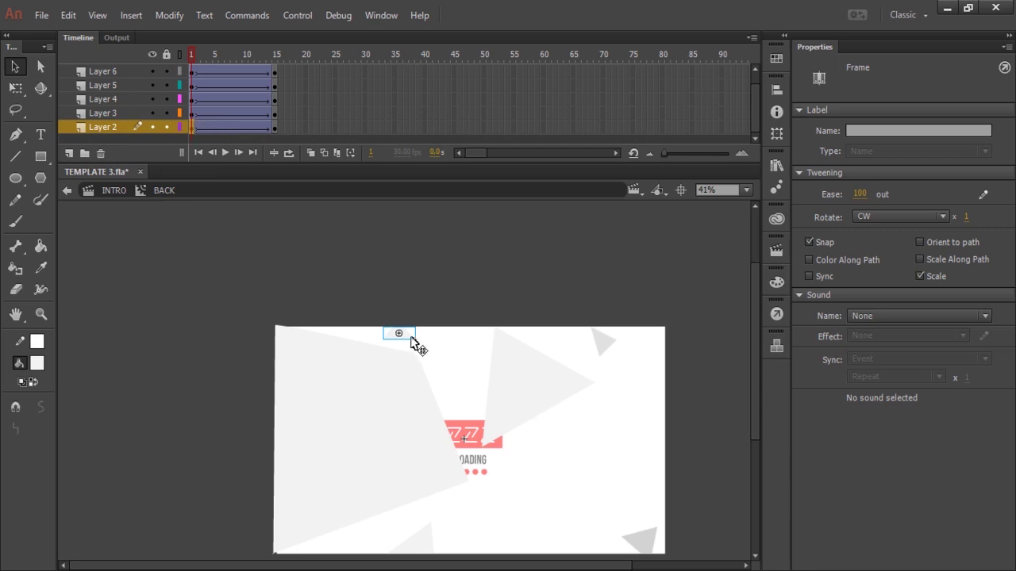
left_click_drag(410, 339, 405, 312)
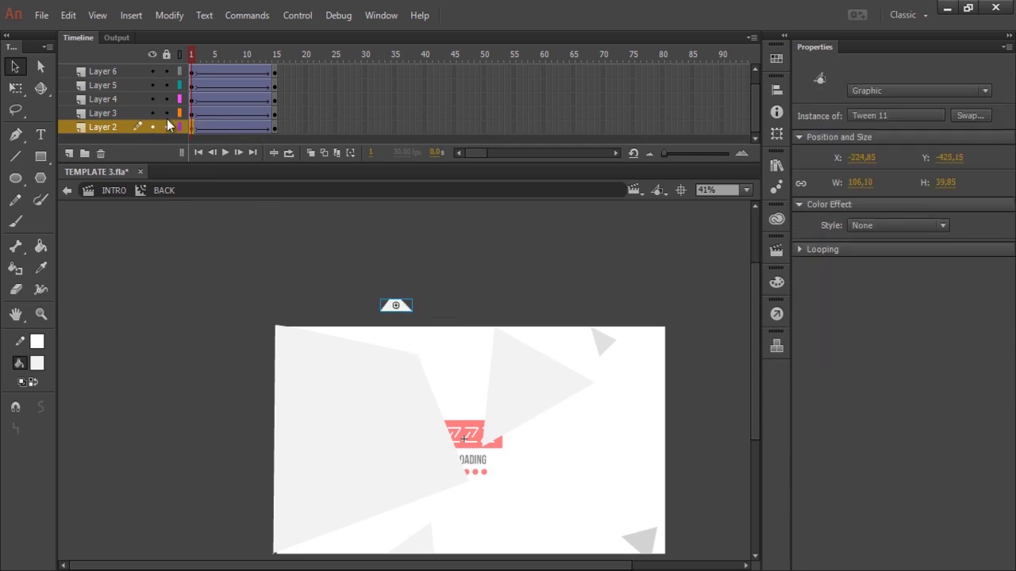
left_click(191, 114)
left_click_drag(528, 370, 568, 232)
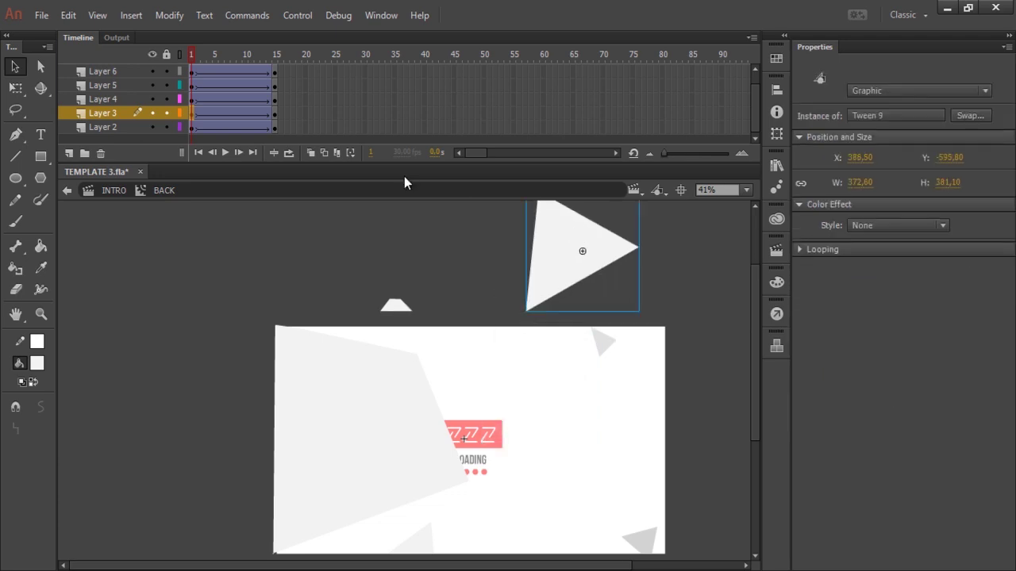
On frame 1, move Layer 4's triangle beyond the stage's lower-right corner and Layer 5's triangle past its right edge
left_click(191, 100)
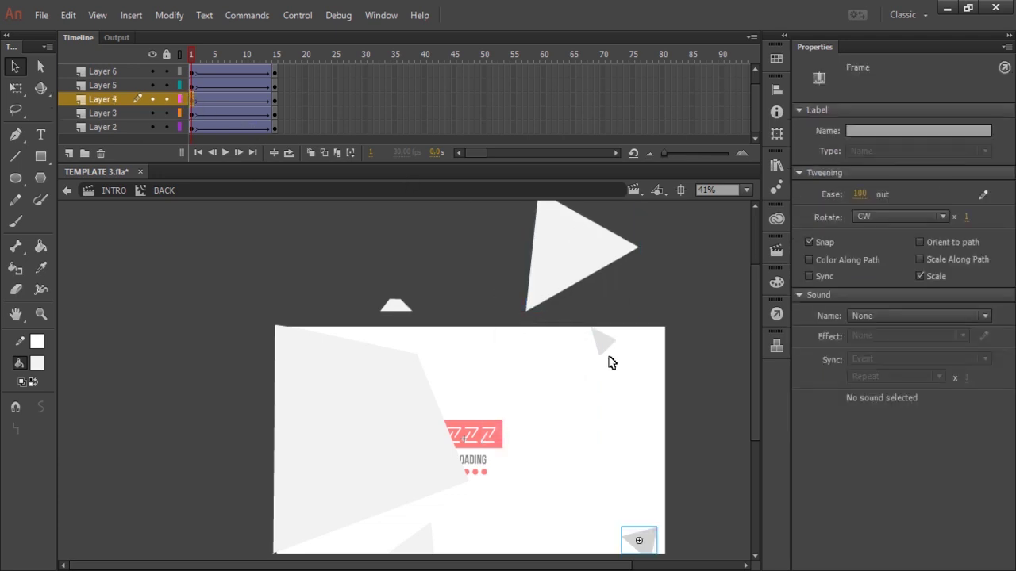
scroll(665, 448, "down", 3)
left_click_drag(641, 325, 703, 390)
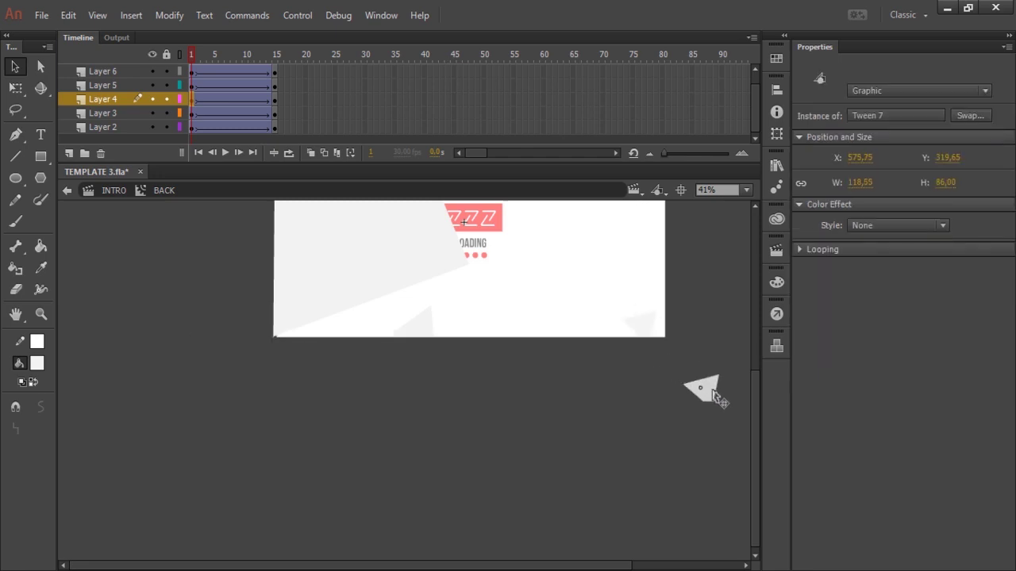
left_click(192, 85)
scroll(461, 307, "up", 2)
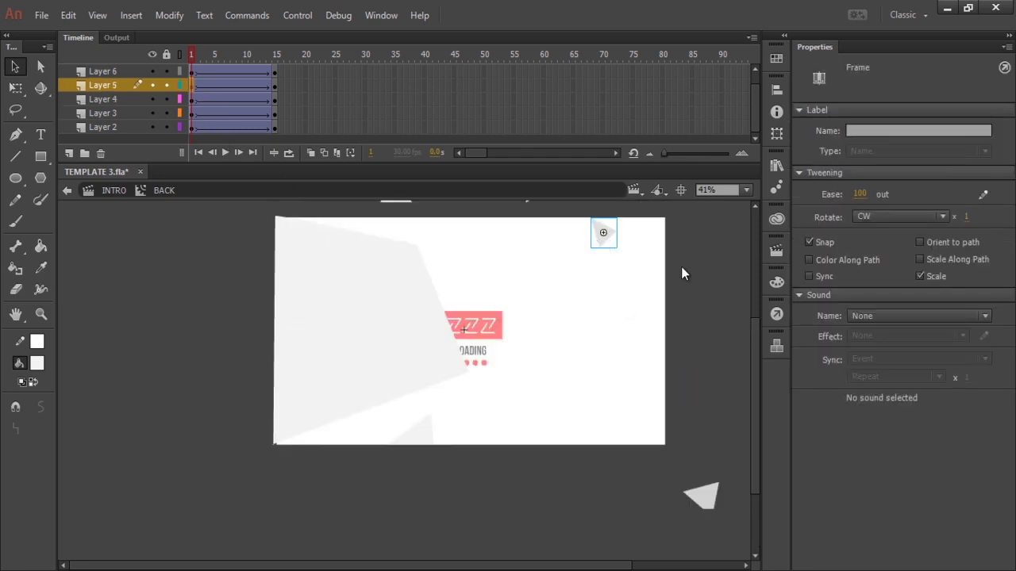
left_click_drag(605, 238, 707, 261)
On frame 1, move Layer 6's triangle below the stage and Layer 1's large polygon past its left edge, and preview the animation
scroll(236, 132, "up", 1)
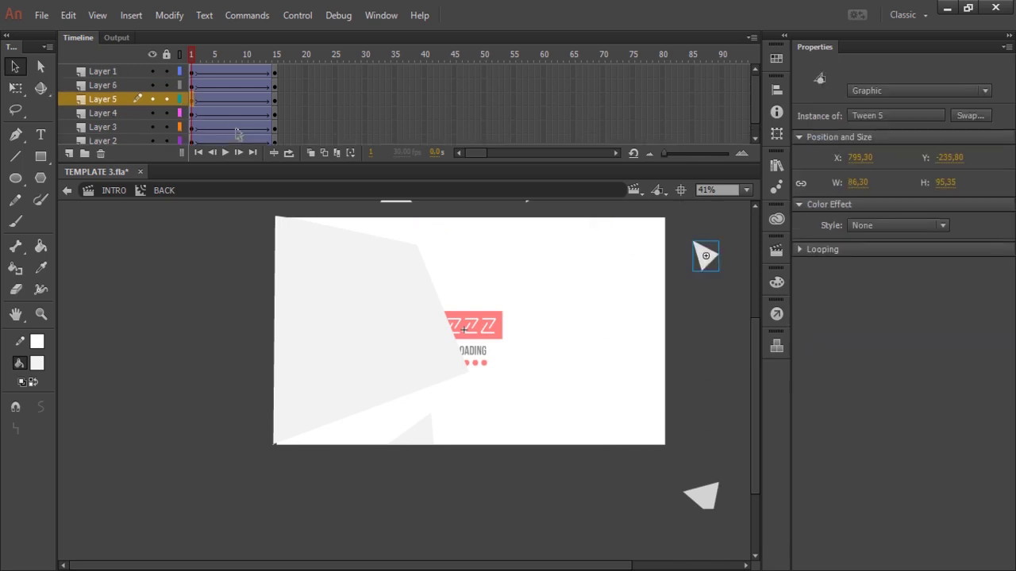
left_click(192, 86)
left_click_drag(421, 442, 467, 540)
left_click(353, 327)
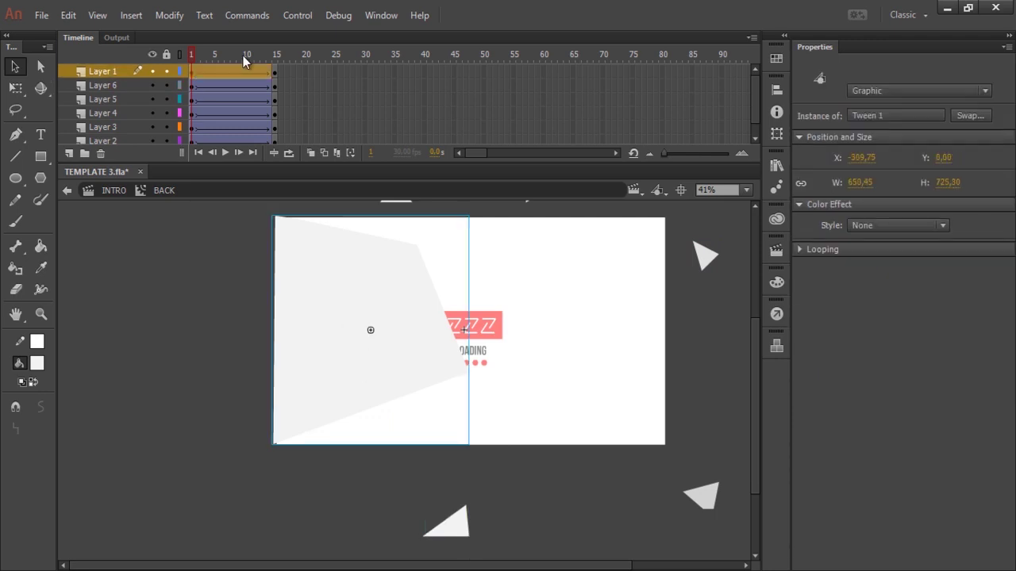
left_click(196, 75)
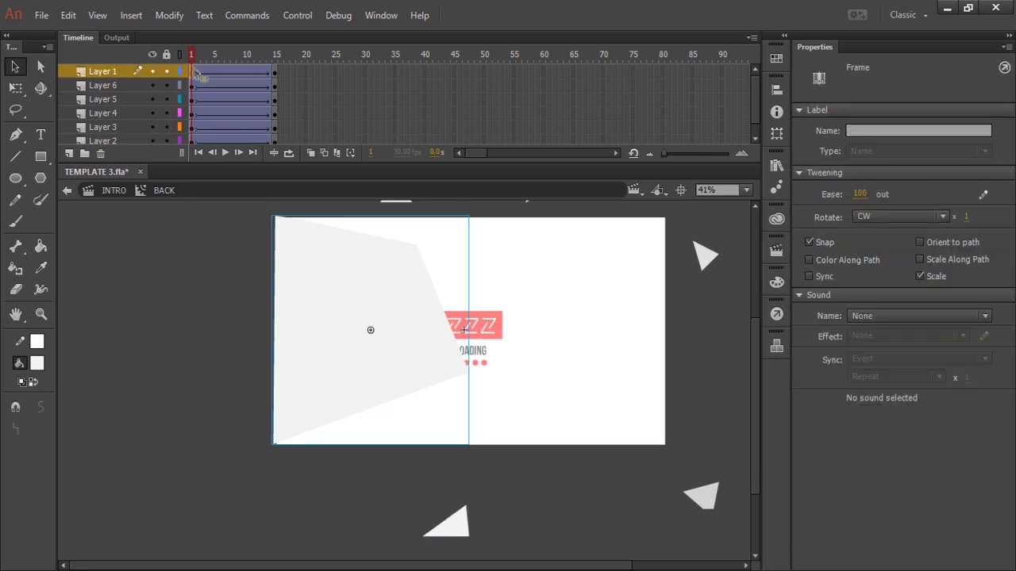
left_click_drag(374, 288, 164, 289)
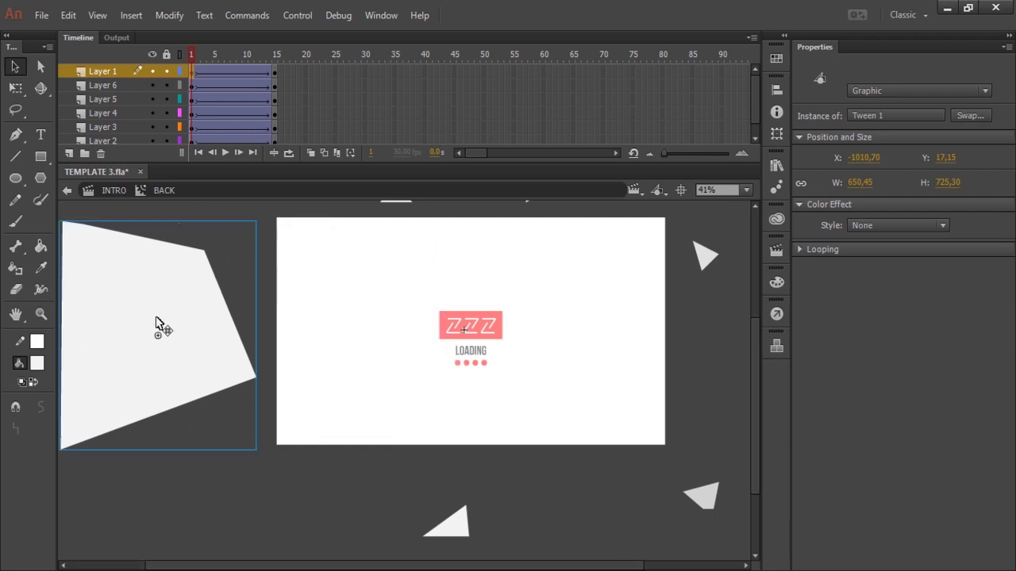
key("Return")
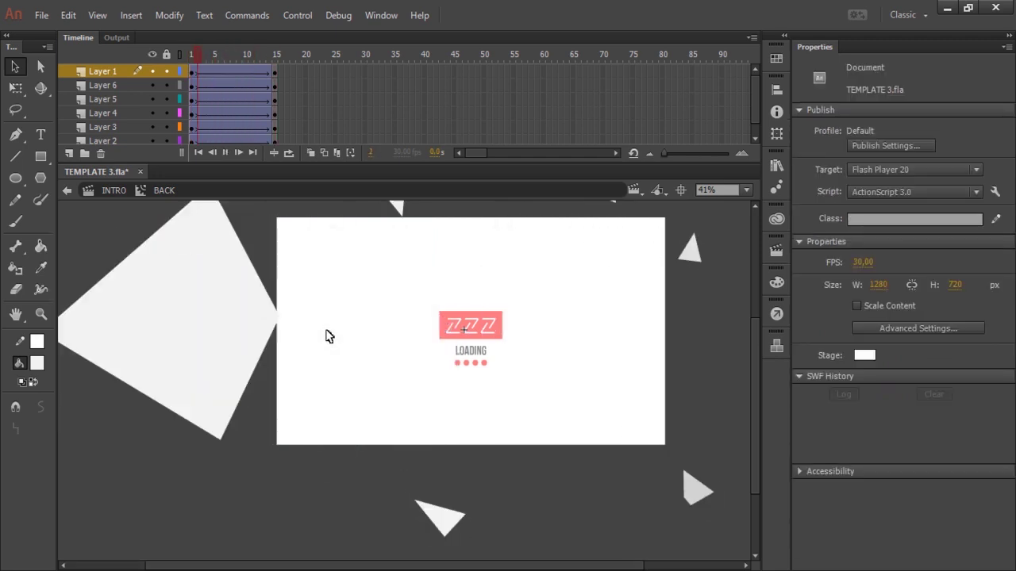
key("Return")
key("Return")
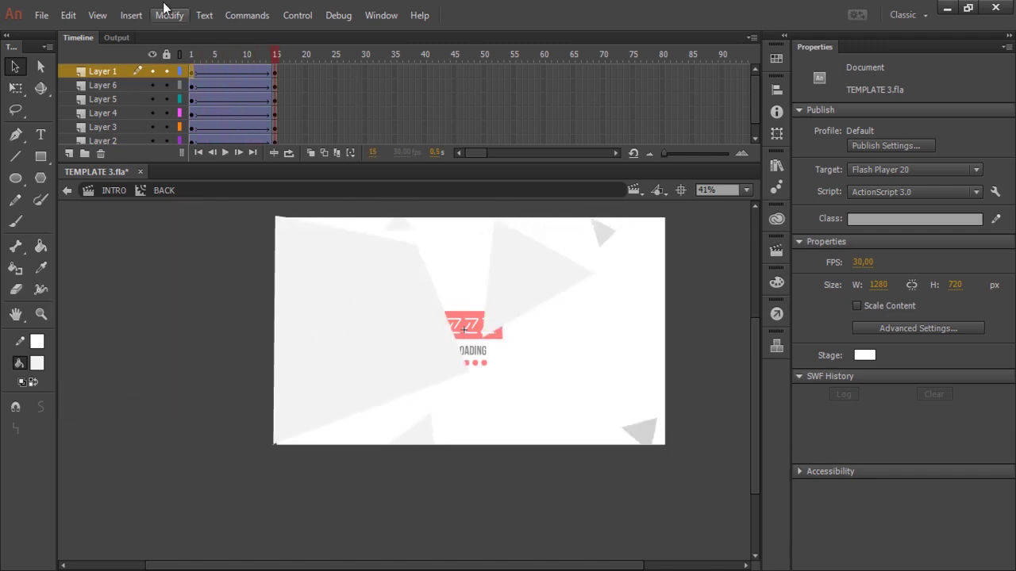
Lengthen the tweens on all layers to end at frame 29 by inserting frames across frames 2 to 15, and replay the animation
left_click_drag(275, 74, 196, 174)
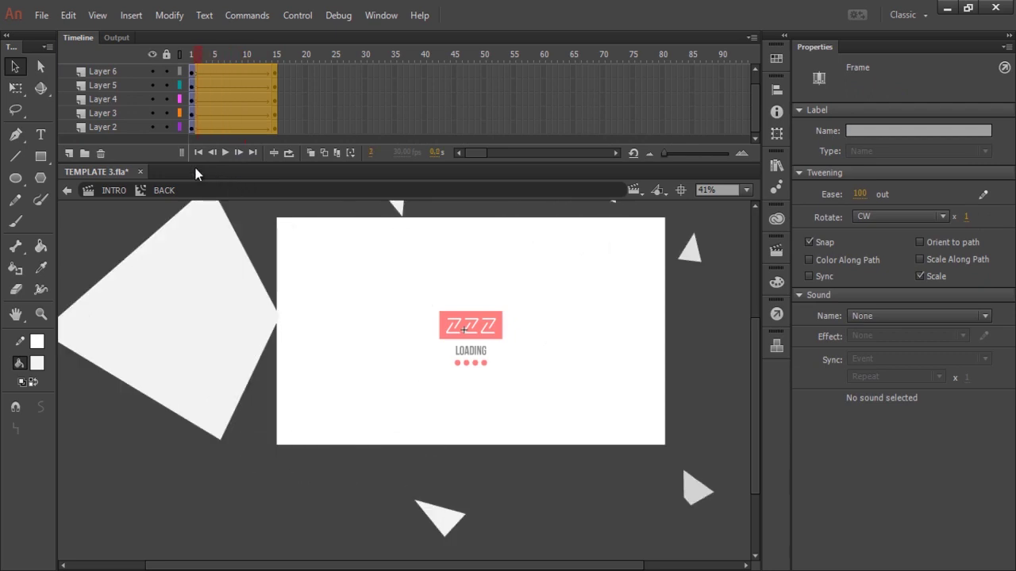
right_click(227, 103)
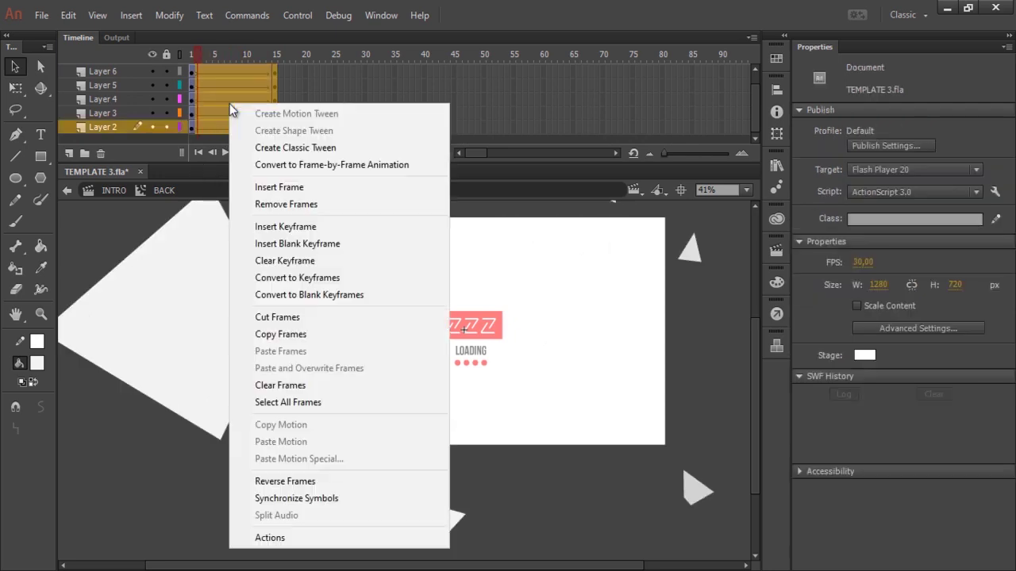
left_click(290, 188)
left_click(127, 264)
key("Return")
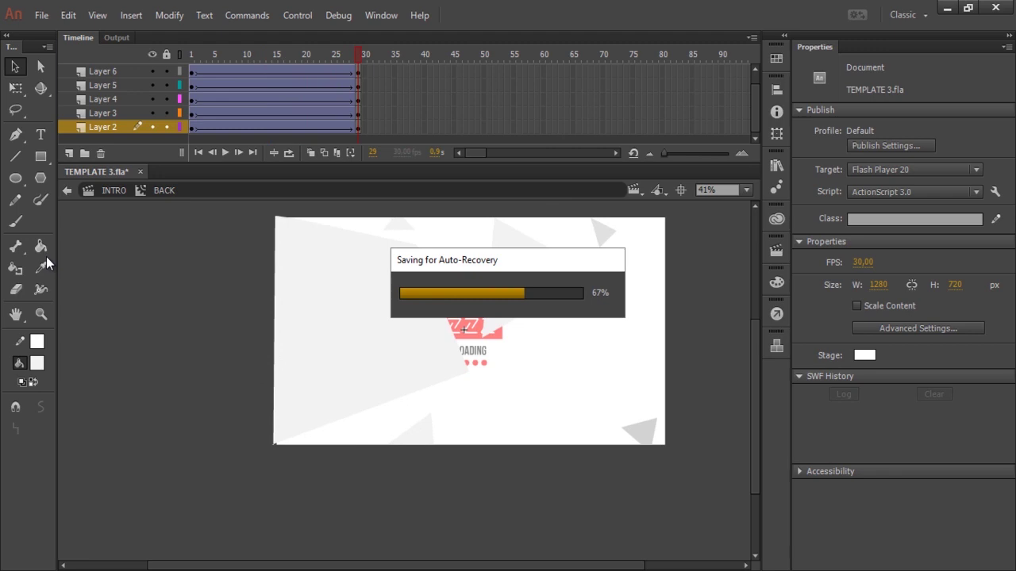
Select frame 29 of Layer 1 and open the Code Snippets for it
left_click(358, 73)
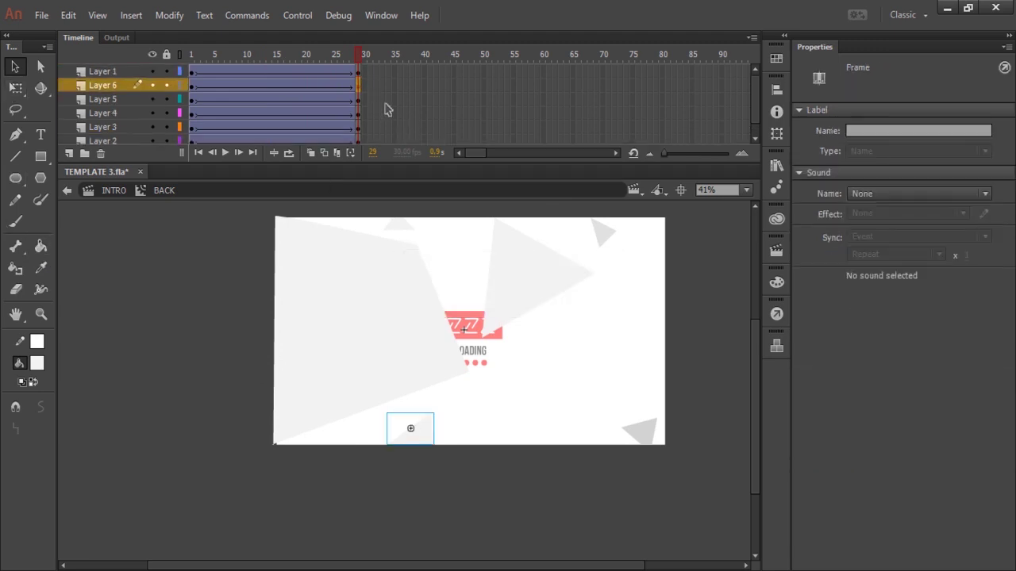
left_click(358, 72)
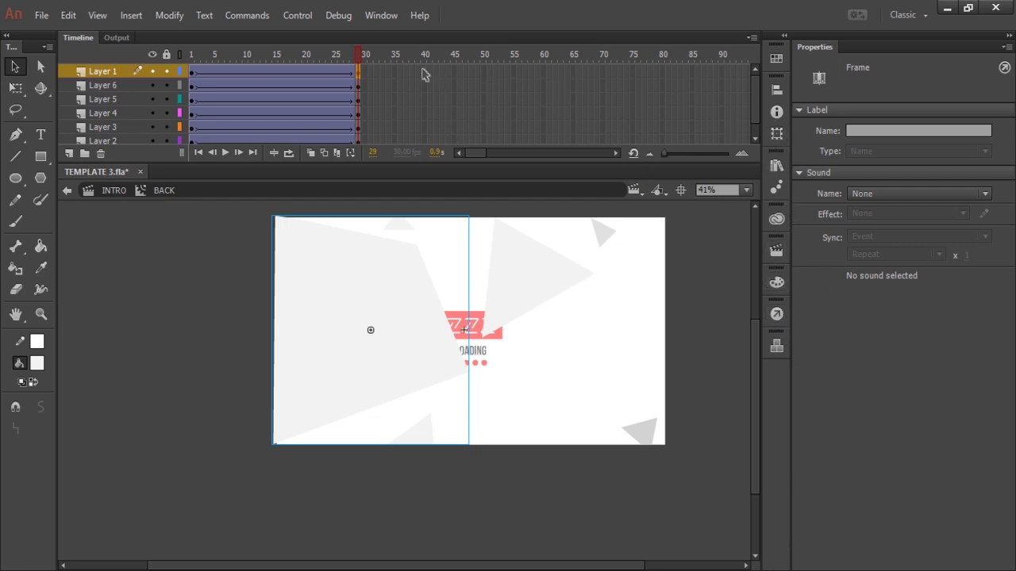
right_click(358, 75)
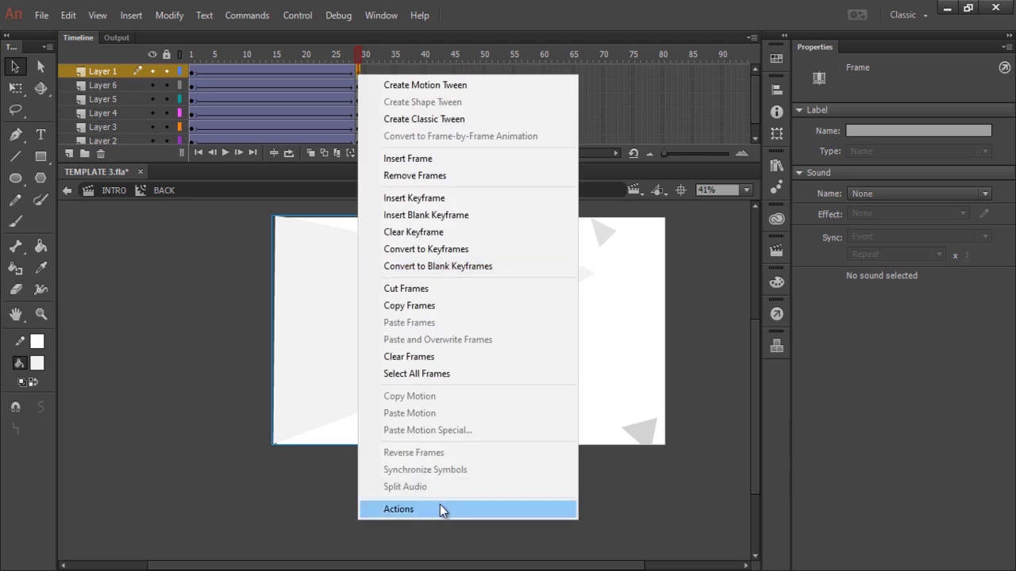
left_click(623, 518)
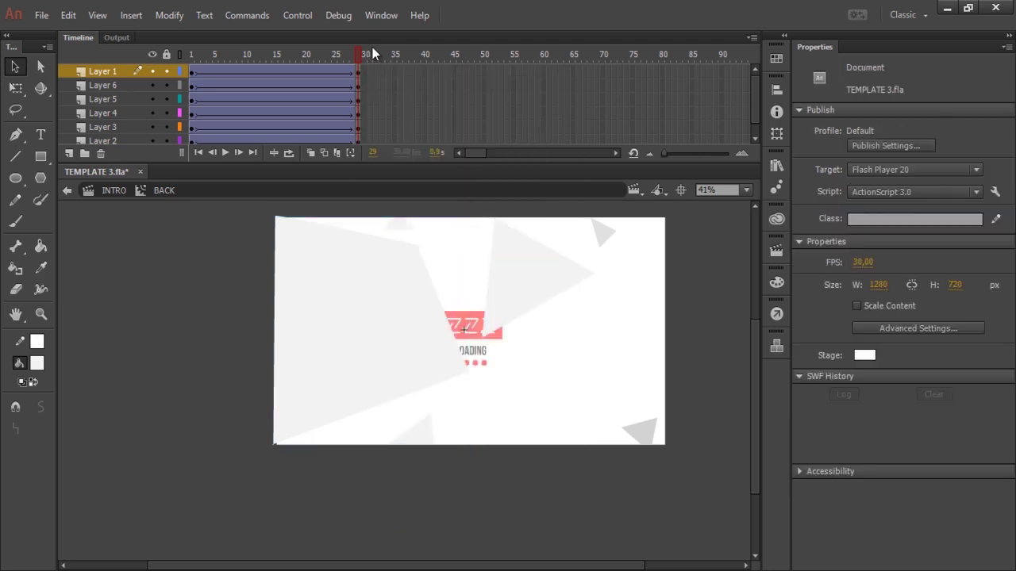
left_click(382, 17)
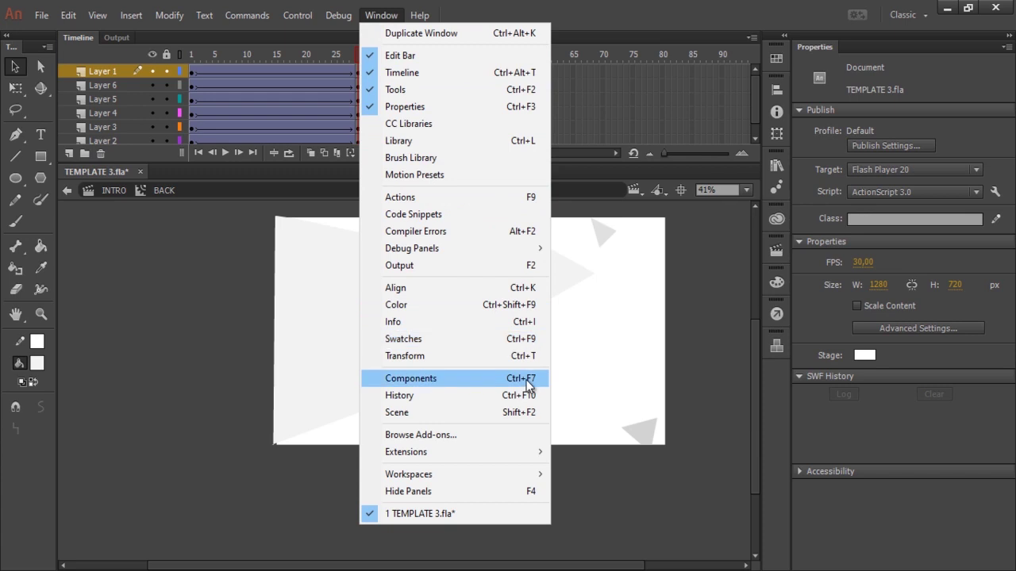
left_click(483, 216)
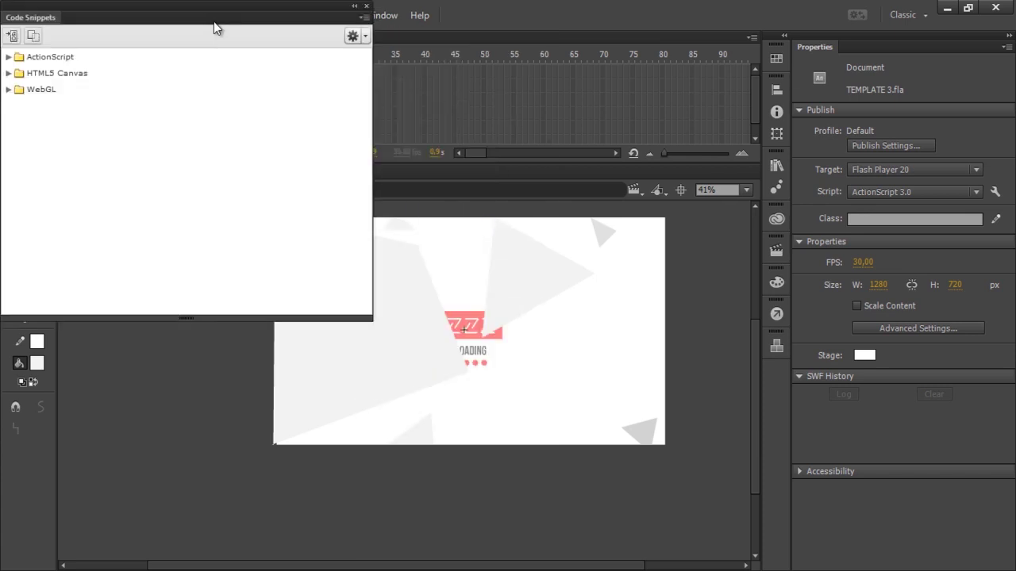
Add the ActionScript Timeline Navigation snippet "Stop at this Frame" to frame 29 of the BACK clip
left_click(8, 56)
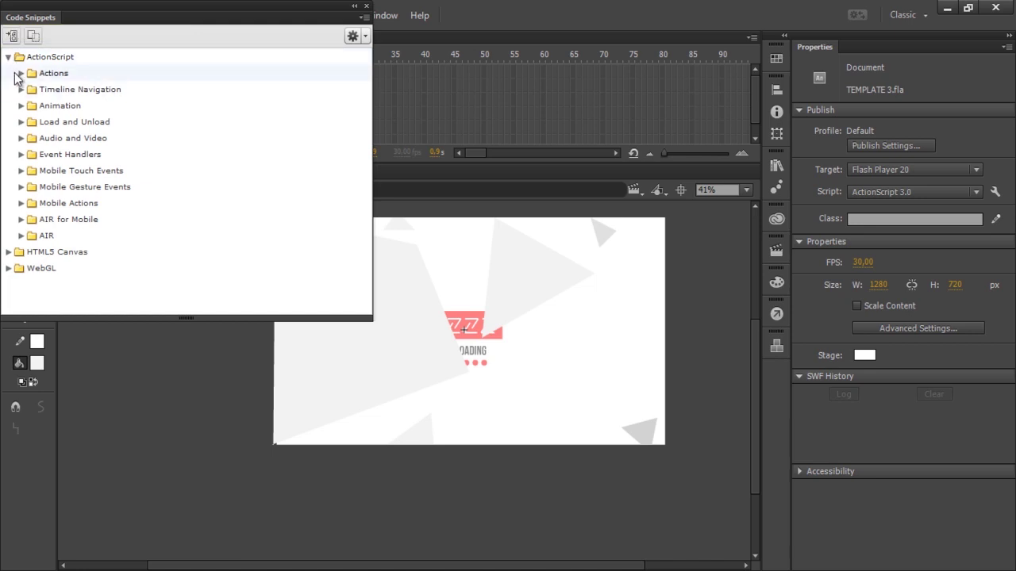
left_click(19, 73)
left_click(19, 73)
left_click(21, 89)
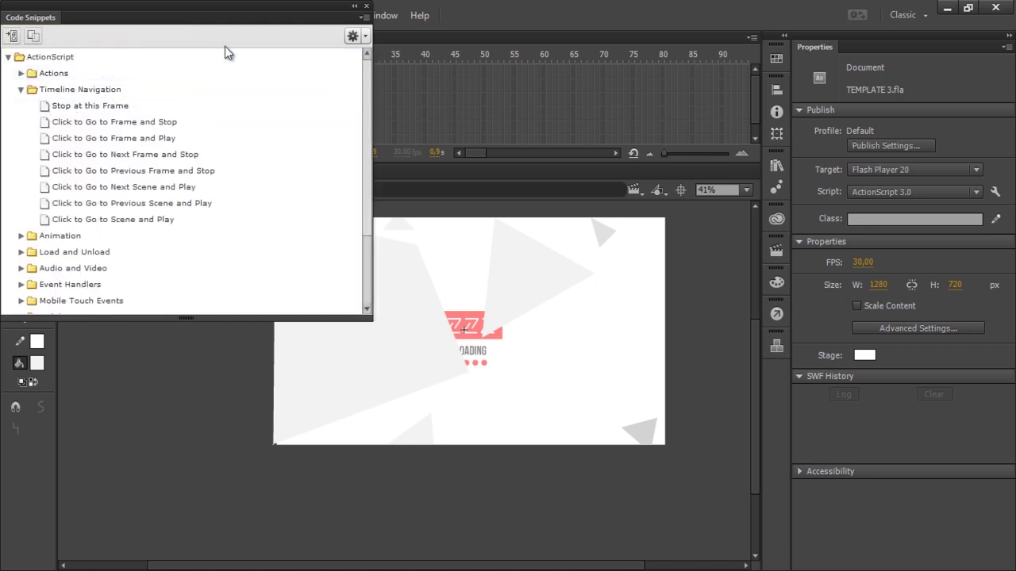
left_click_drag(211, 25, 757, 230)
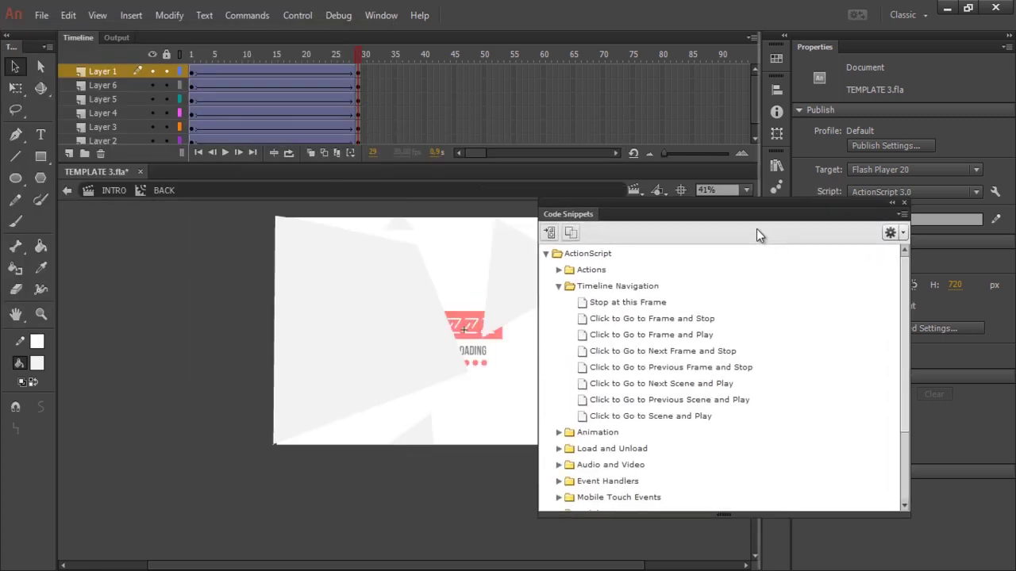
double_click(646, 305)
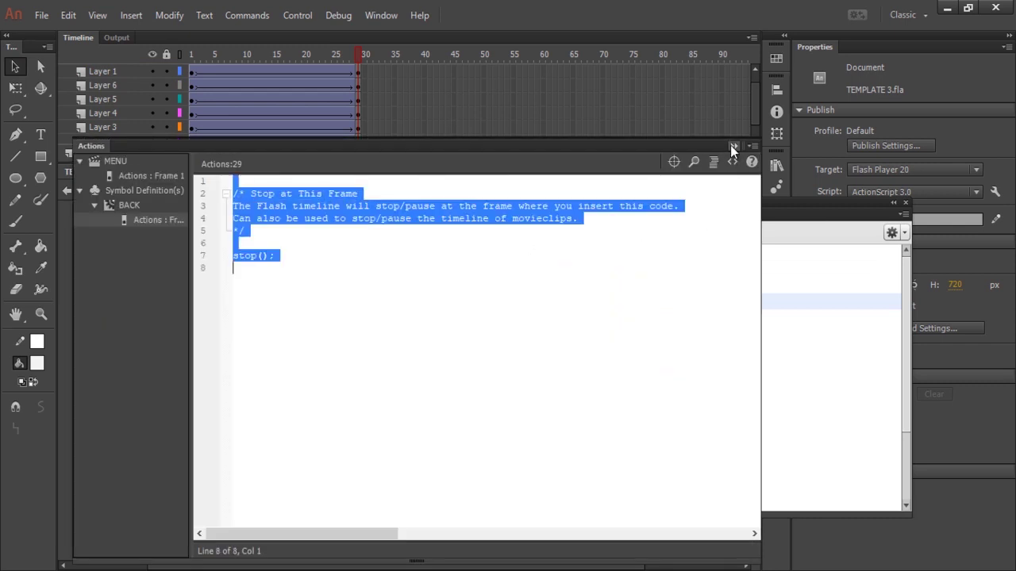
left_click(733, 147)
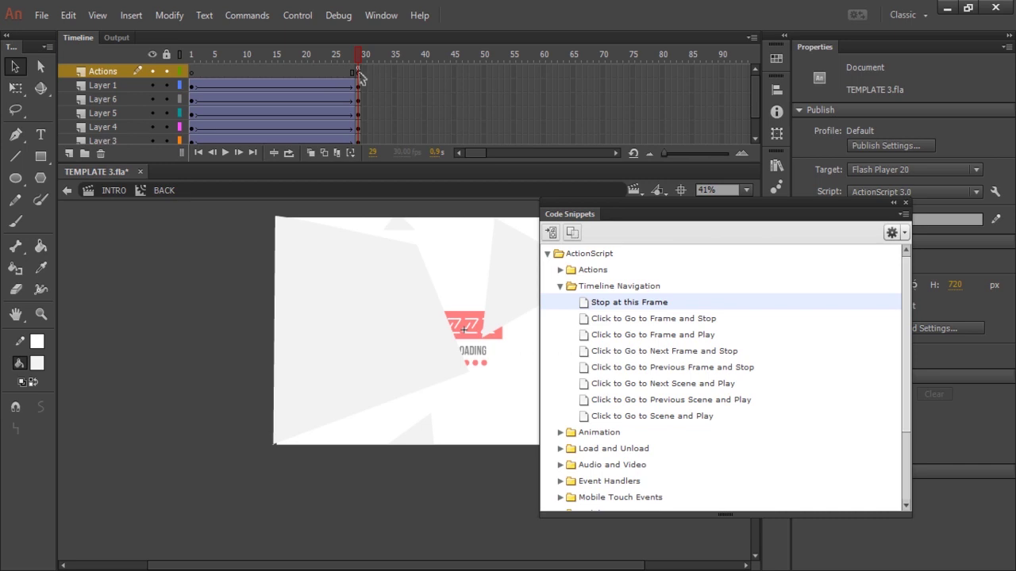
Review the stop code on frame 29 of the Actions layer, close the Code Snippets and return to the INTRO scene
right_click(359, 73)
left_click(388, 505)
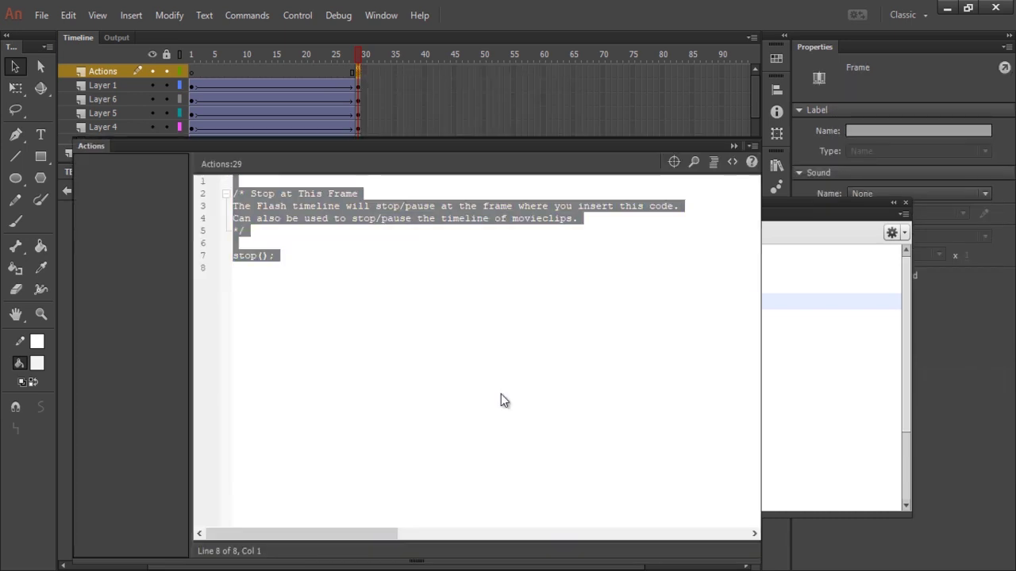
left_click(254, 260)
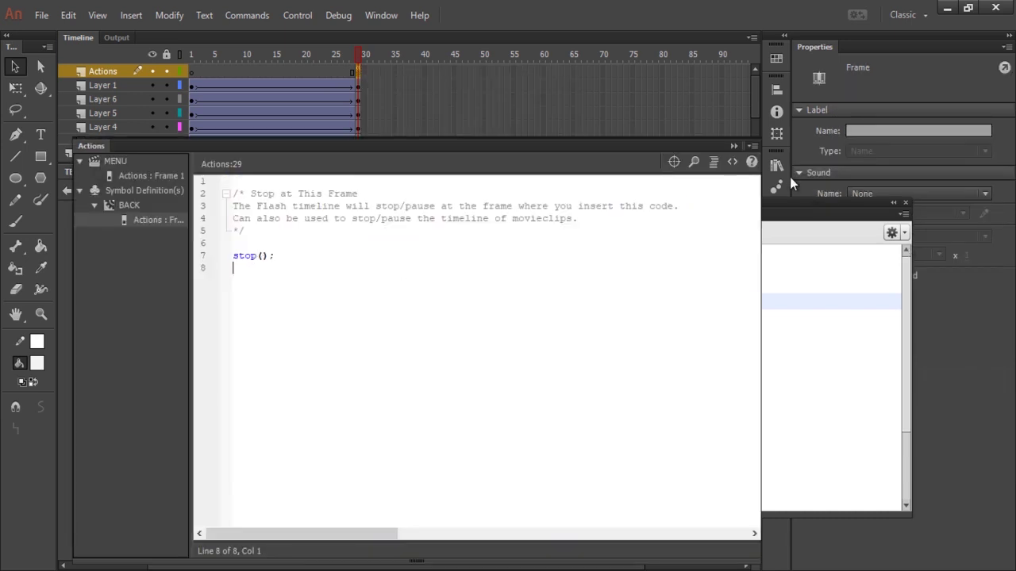
left_click(732, 146)
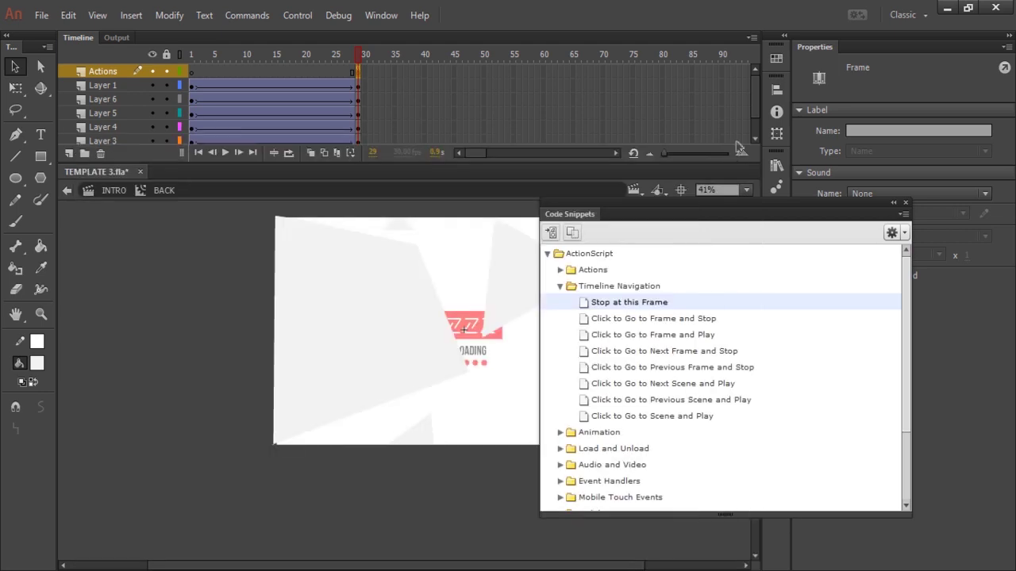
left_click(904, 203)
left_click(734, 358)
key("Return")
double_click(719, 435)
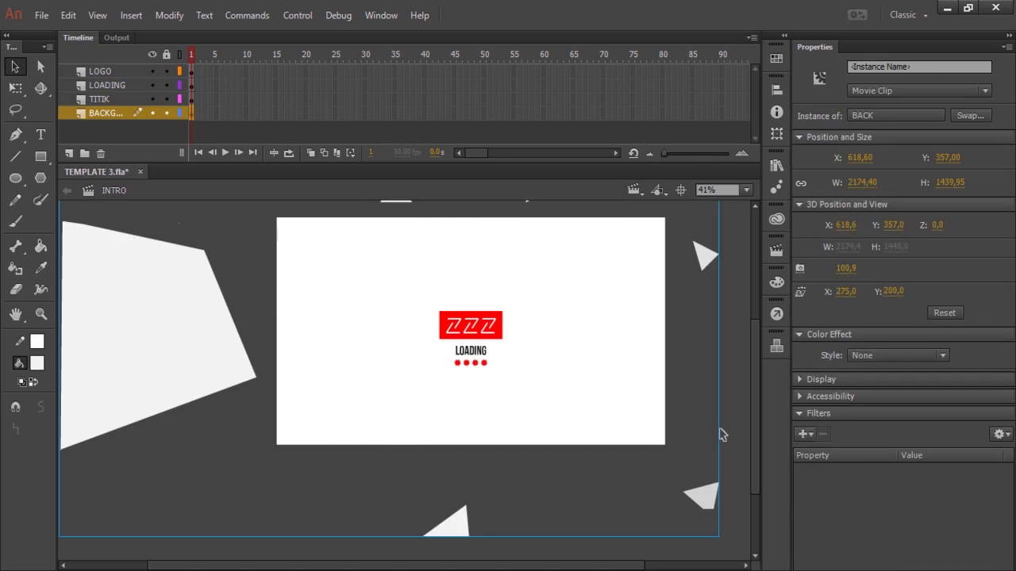
Reopen the BACK clip and insert one frame at frame 28 across all layers so the tweens end at frame 30
double_click(168, 354)
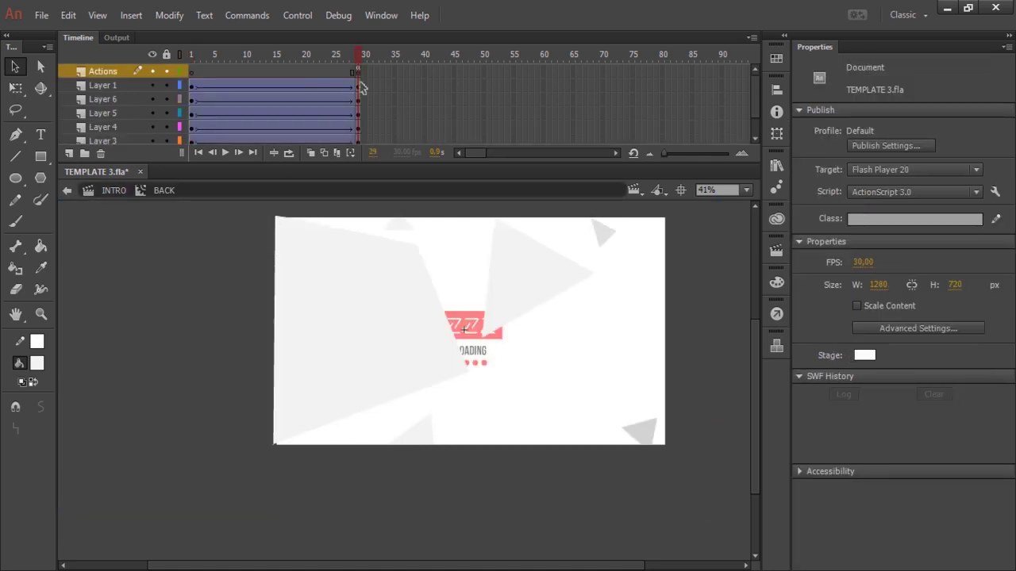
left_click_drag(353, 73, 349, 149)
left_click(351, 127)
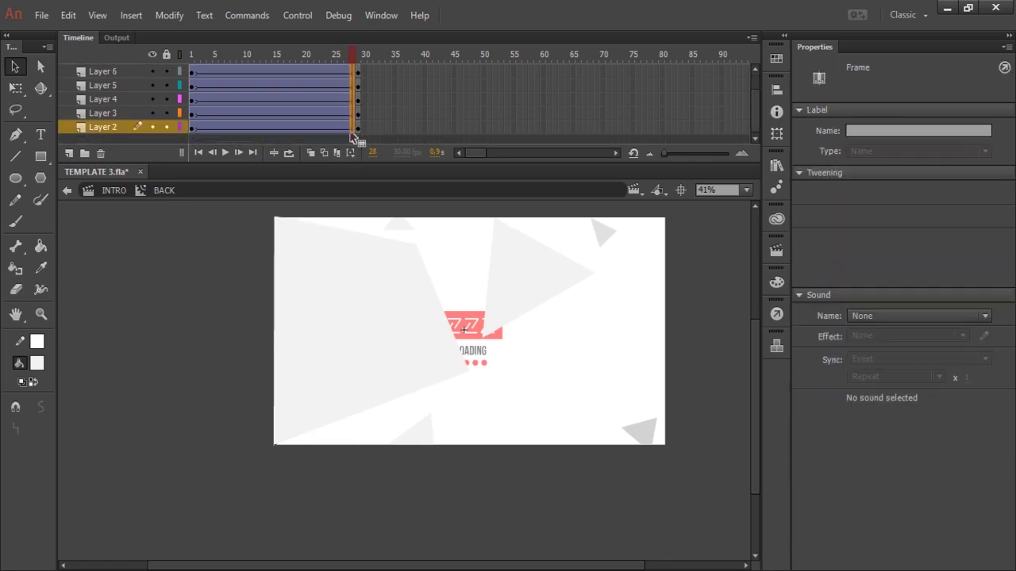
right_click(352, 127)
left_click(400, 210)
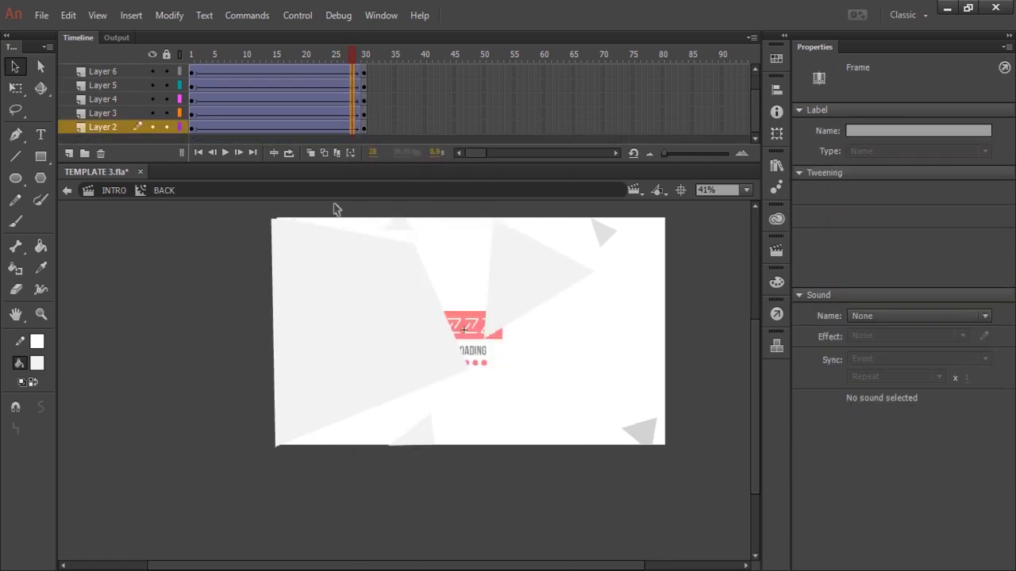
left_click(232, 260)
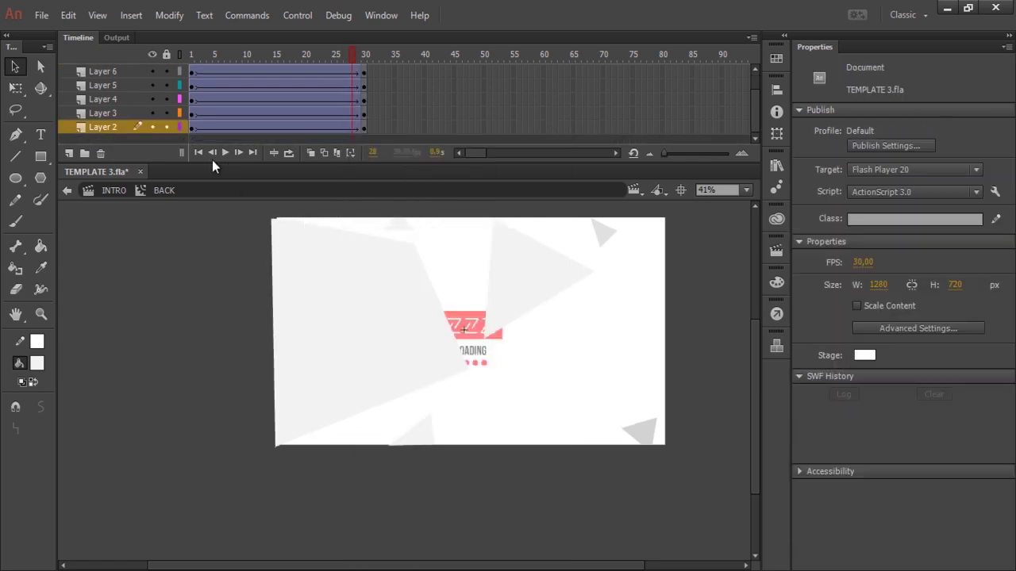
Back in the INTRO scene, lock the background layer and extend it to frame 30 with an inserted frame
left_click(111, 191)
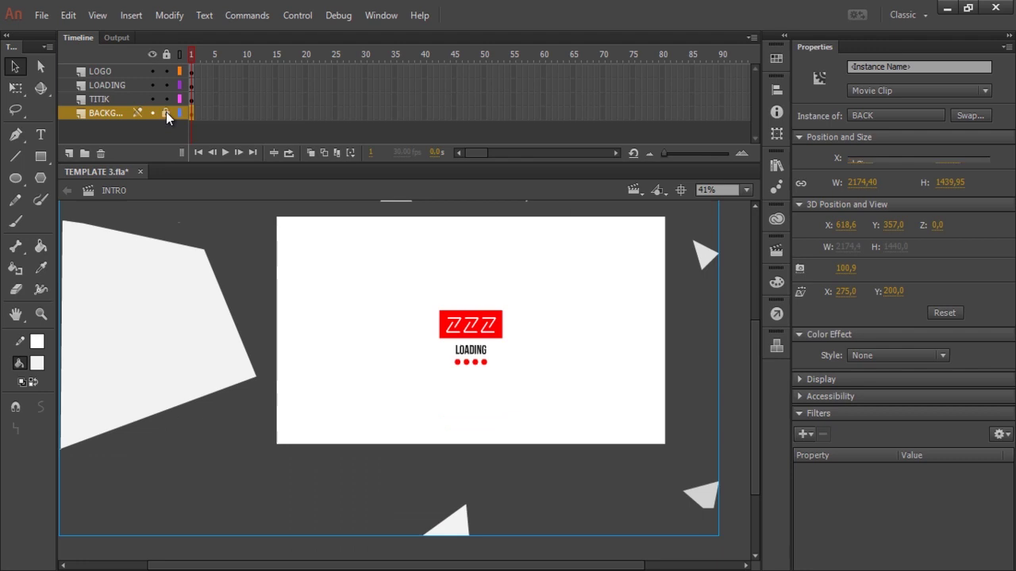
left_click(165, 113)
left_click(184, 318)
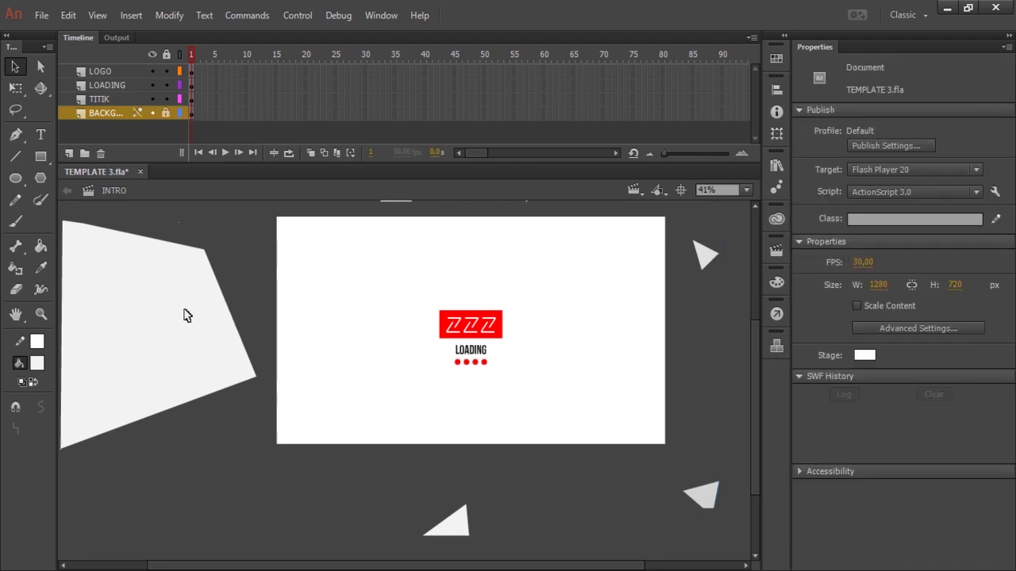
right_click(364, 113)
left_click(422, 194)
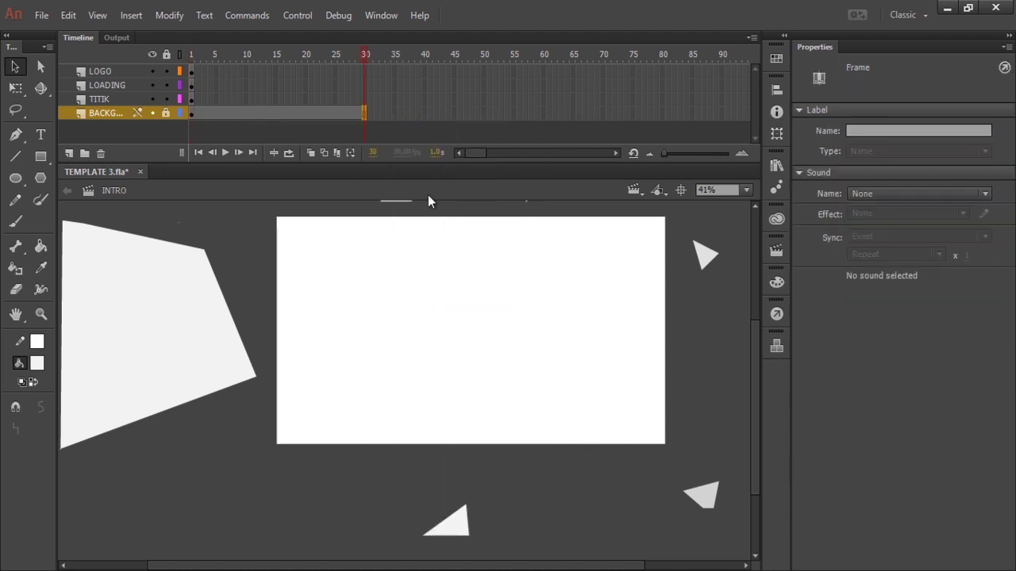
left_click(195, 53)
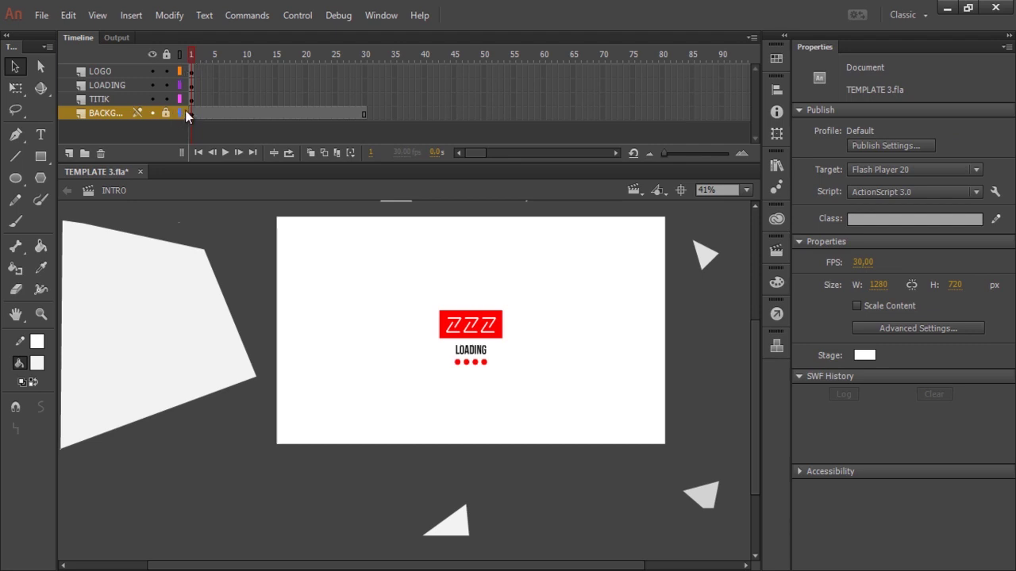
Move the LOGO layer directly above the background layer and shift its first keyframe to frame 30
left_click(114, 70)
left_click_drag(113, 69, 115, 100)
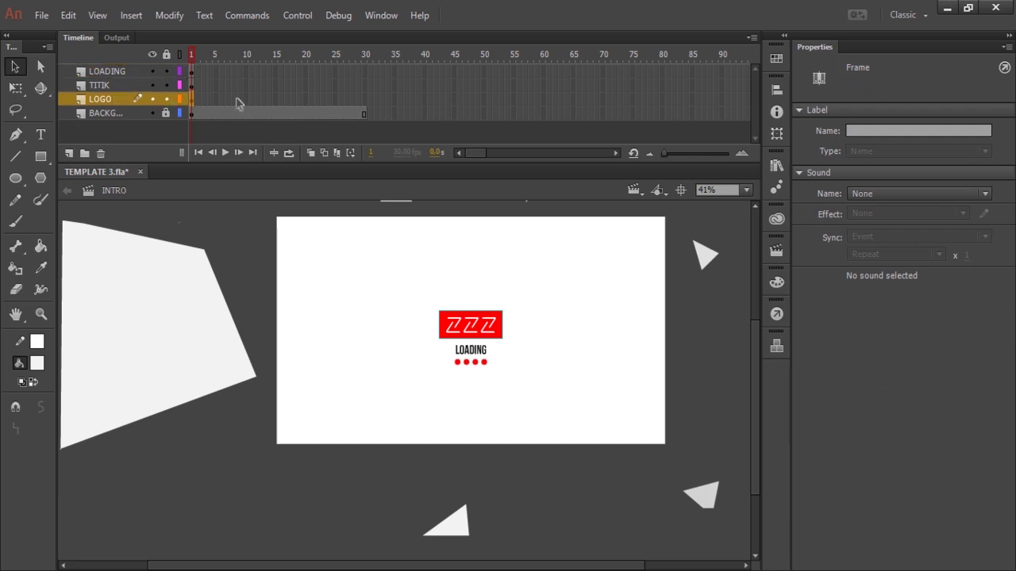
left_click_drag(189, 99, 369, 108)
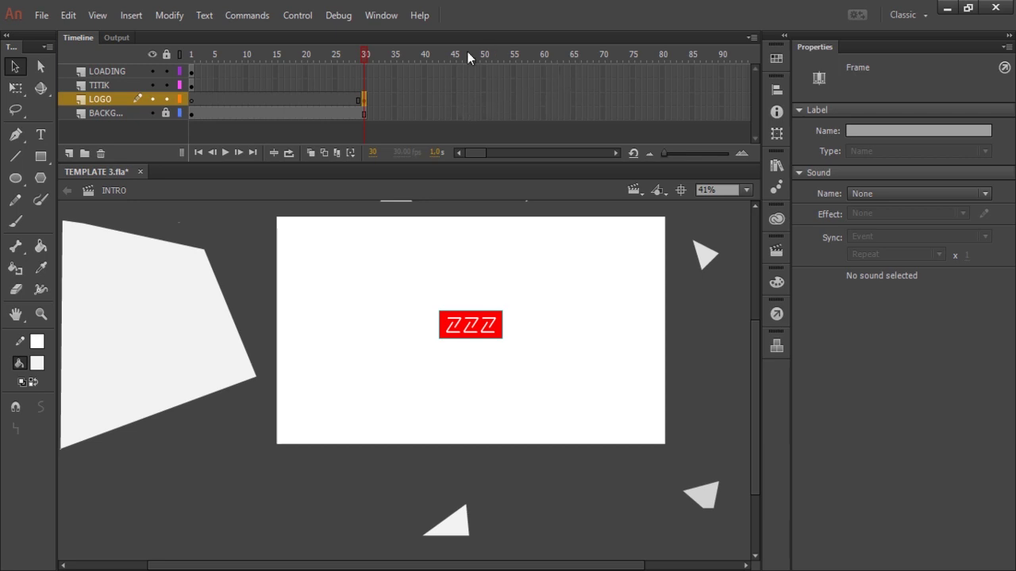
Insert a keyframe at frame 60 of the LOGO layer and create a classic tween between frames 30 and 60
right_click(542, 98)
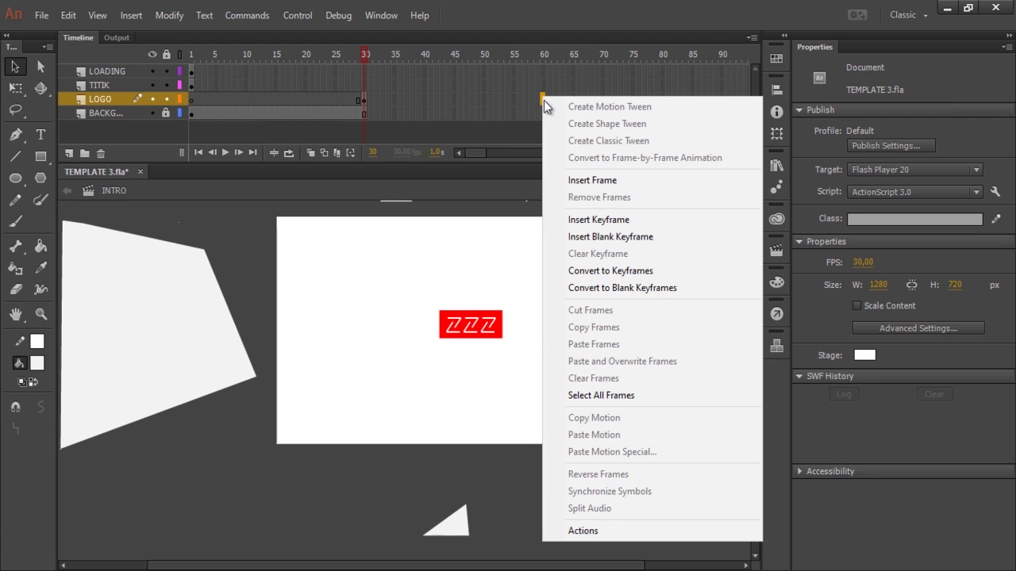
left_click(625, 221)
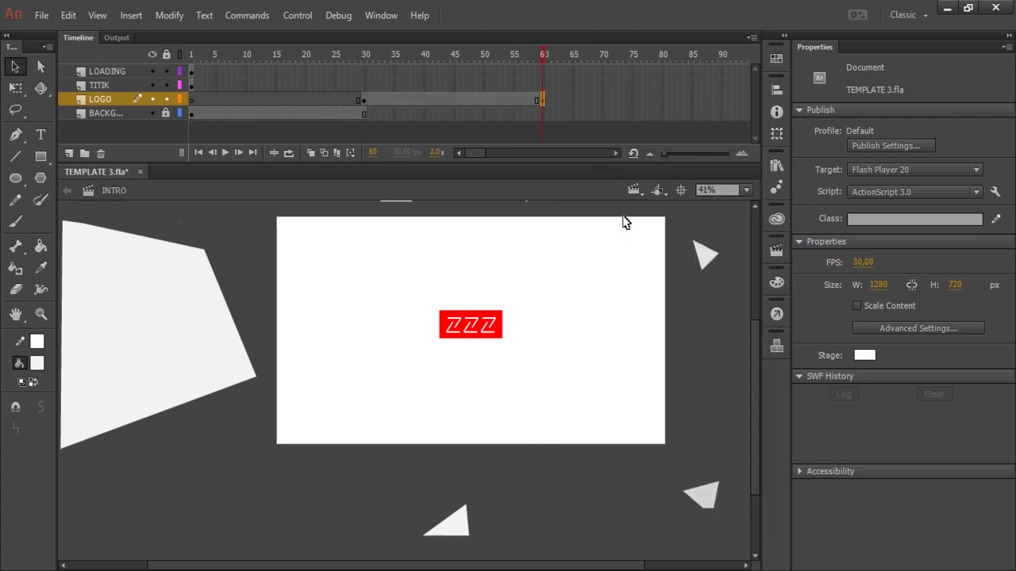
left_click(543, 99)
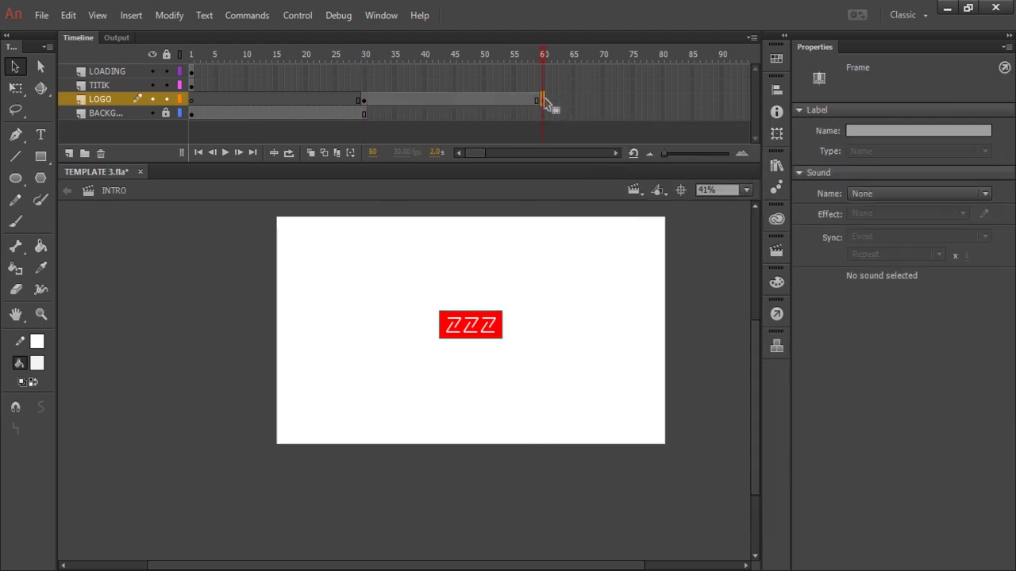
right_click(484, 100)
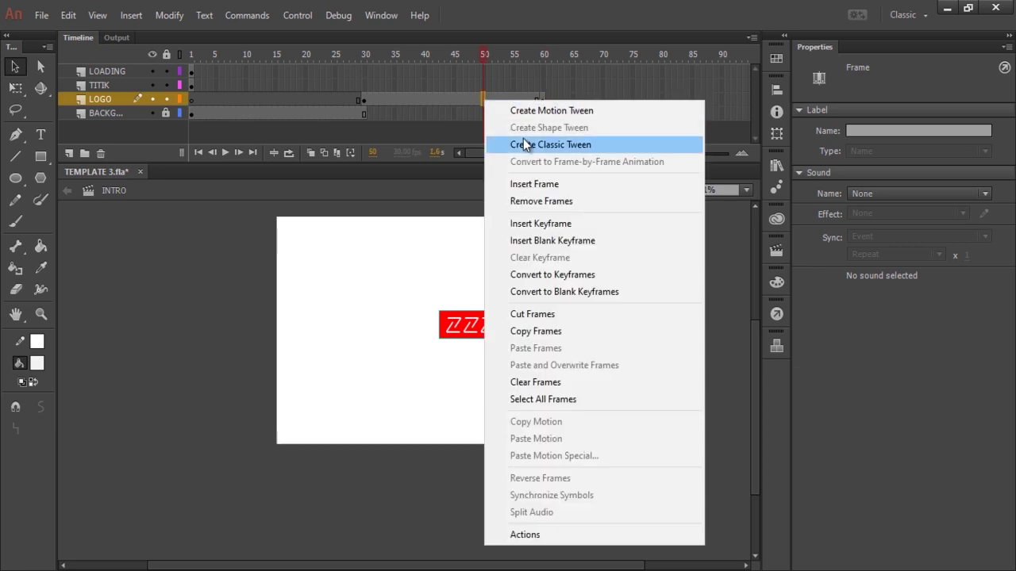
left_click(524, 145)
left_click(472, 100)
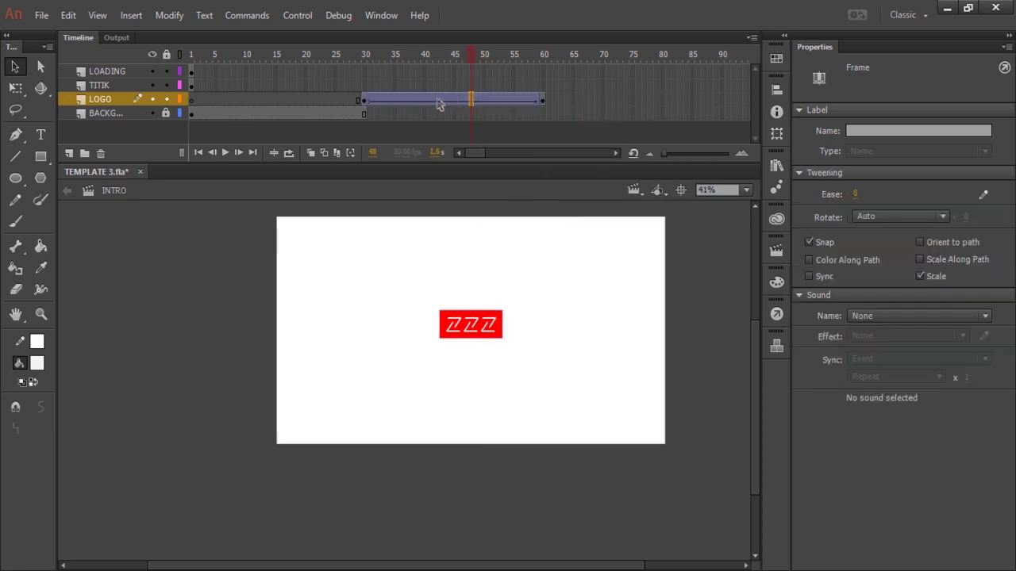
On frame 30, enlarge the logo proportionally about its centre to about 1144 × 491 px with Free Transform
left_click(365, 100)
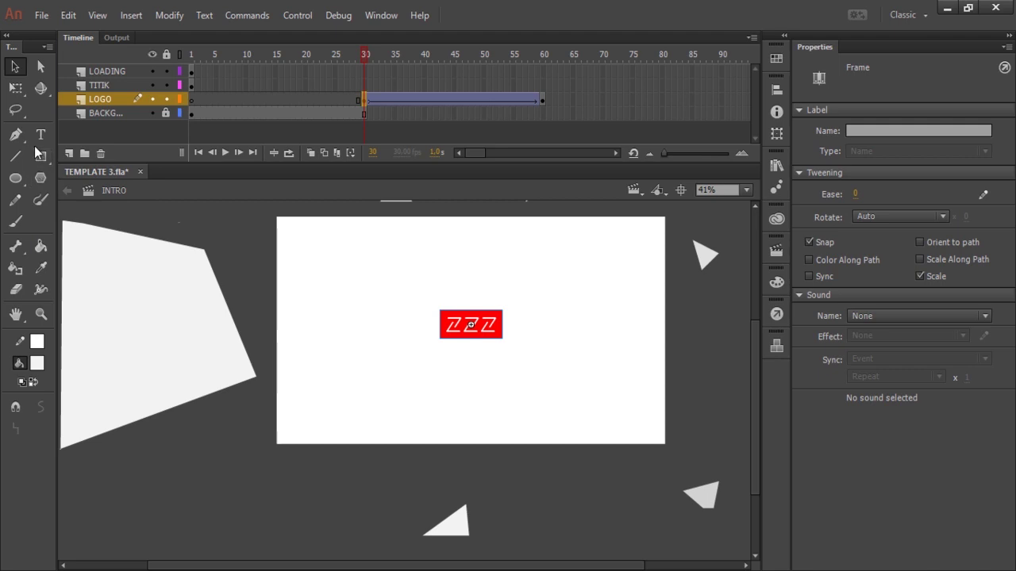
left_click(16, 88)
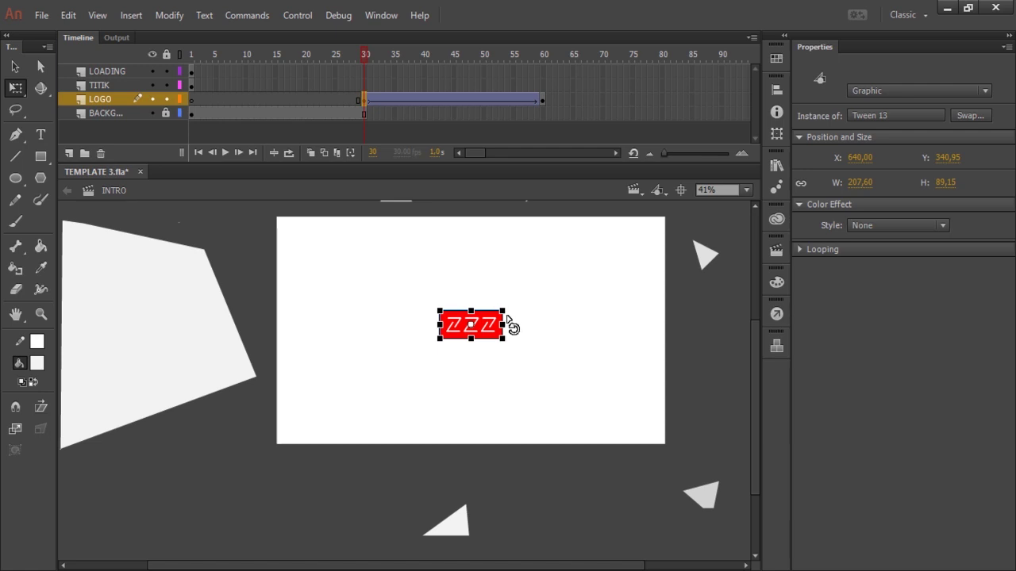
left_click_drag(502, 310, 734, 249)
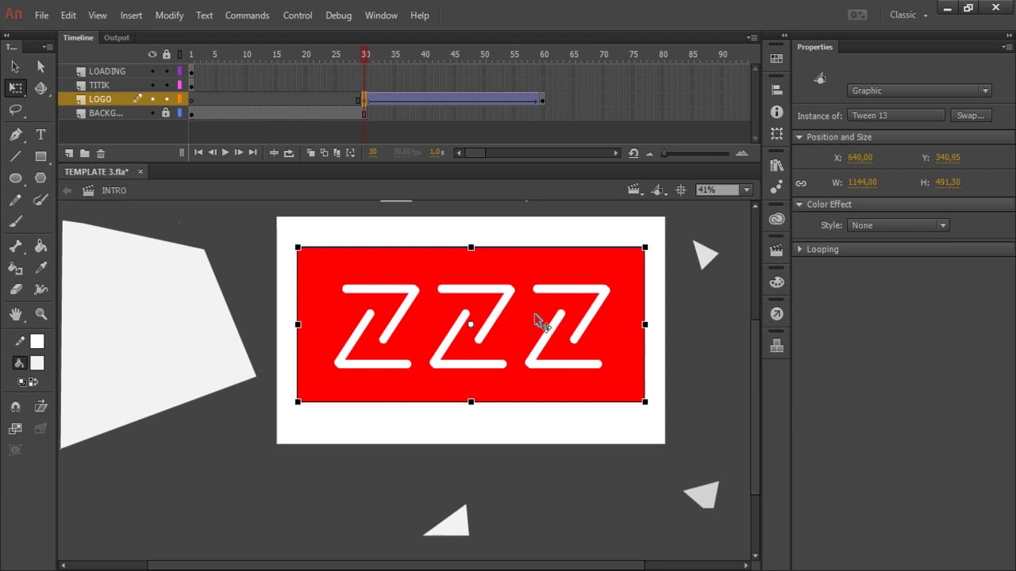
Set the enlarged logo's Alpha to 0% at frame 30 of the LOGO layer
left_click(366, 101)
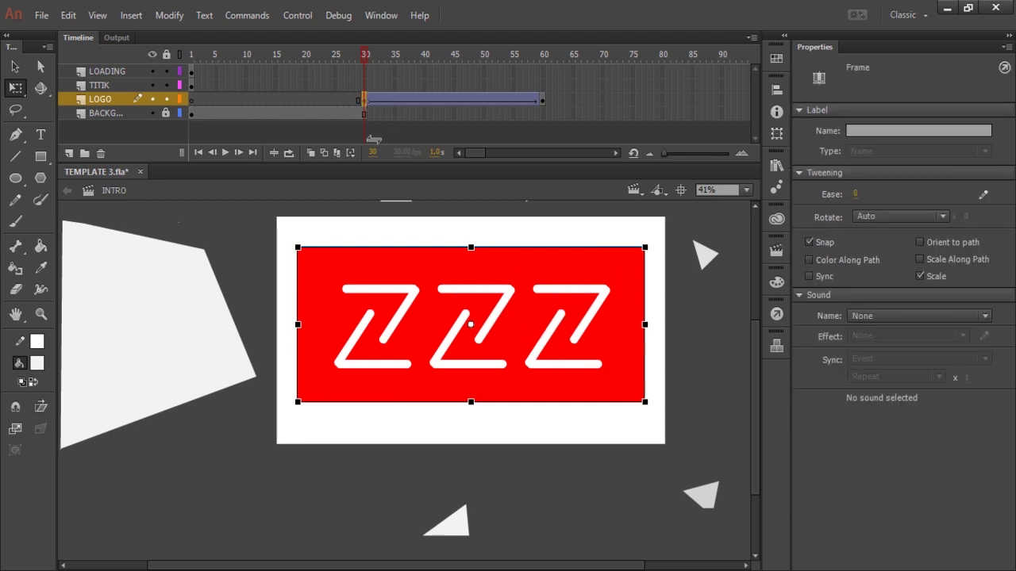
left_click(500, 366)
left_click(884, 228)
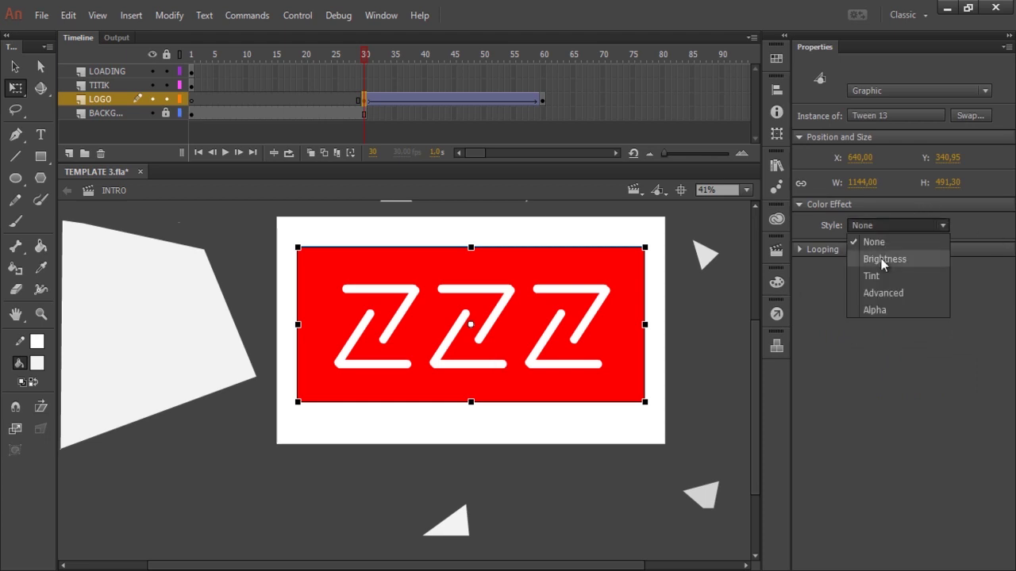
left_click(884, 308)
left_click_drag(863, 248, 788, 253)
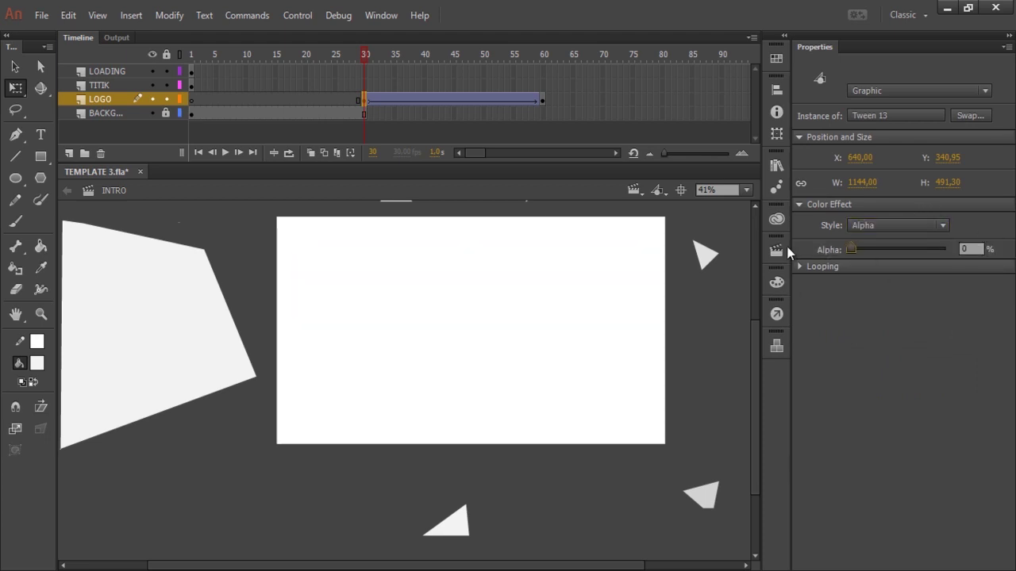
left_click(735, 230)
Extend the background layer to frame 60 with an inserted frame
left_click_drag(370, 55, 557, 59)
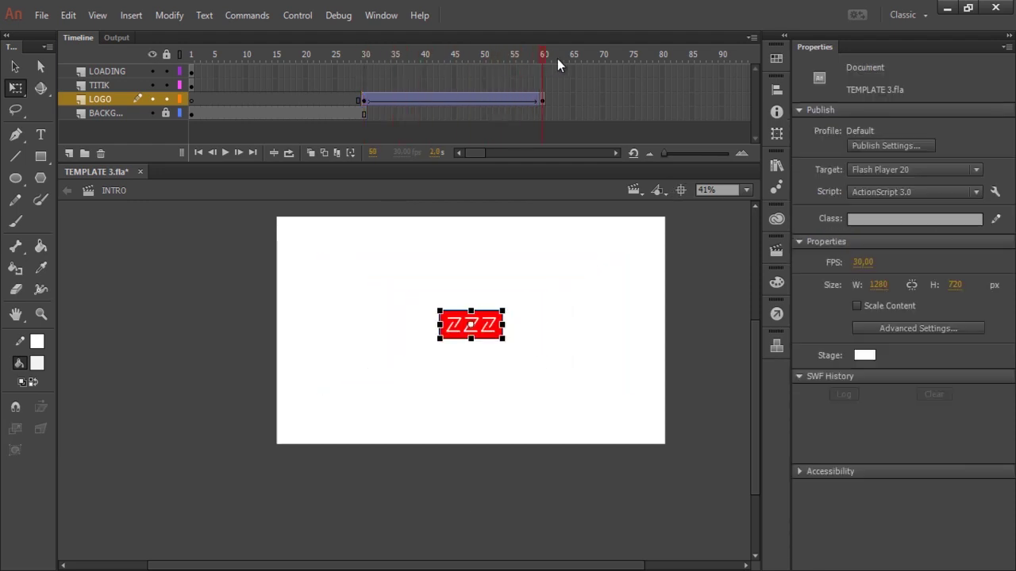
right_click(544, 113)
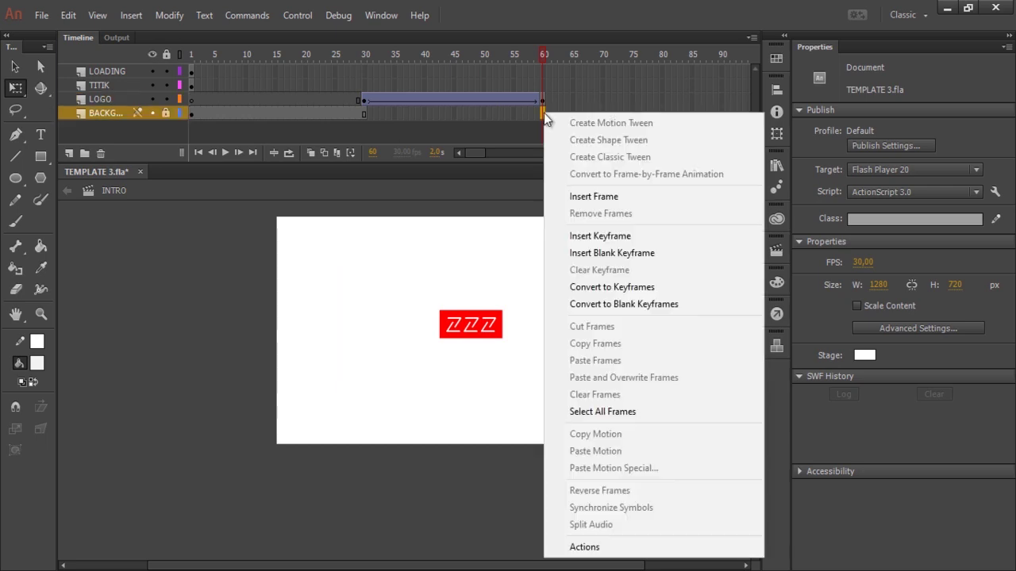
left_click(635, 197)
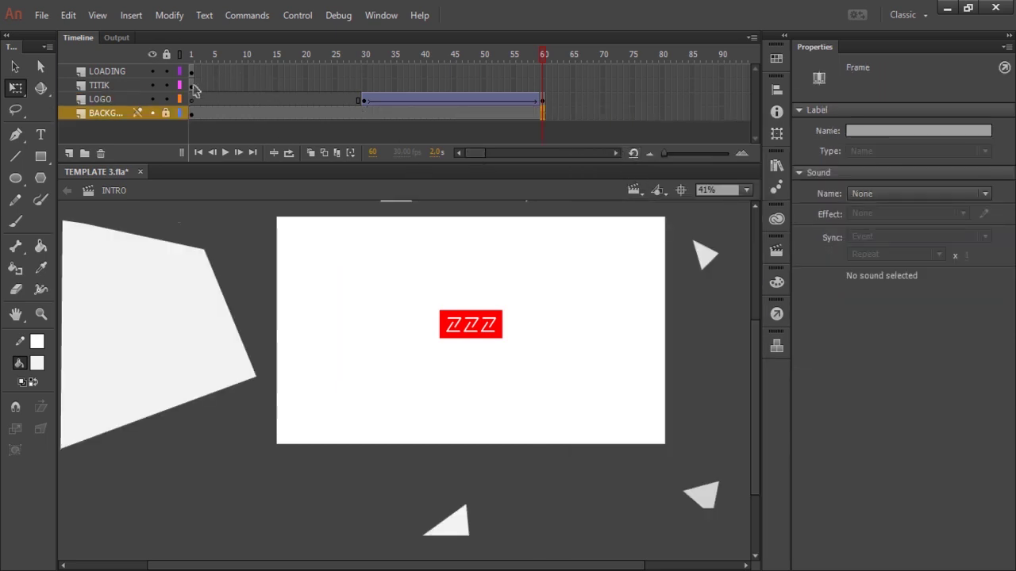
Shift the LOADING layer's first keyframe to frame 60
left_click(193, 86)
left_click(193, 71)
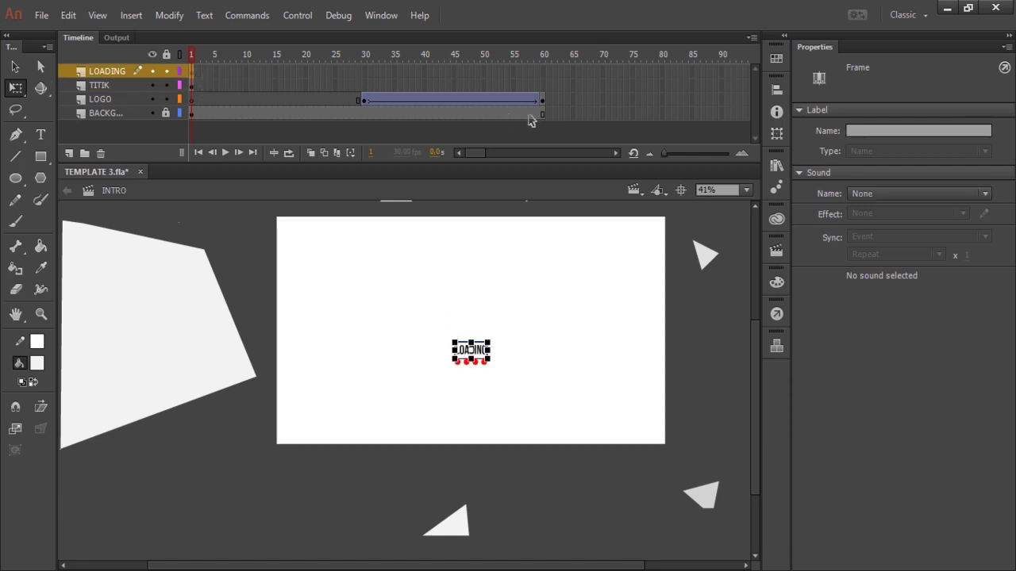
left_click_drag(192, 71, 458, 74)
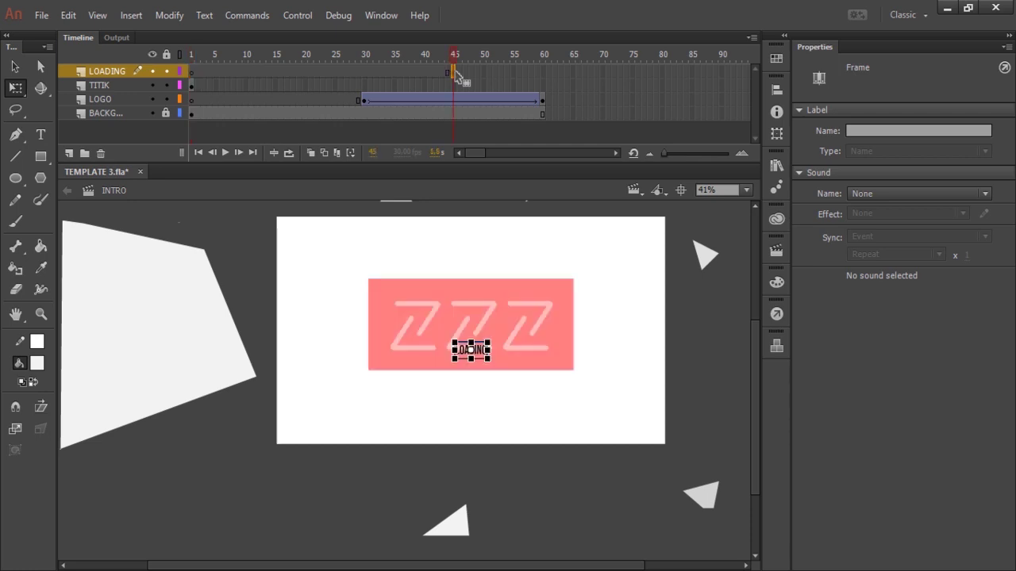
left_click_drag(457, 73, 542, 73)
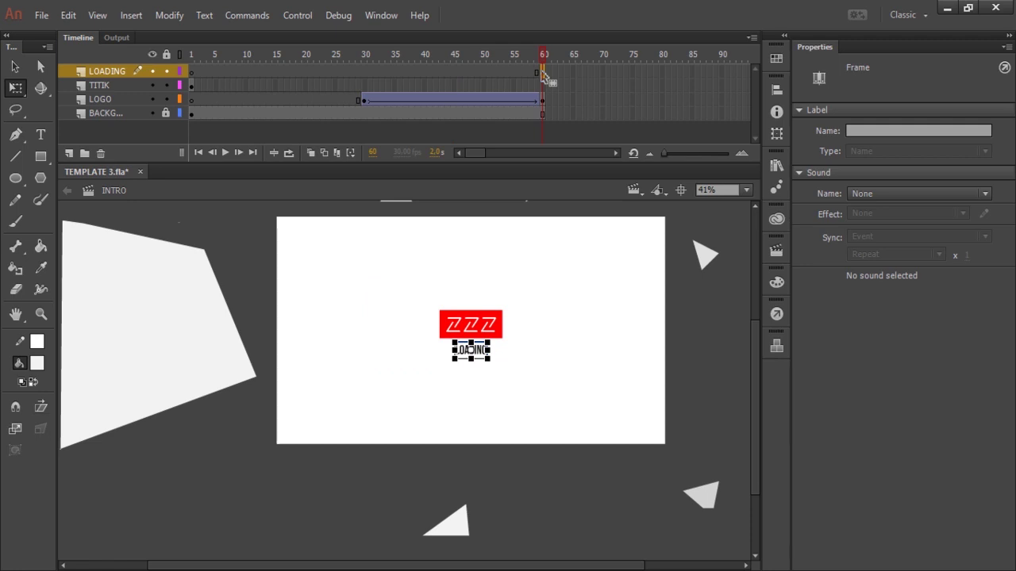
Insert a keyframe at frame 75 of the LOADING layer and create a classic tween between frames 60 and 75
left_click(635, 73)
right_click(635, 72)
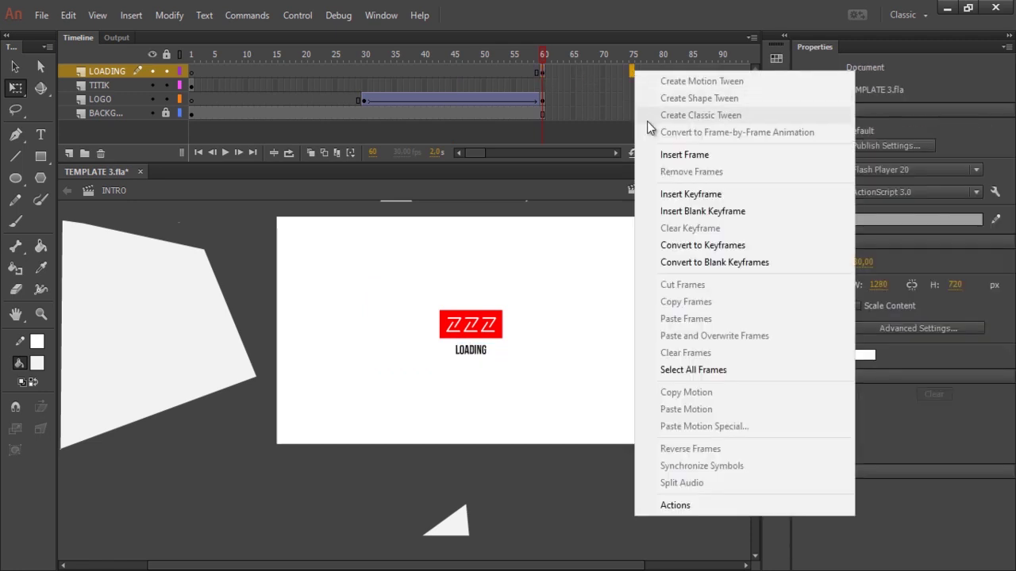
left_click(696, 199)
right_click(591, 71)
left_click(648, 112)
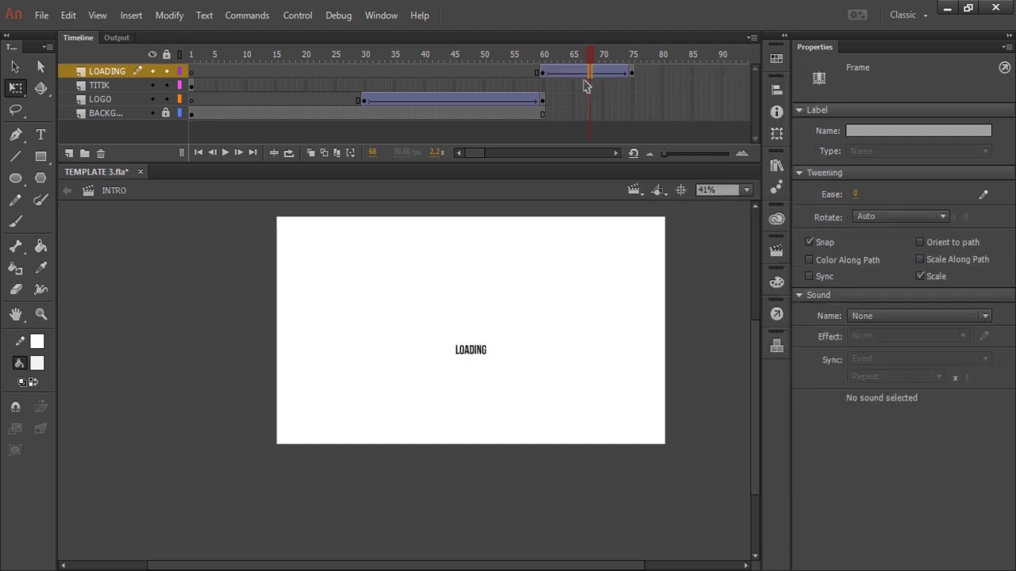
At frame 60, make the LOADING text fully transparent with the Alpha colour style and scrub to frame 75 to preview the fade-in
left_click(544, 72)
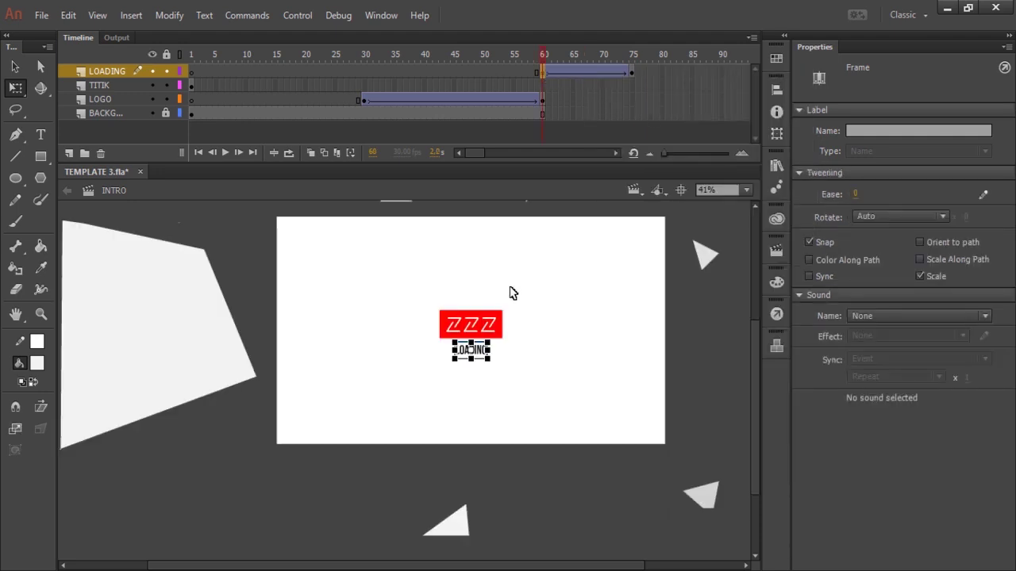
left_click(476, 351)
left_click(917, 225)
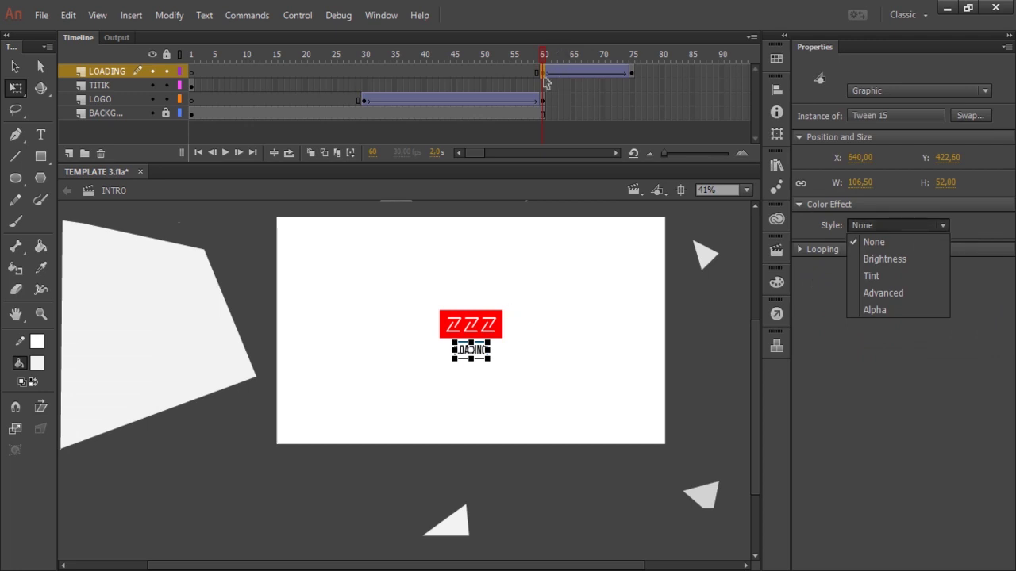
left_click(474, 358)
left_click(897, 225)
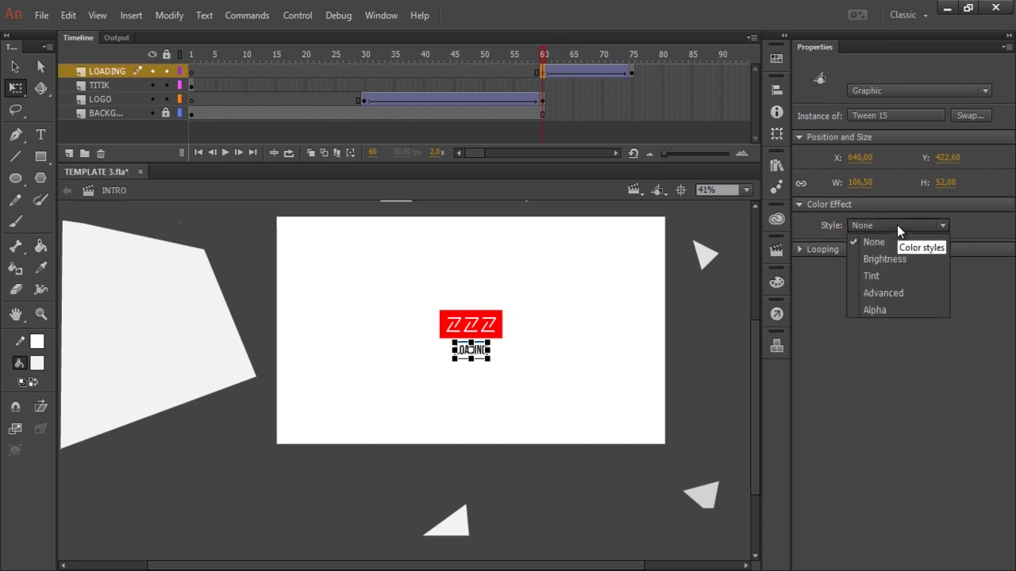
left_click(894, 306)
left_click_drag(855, 252, 805, 248)
left_click_drag(544, 54, 634, 52)
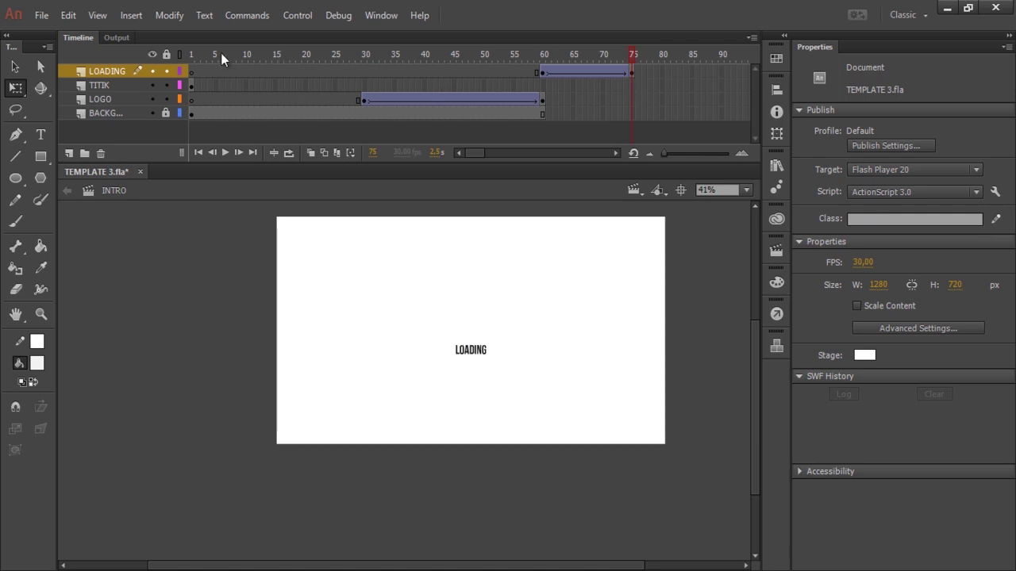
Convert the group of red dots on the TITIK layer into a movie clip symbol called TITIK
left_click(192, 85)
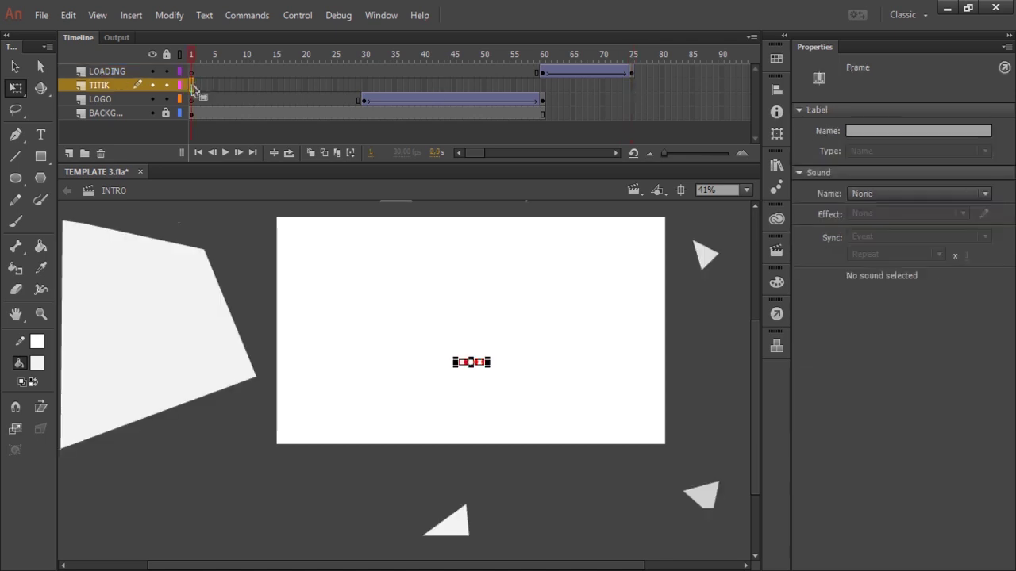
left_click(501, 345)
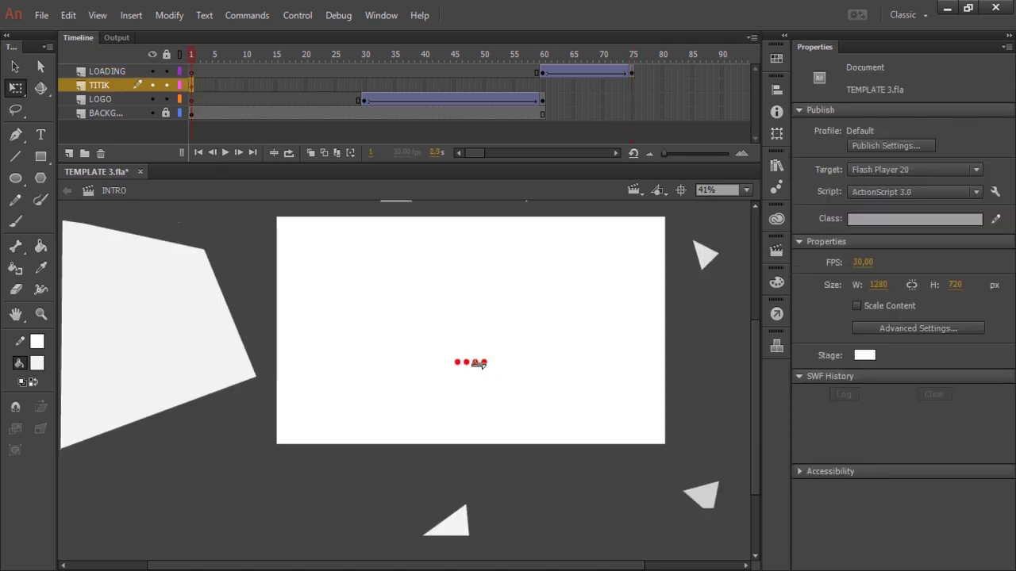
left_click(476, 363)
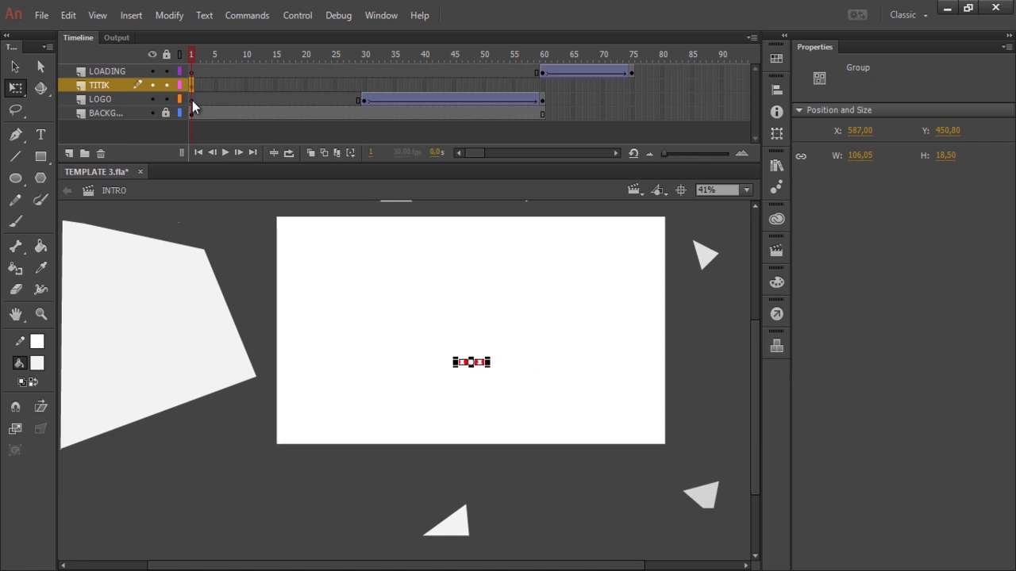
right_click(484, 362)
left_click(446, 401)
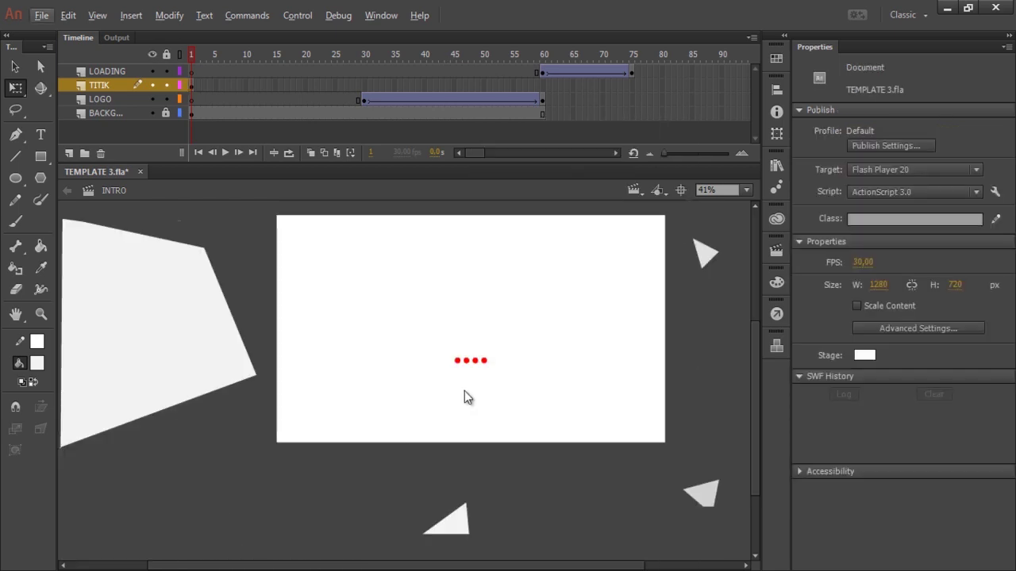
key("ctrl+1")
right_click(520, 322)
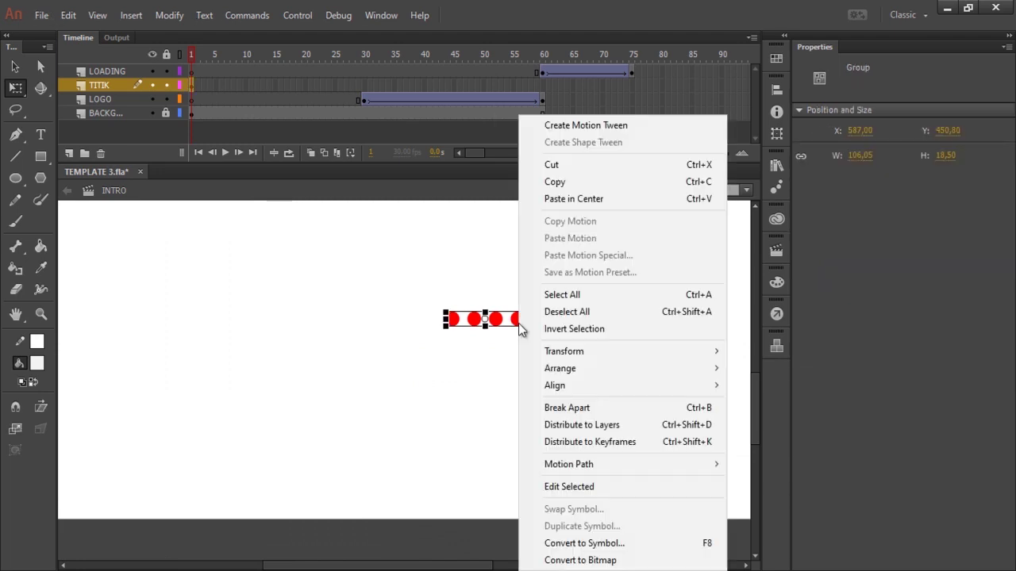
left_click(635, 543)
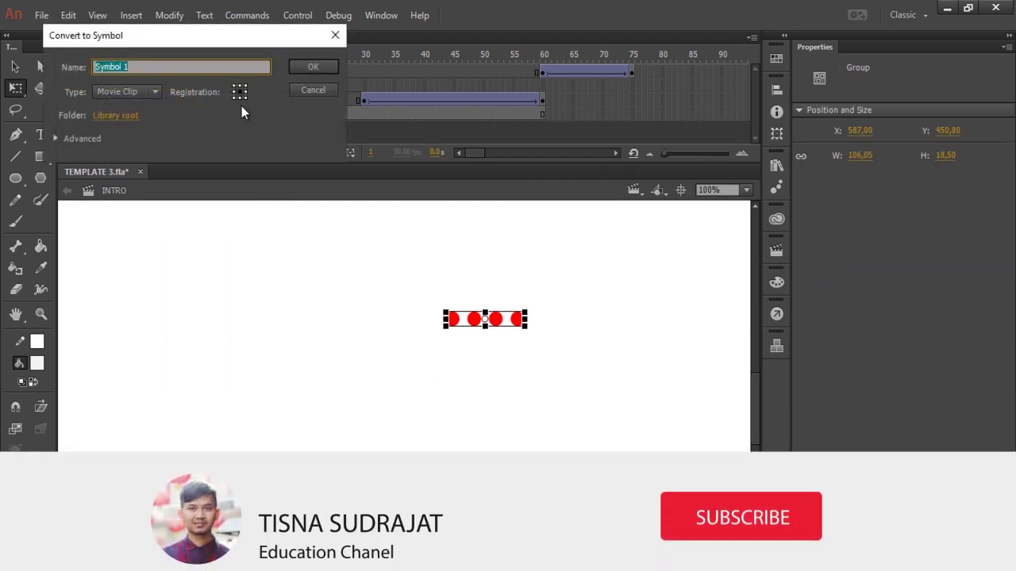
type("TI")
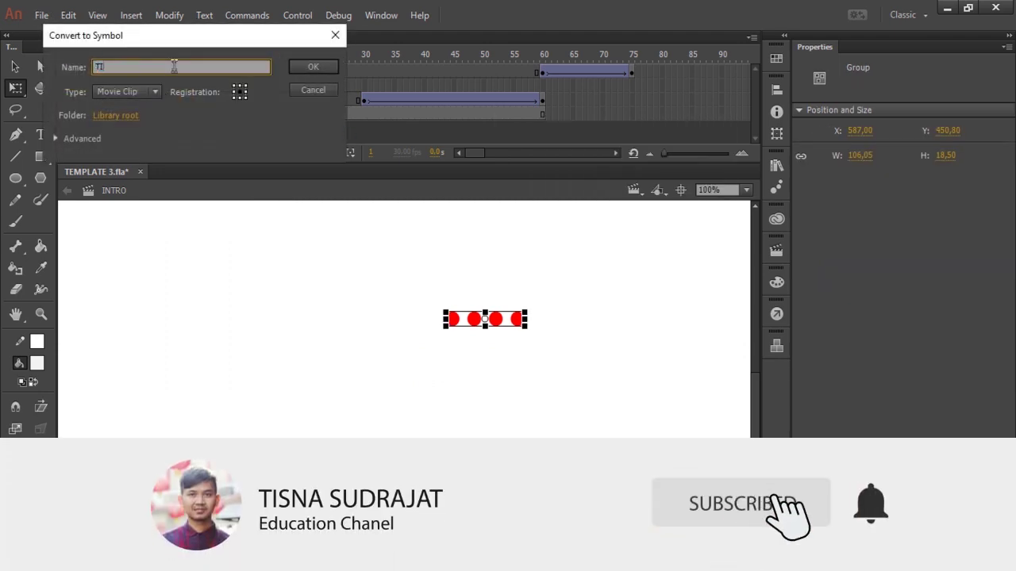
type("TIK")
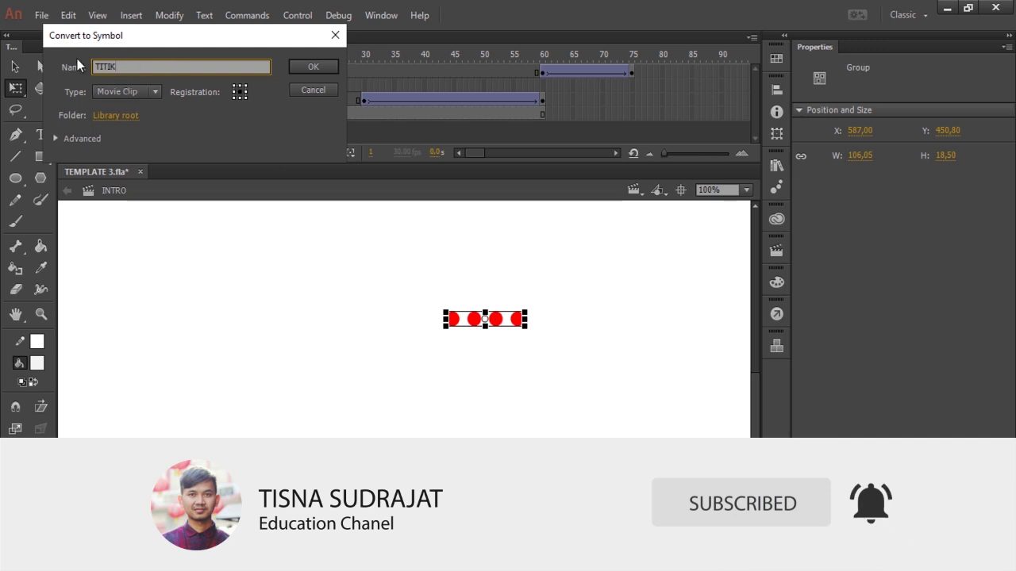
left_click(305, 67)
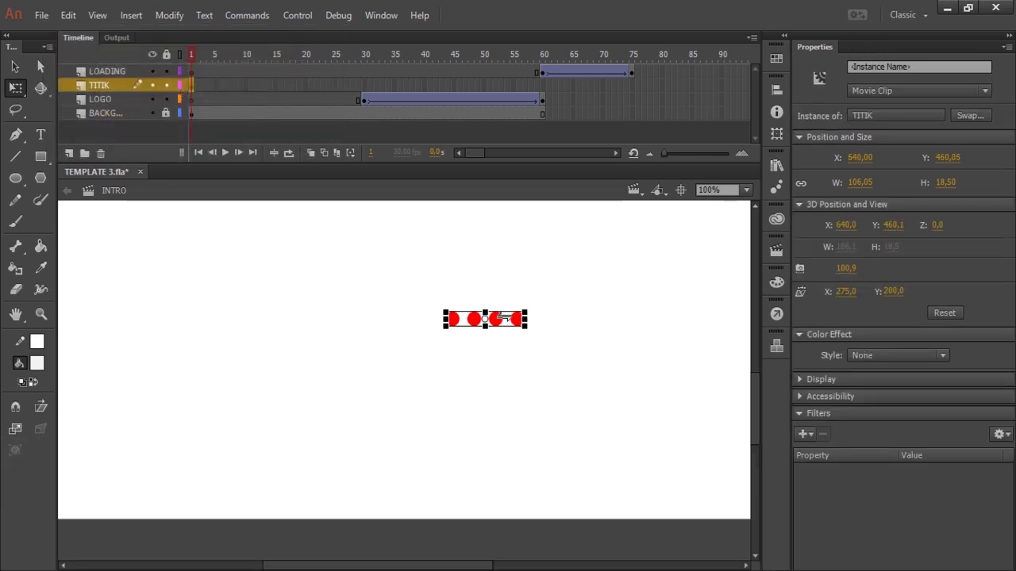
Open the TITIK movie clip for editing and break apart its group of dots
double_click(498, 317)
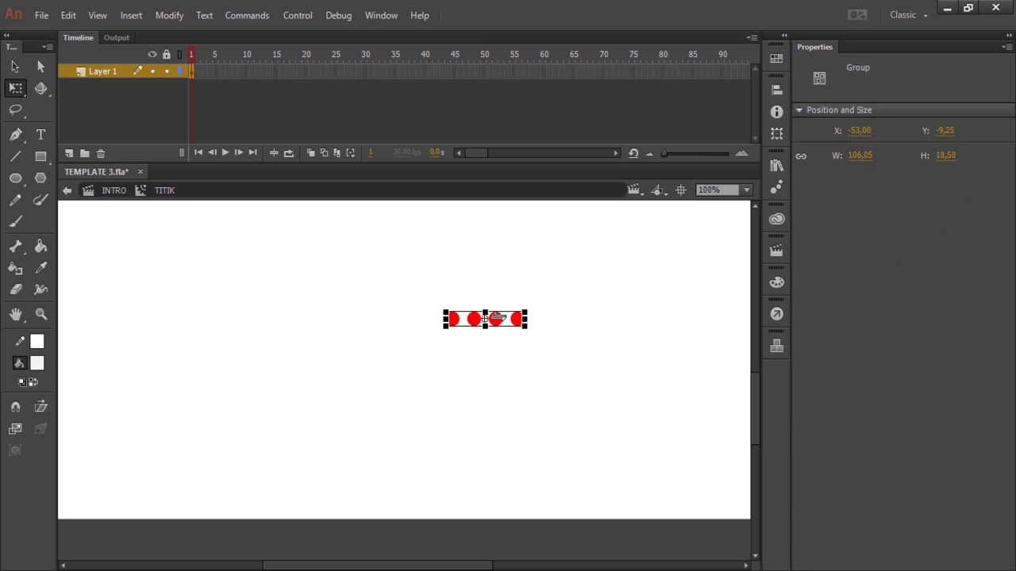
left_click(427, 279)
left_click(521, 321)
right_click(500, 319)
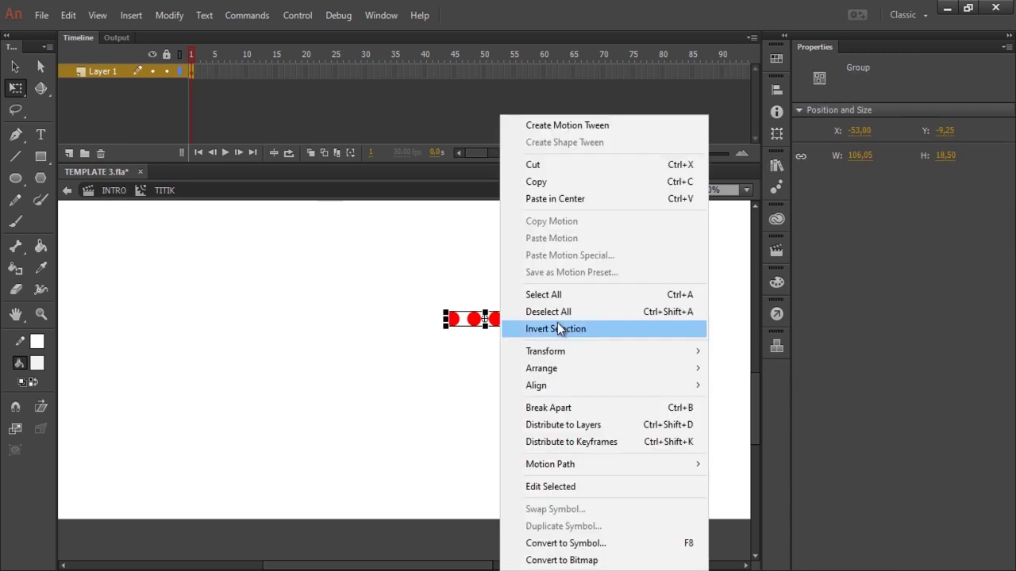
left_click(594, 409)
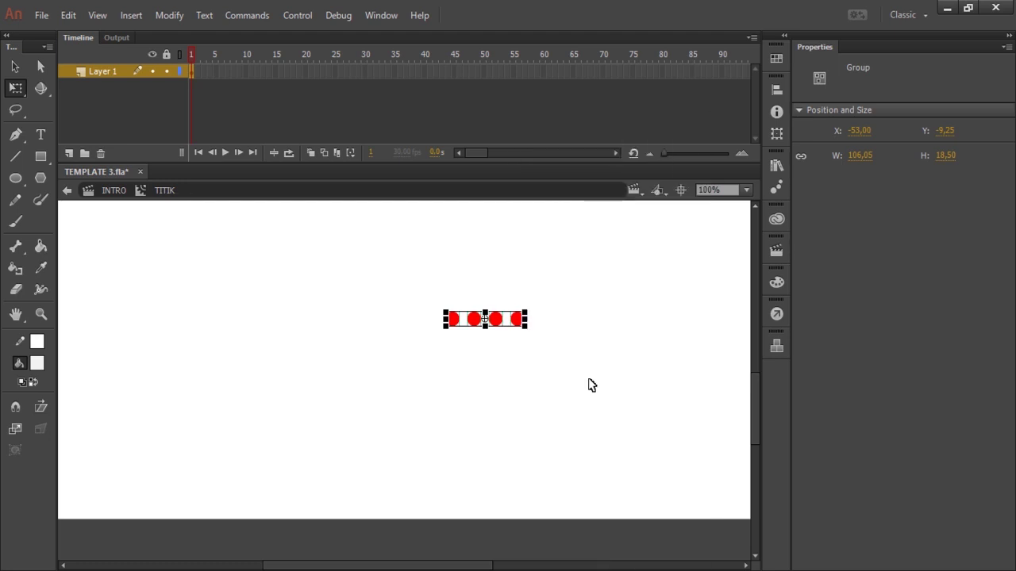
Select the three rightmost dots and distribute them to separate layers
left_click(553, 359)
left_click_drag(585, 346, 466, 294)
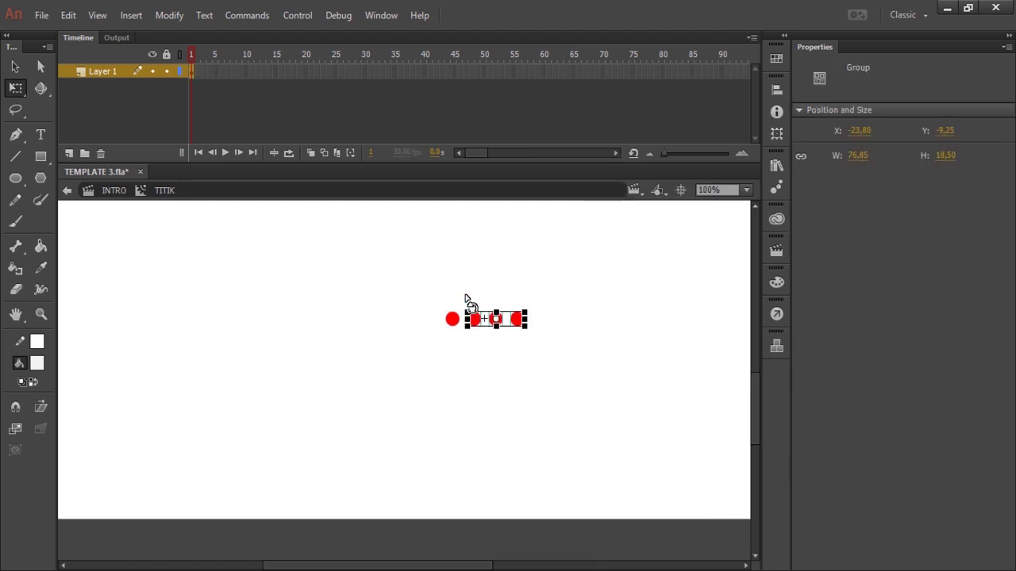
right_click(516, 326)
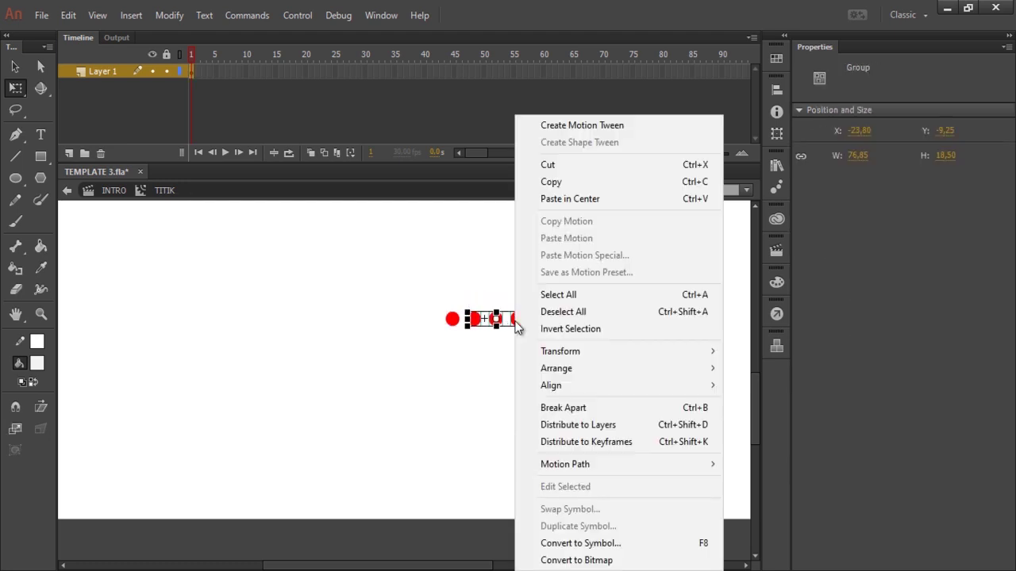
left_click(616, 425)
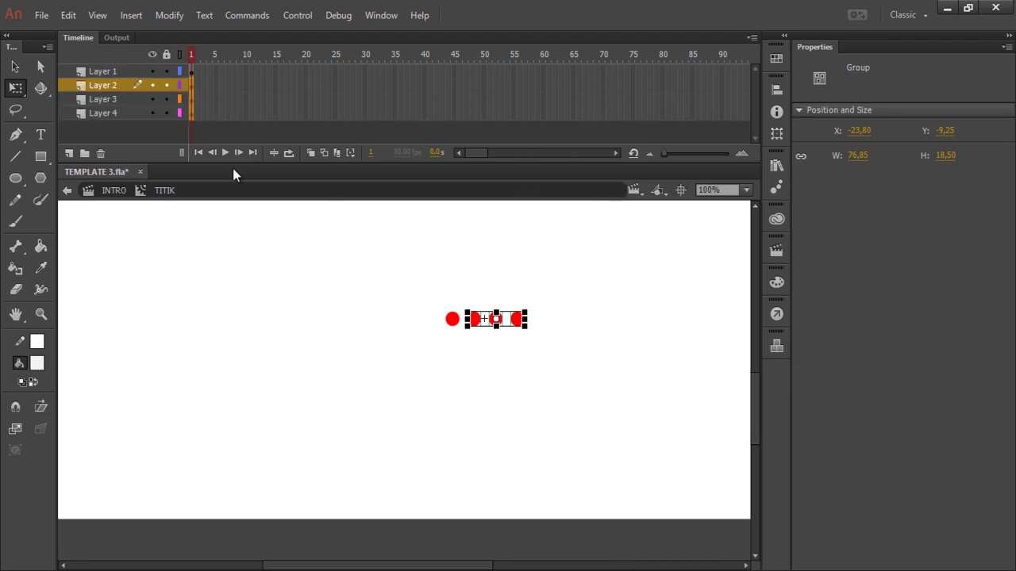
Check which dot sits on each of the four layers in the TITIK clip
left_click(115, 73)
left_click(114, 87)
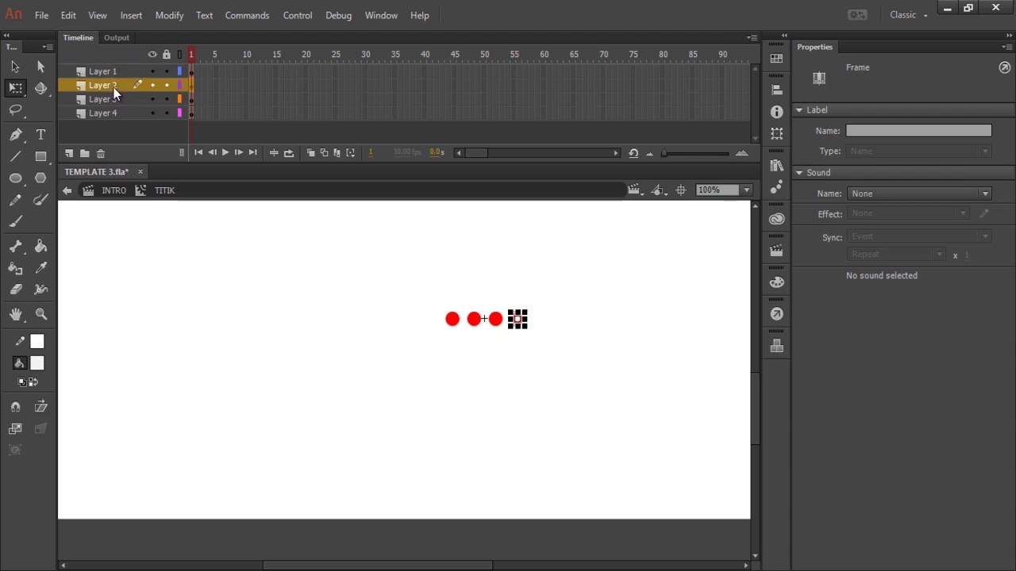
left_click(114, 99)
left_click(114, 112)
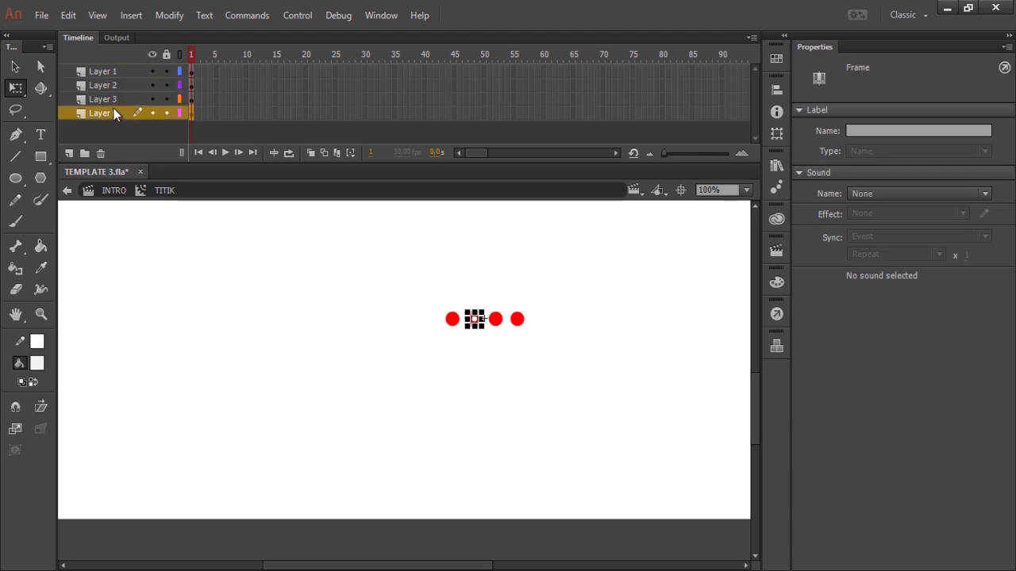
left_click(331, 321)
left_click(117, 99)
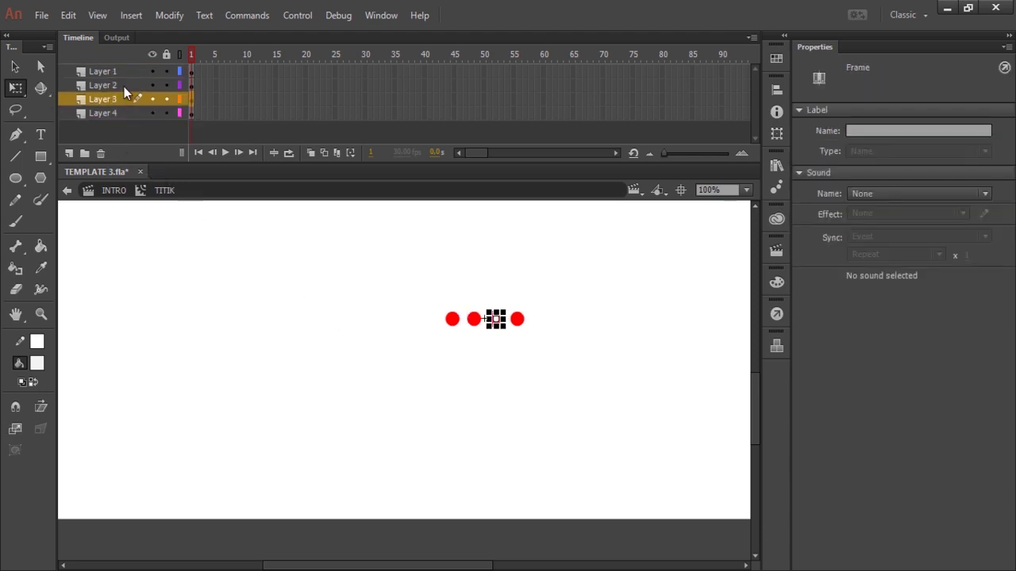
left_click(124, 85)
Rename the four dot layers 1, 2, 3 and 4 to match their dots' order from left to right
left_click(119, 72)
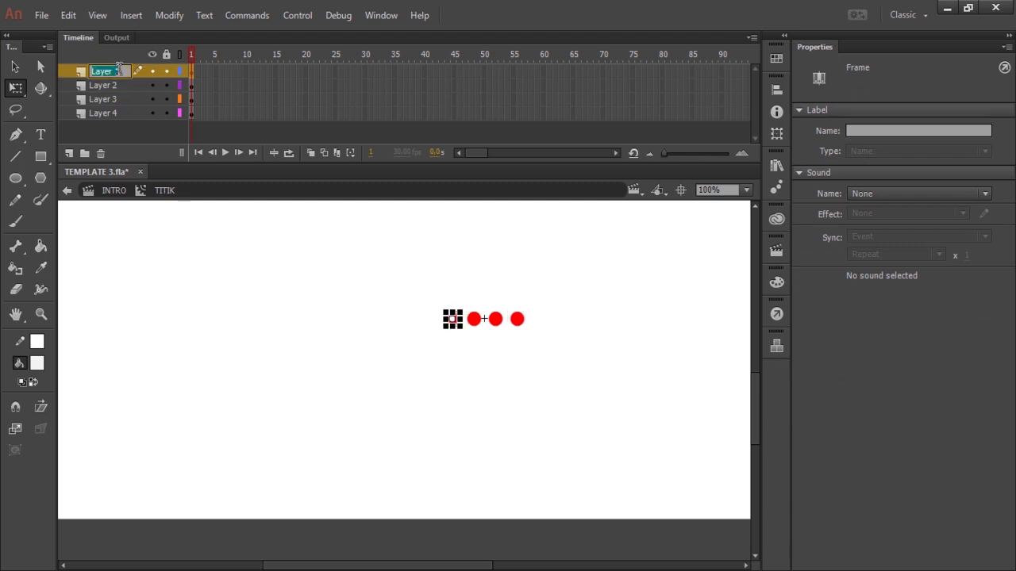
type("1")
left_click(111, 85)
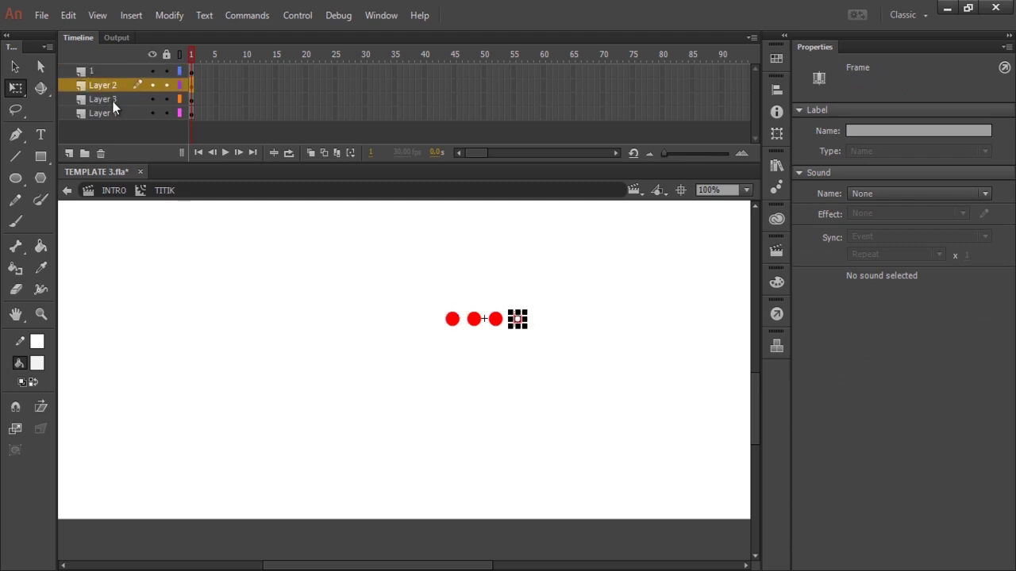
left_click(113, 99)
left_click(113, 112)
double_click(115, 113)
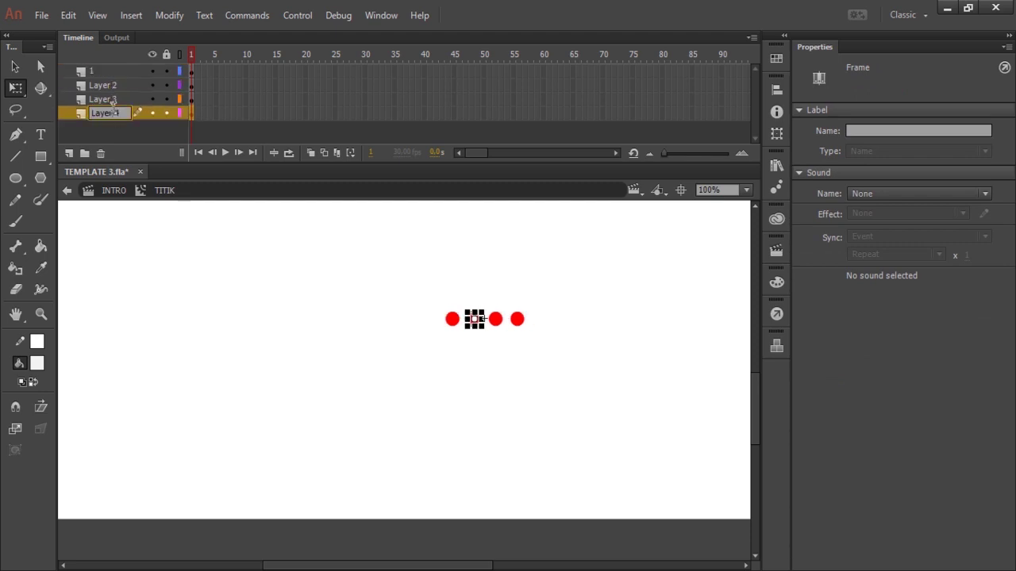
type("2")
left_click(104, 99)
type("3")
left_click(117, 88)
type("4")
Reorder the renamed layers so they run 1, 2, 3, 4 from top to bottom
left_click(123, 112)
left_click_drag(104, 111, 107, 92)
left_click(125, 123)
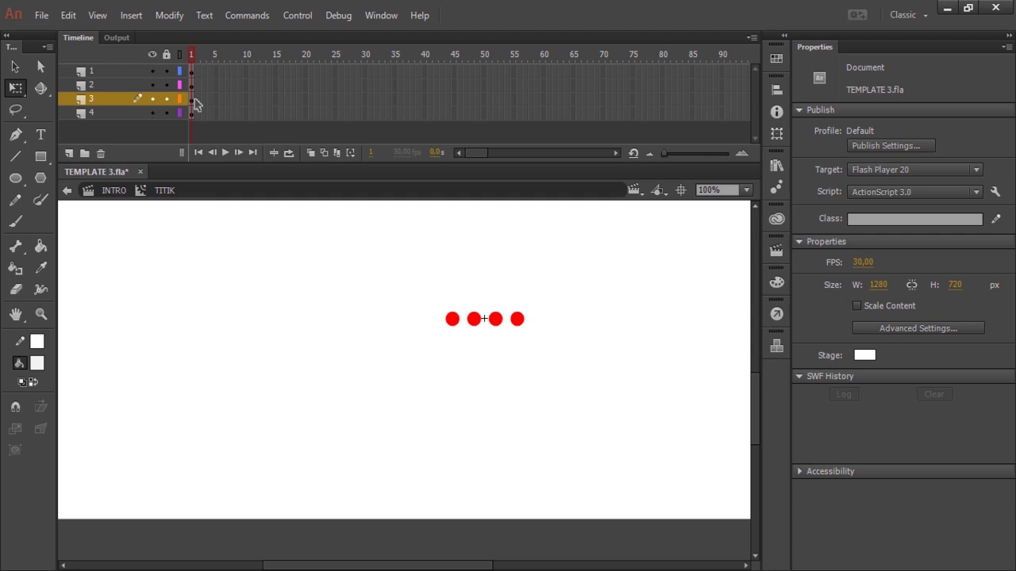
Delete layer 4 together with its rightmost dot
left_click(106, 115)
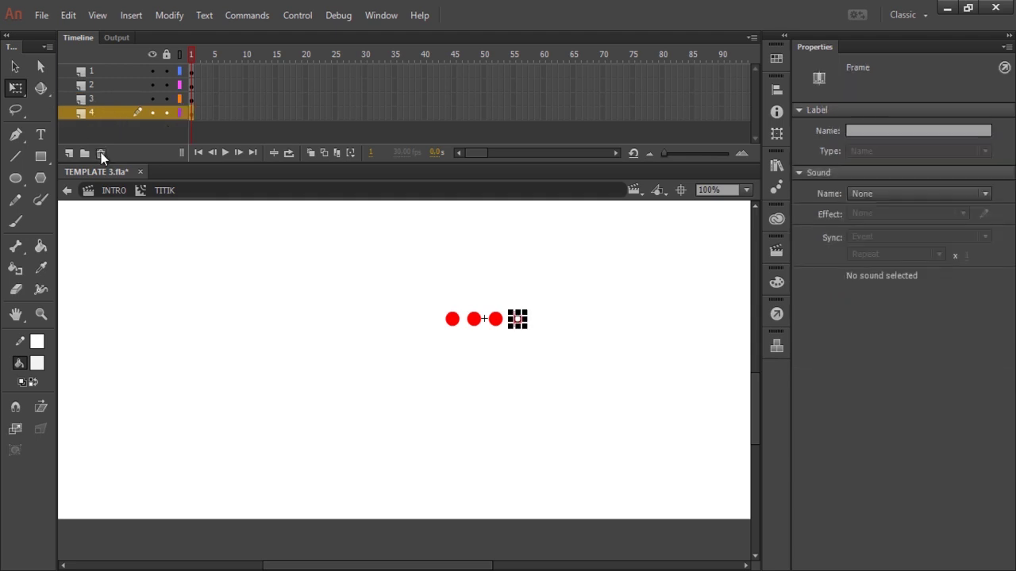
left_click(100, 153)
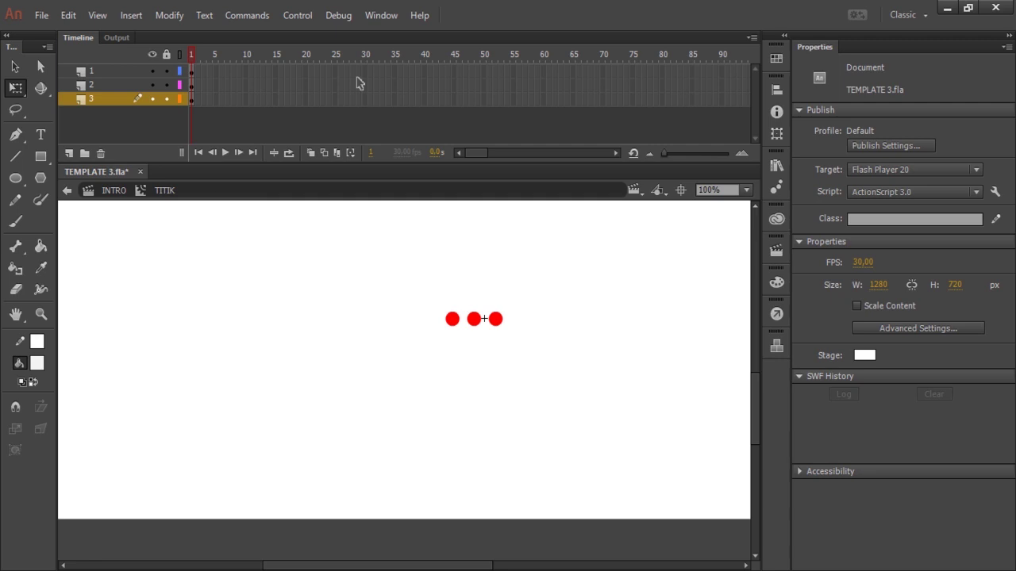
left_click(453, 317)
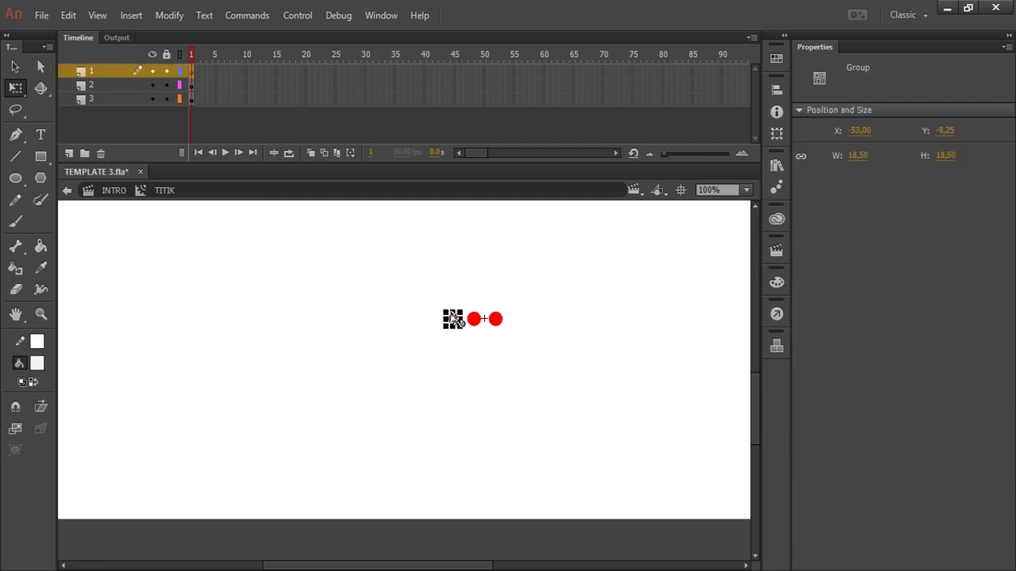
left_click(370, 230)
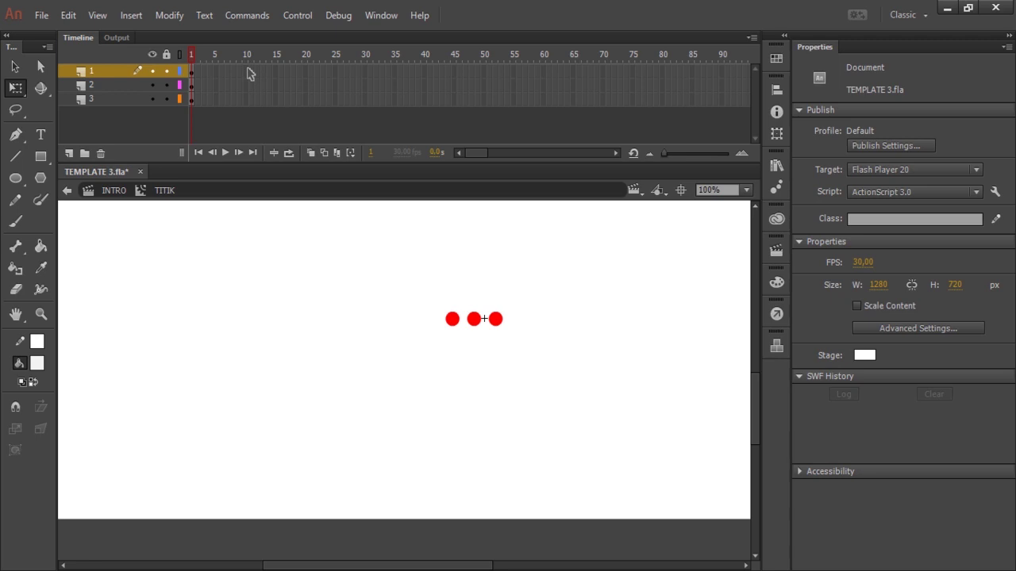
Insert keyframes at frames 15 and 30 on all three dot layers
left_click_drag(276, 92, 277, 95)
right_click(277, 95)
left_click(357, 224)
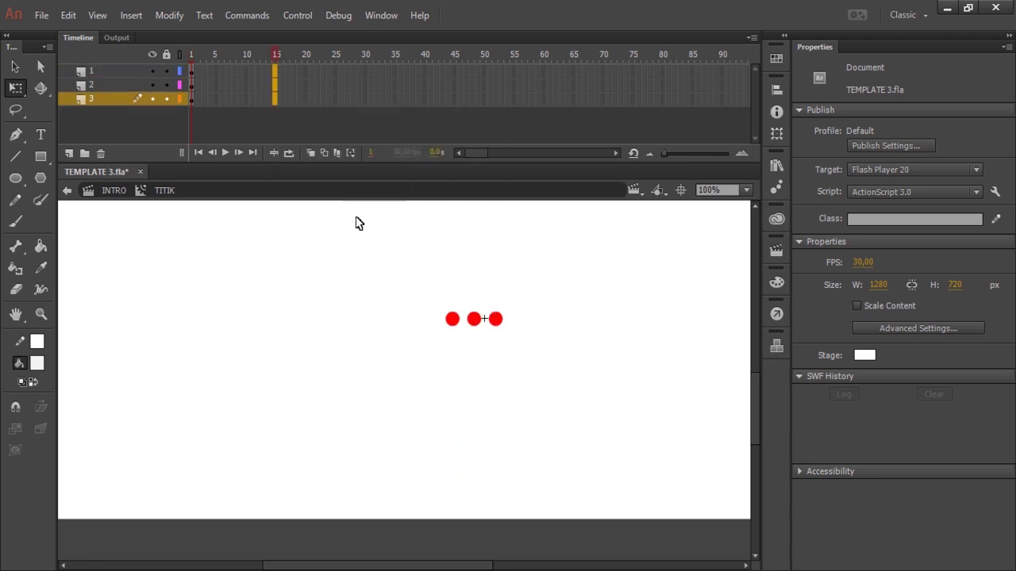
left_click_drag(365, 70, 366, 95)
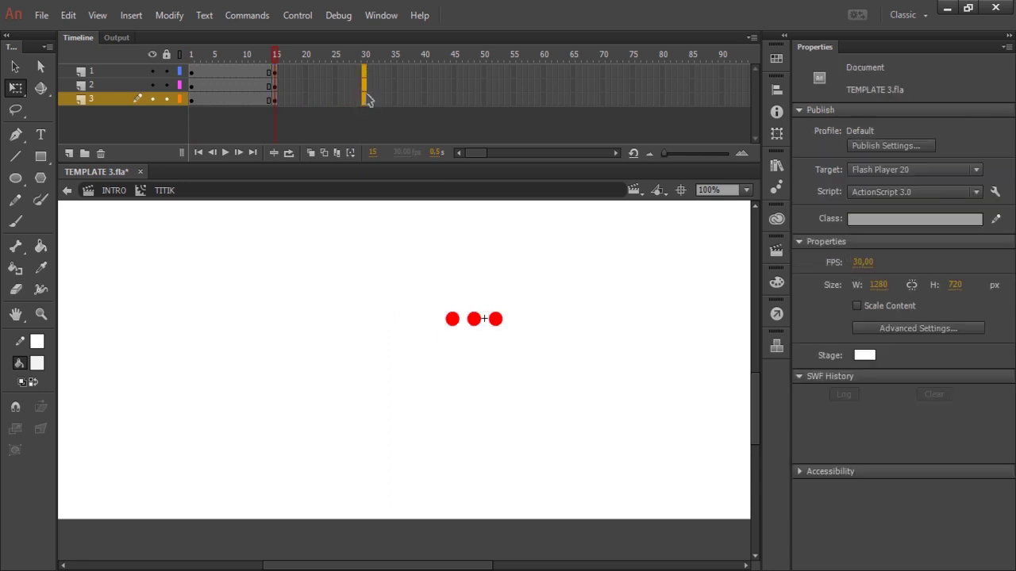
right_click(366, 95)
left_click(409, 218)
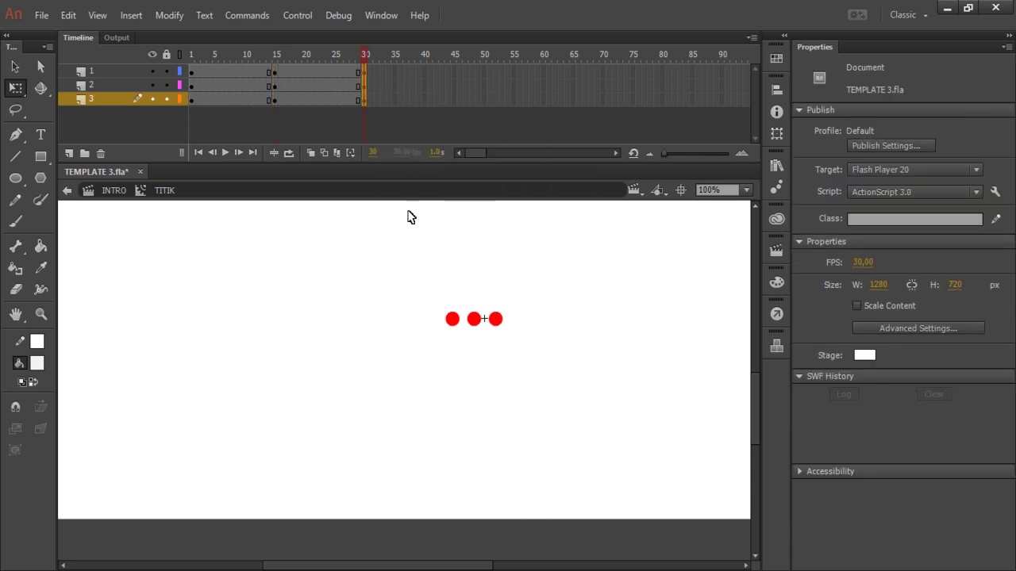
Create classic tweens between the keyframes from frame 1 to frame 30 on all three layers
left_click_drag(311, 101, 241, 70)
right_click(241, 71)
left_click(296, 117)
left_click(243, 243)
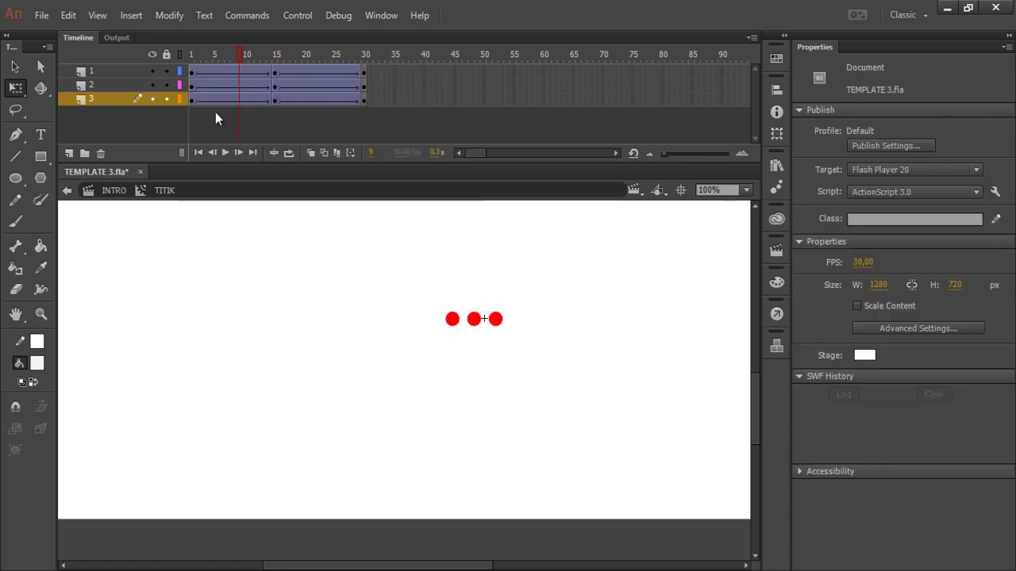
Enlarge layer 1's dot at frame 15 to about 28.6 px wide and high
left_click(274, 72)
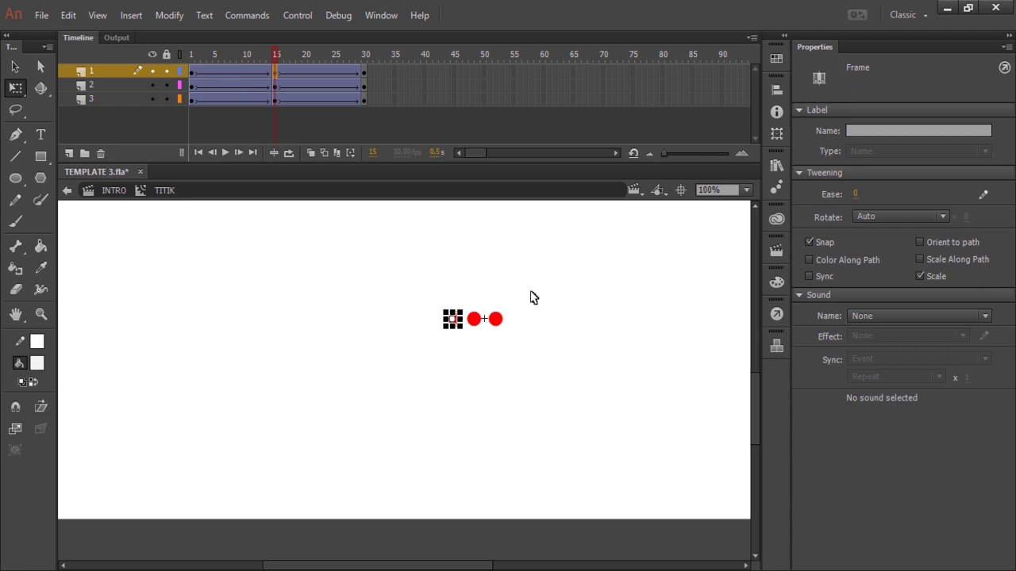
left_click(462, 309)
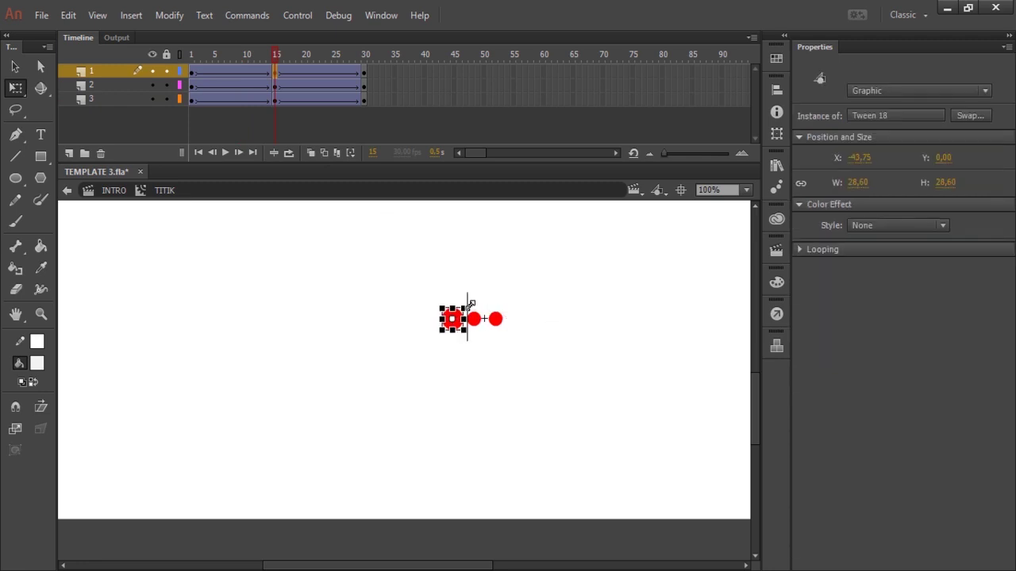
Try to enlarge layer 2's dot at frame 30 to about 29.1 px wide and high
left_click(364, 85)
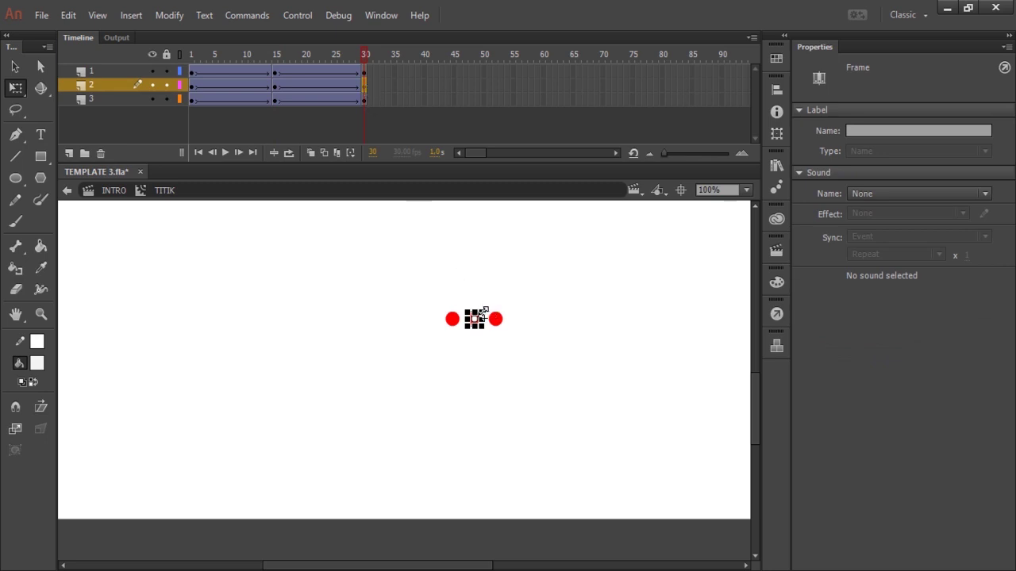
left_click(483, 309)
left_click_drag(485, 304, 490, 301)
key("ctrl+z")
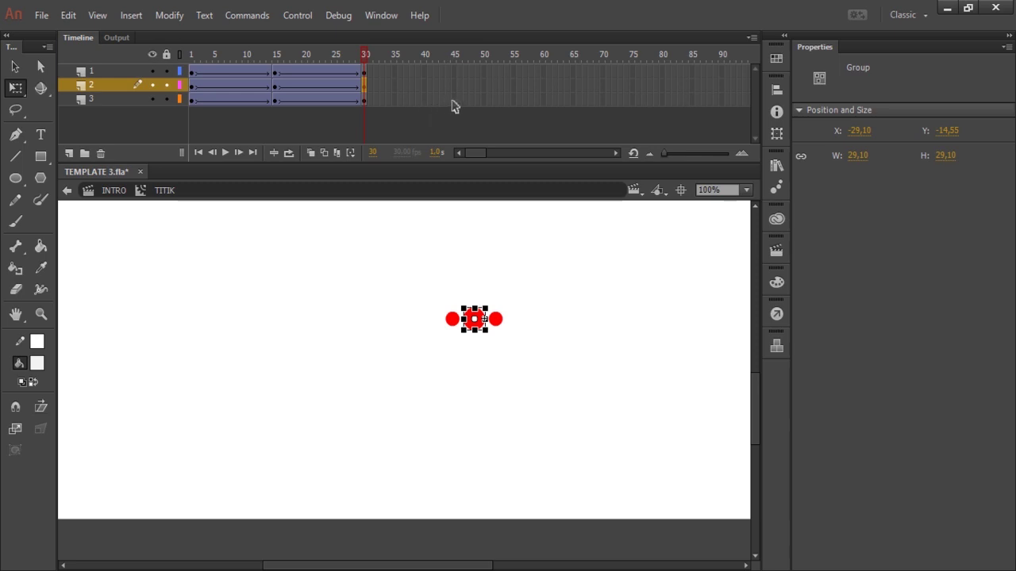
Try to insert keyframes at frame 45 on all layers and create classic tweens from frame 30
left_click_drag(454, 100, 456, 71)
right_click(456, 71)
left_click(514, 195)
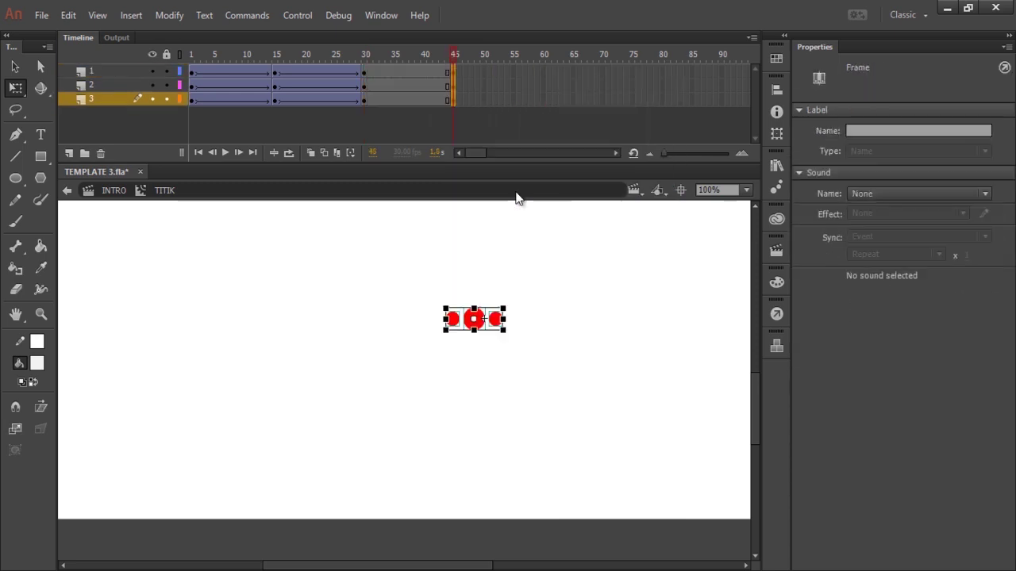
left_click_drag(418, 99, 418, 73)
right_click(418, 73)
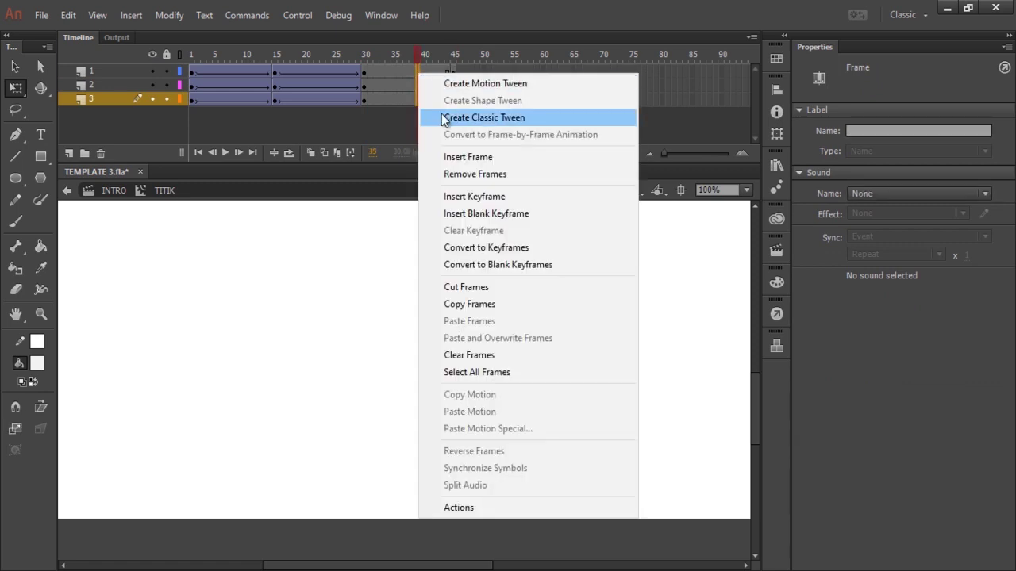
left_click(463, 120)
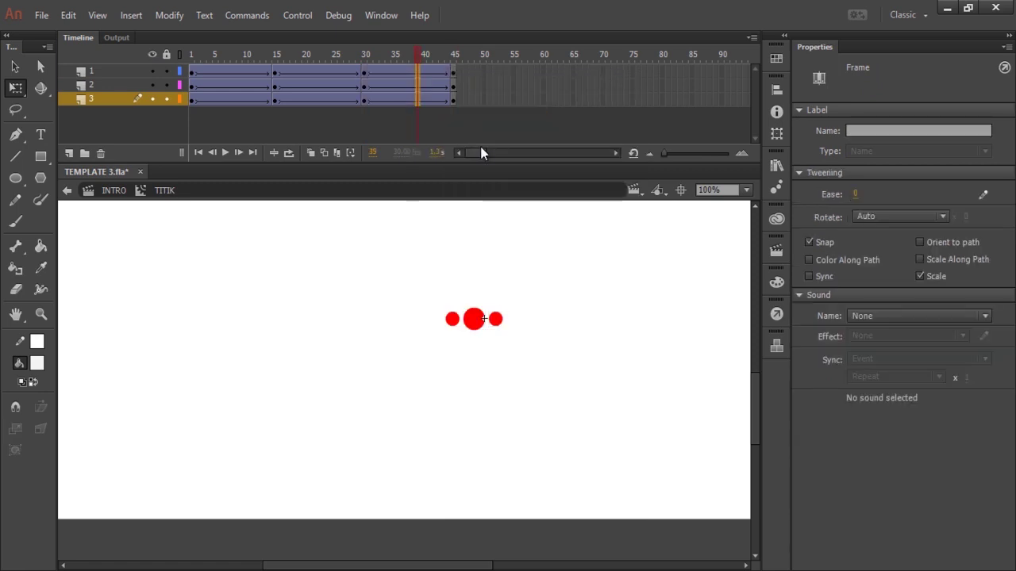
Undo the frame 45 keyframes, their classic tweens and the enlargement of the middle dot at frame 30
left_click(500, 327)
left_click(455, 55)
left_click(495, 323)
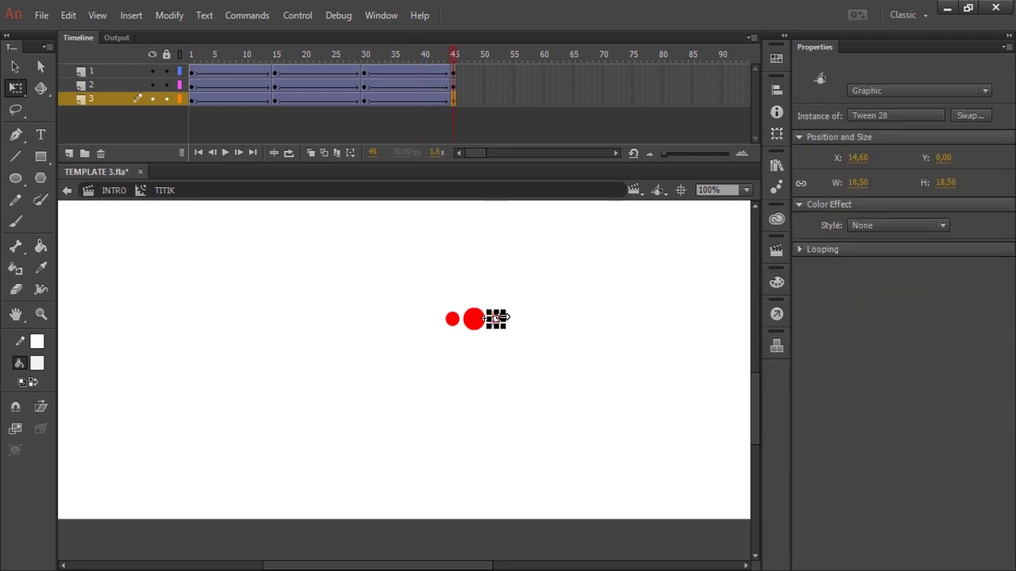
left_click_drag(364, 71, 435, 106)
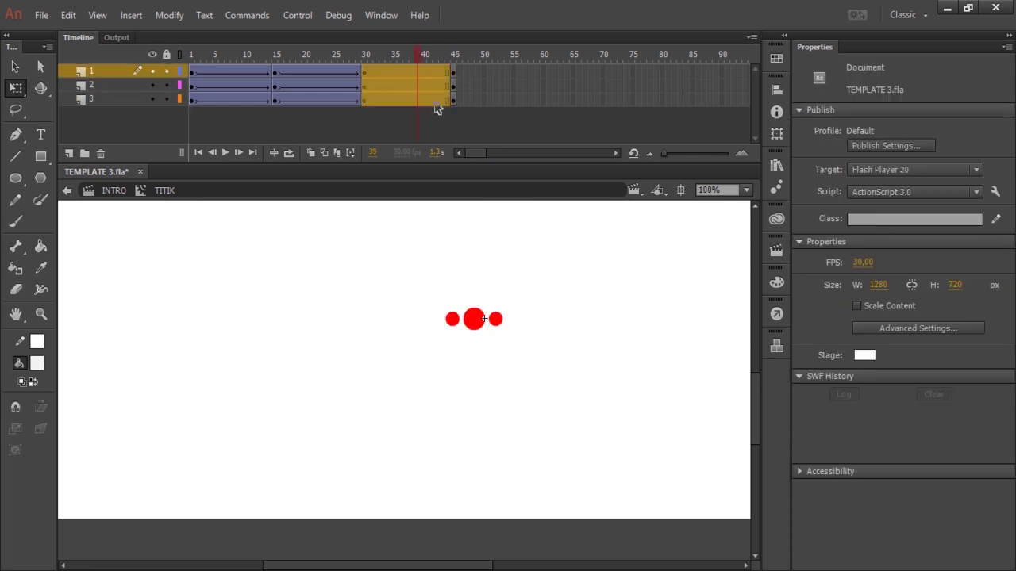
key("shift+F5")
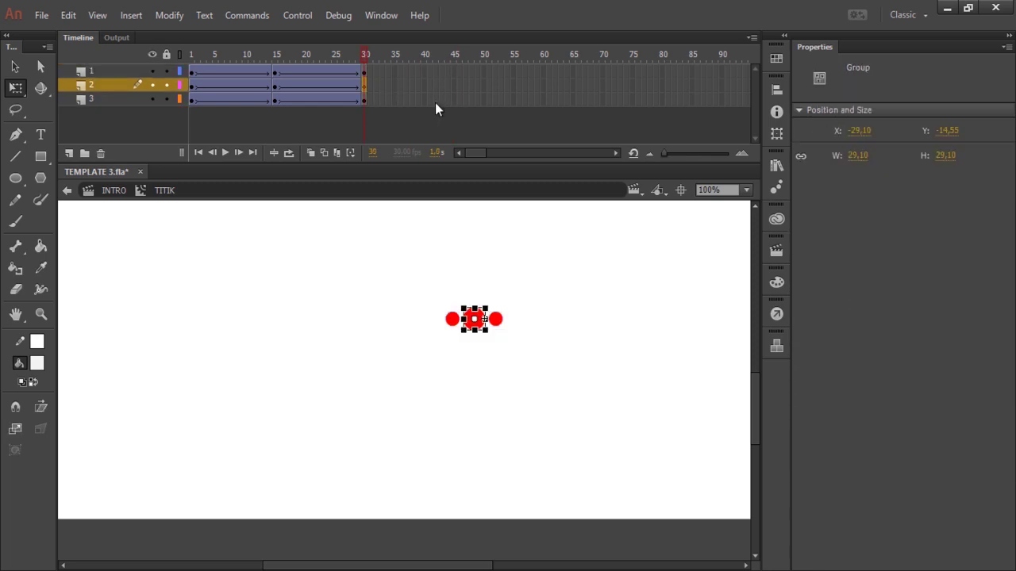
left_click_drag(453, 103, 455, 92)
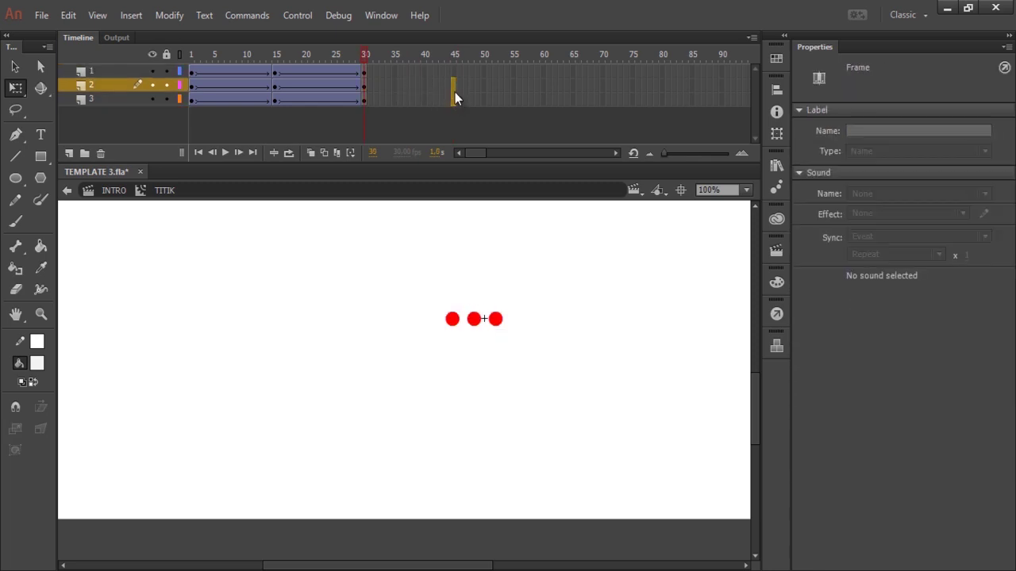
Insert keyframes at frames 45 and 60 on all three dot layers
left_click(397, 106)
left_click(276, 62)
left_click(364, 55)
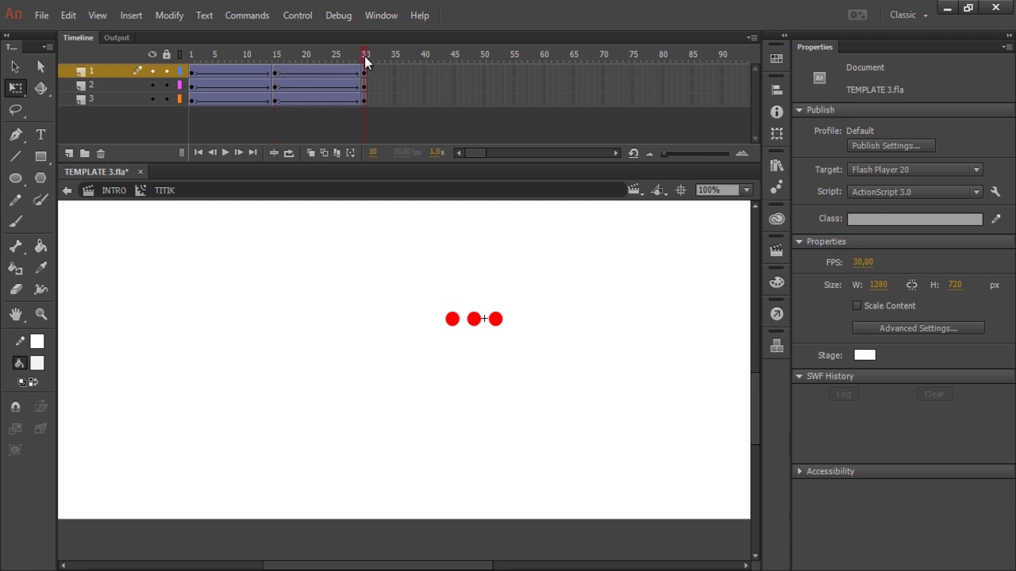
right_click(457, 79)
left_click(450, 99)
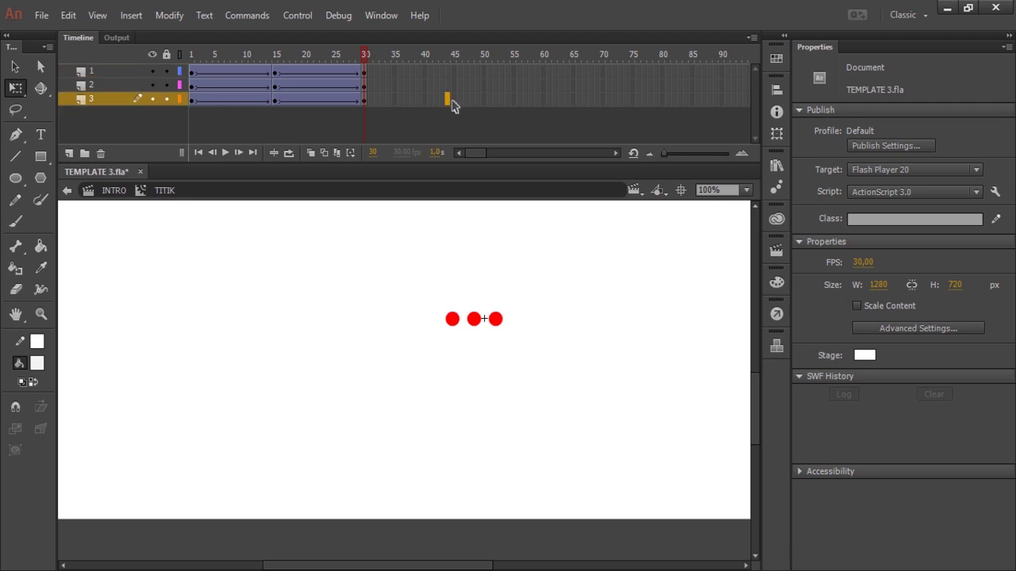
right_click(452, 78)
left_click(505, 157)
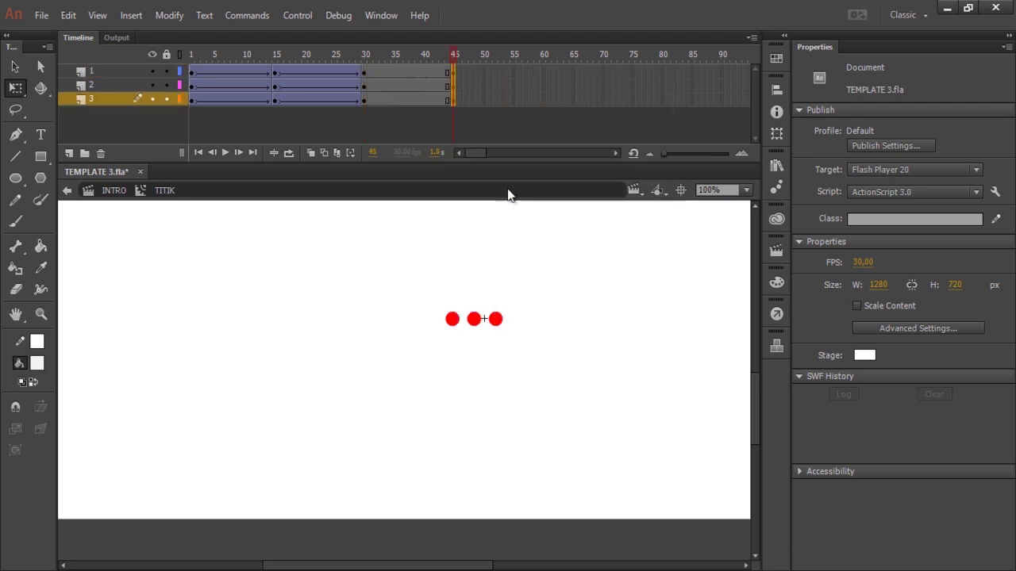
left_click_drag(543, 101, 544, 73)
right_click(543, 74)
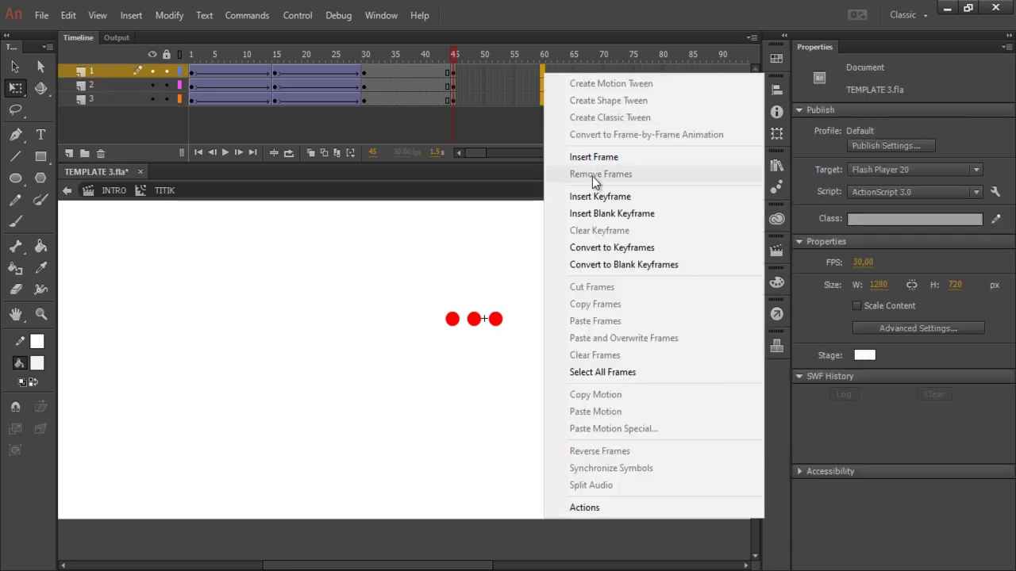
left_click(598, 197)
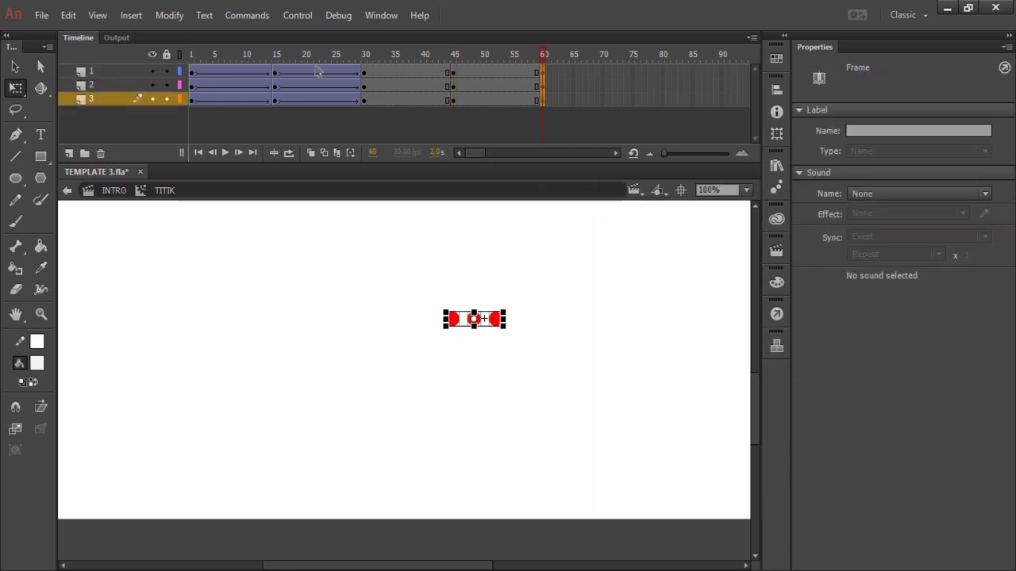
Insert keyframes at frames 75 and 90 on all three dot layers
left_click_drag(202, 53, 356, 52)
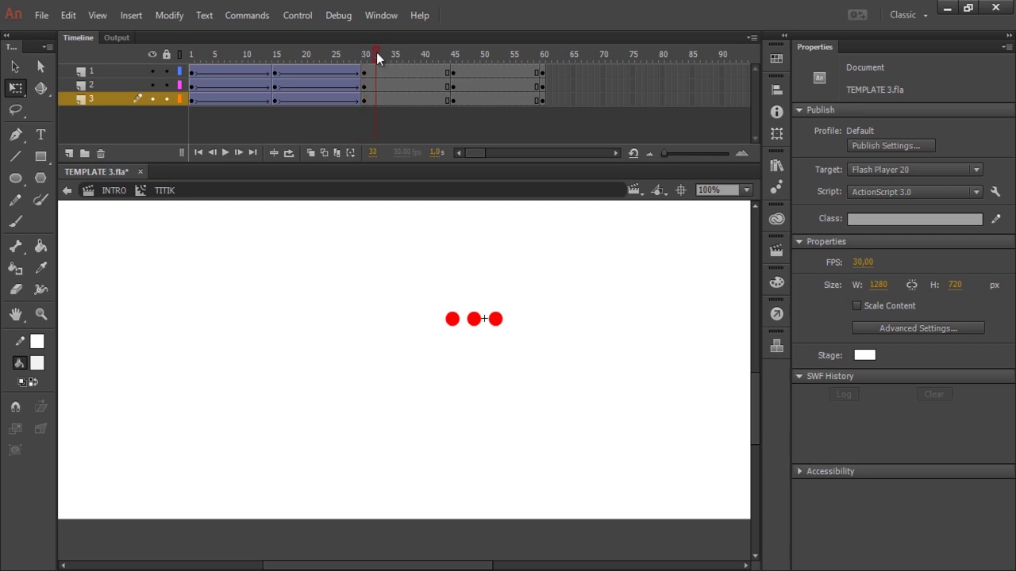
left_click_drag(449, 53, 453, 53)
left_click(454, 85)
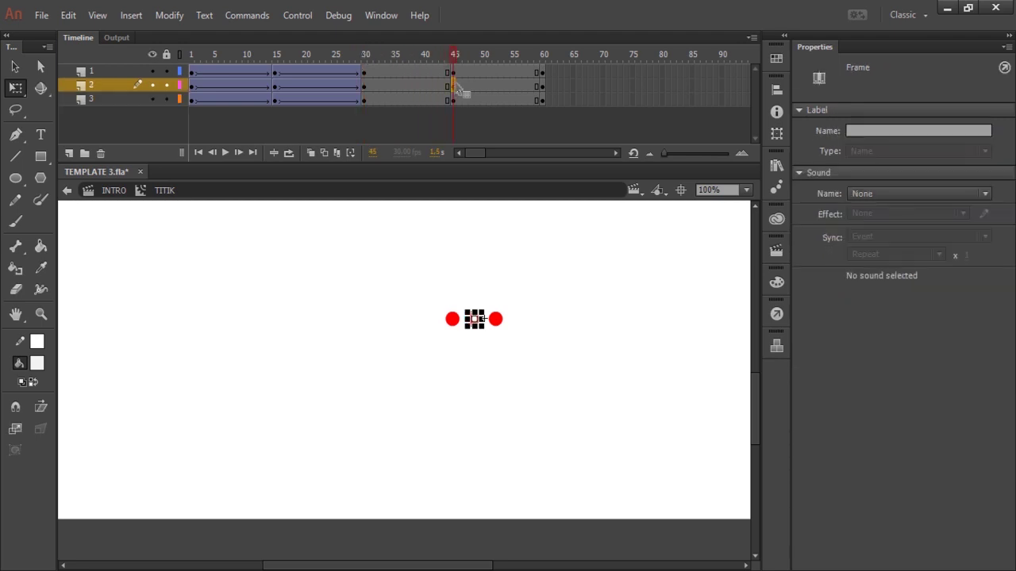
left_click_drag(453, 57, 542, 63)
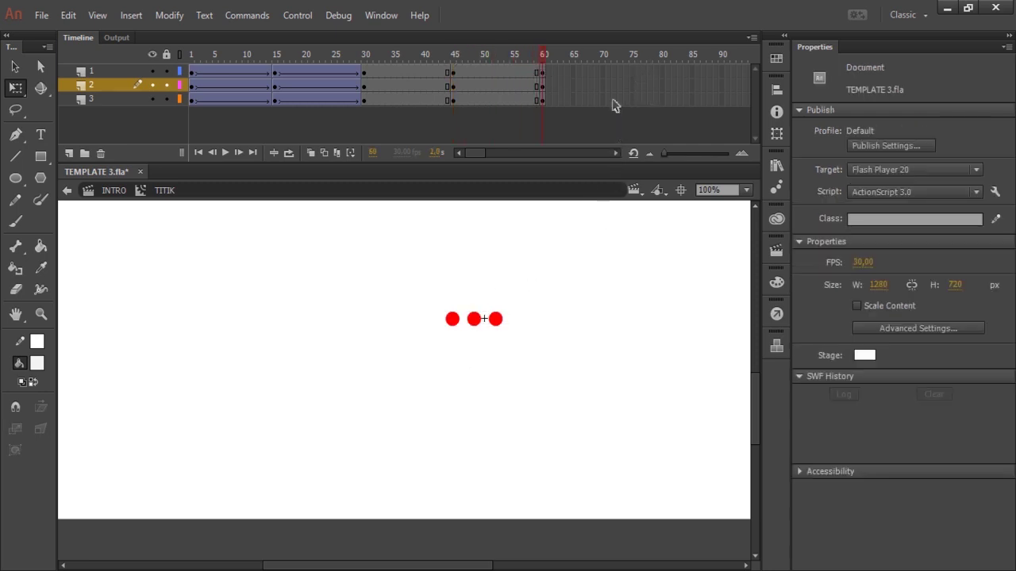
right_click(633, 77)
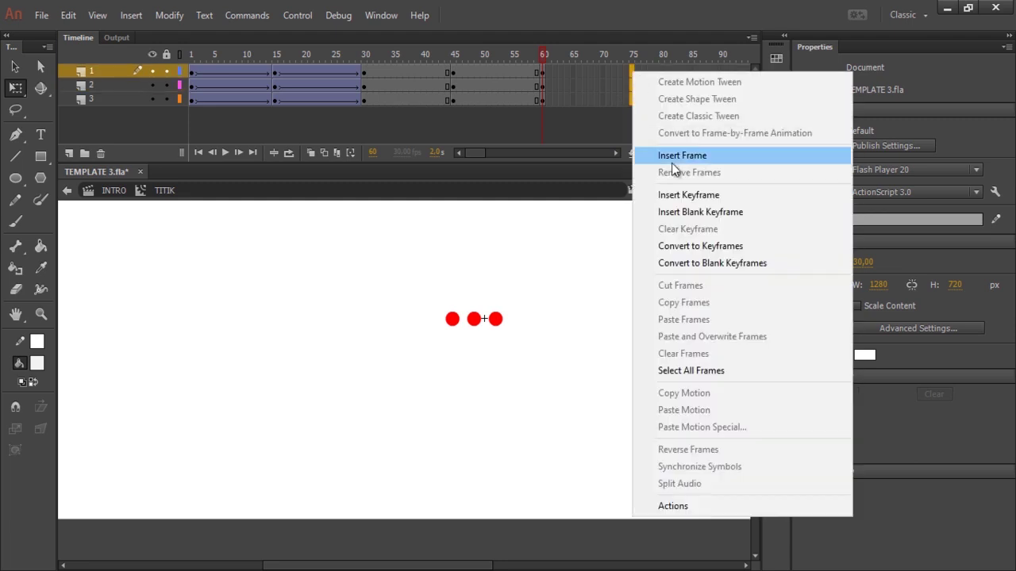
left_click(680, 195)
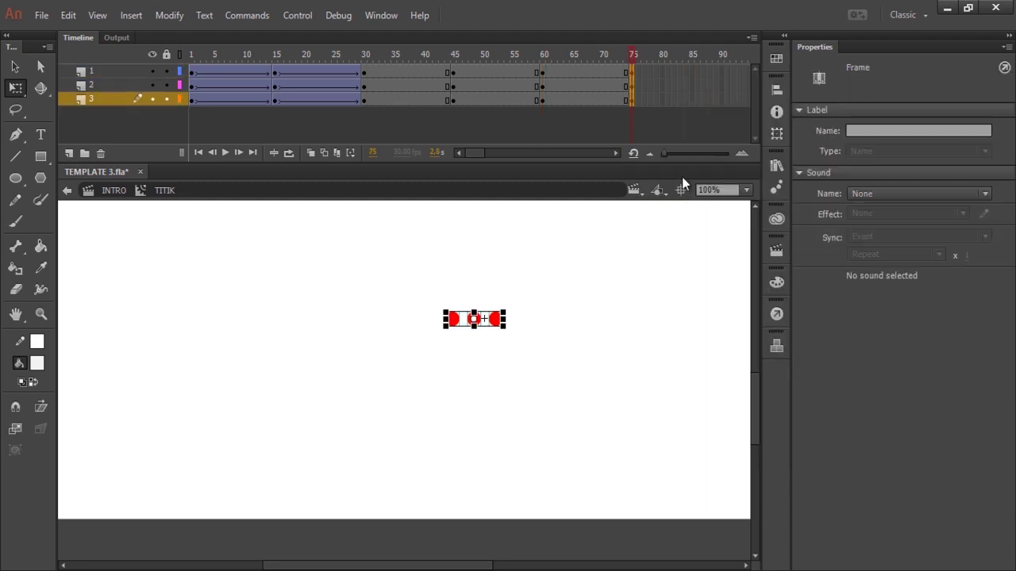
left_click(724, 108)
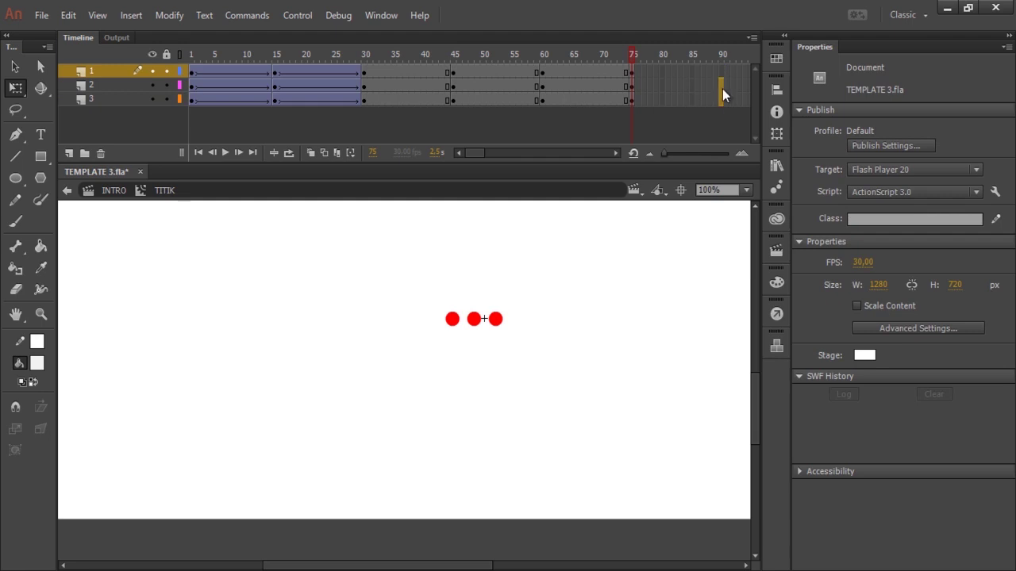
right_click(720, 73)
left_click(766, 195)
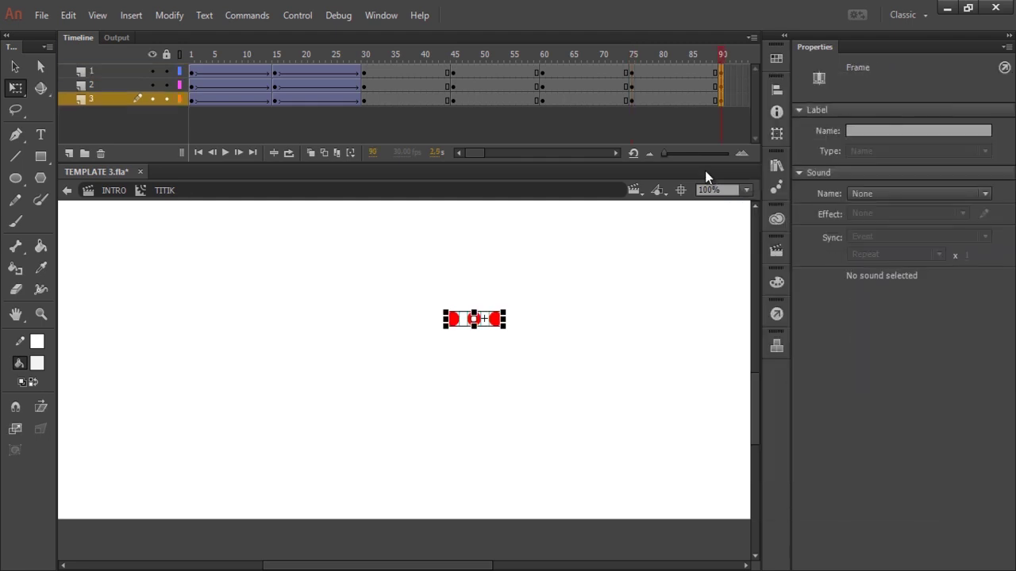
Create classic tweens on all three dot layers for the keyframe spans from frame 30 to frame 90
left_click_drag(665, 104, 419, 64)
right_click(421, 64)
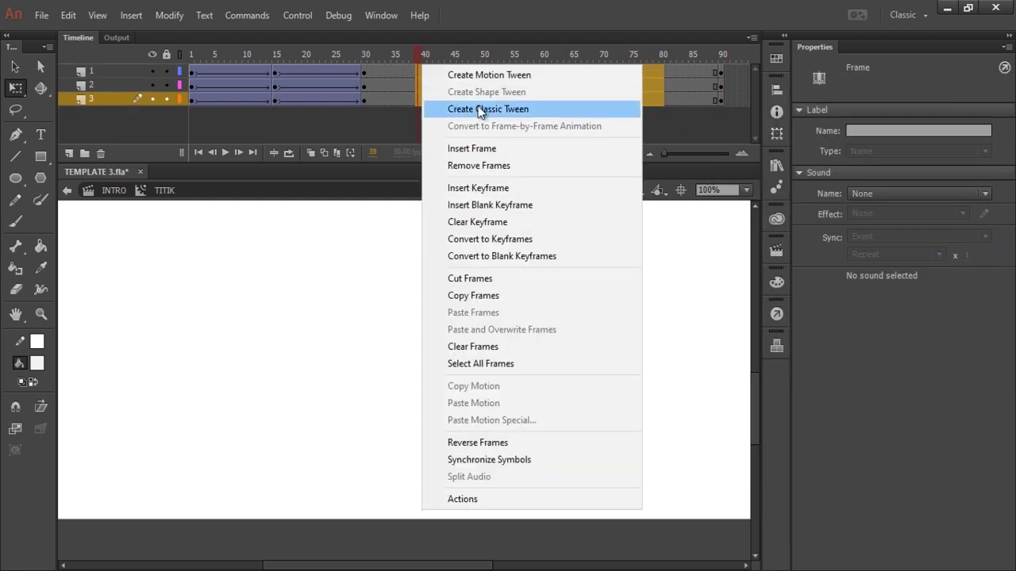
left_click(488, 108)
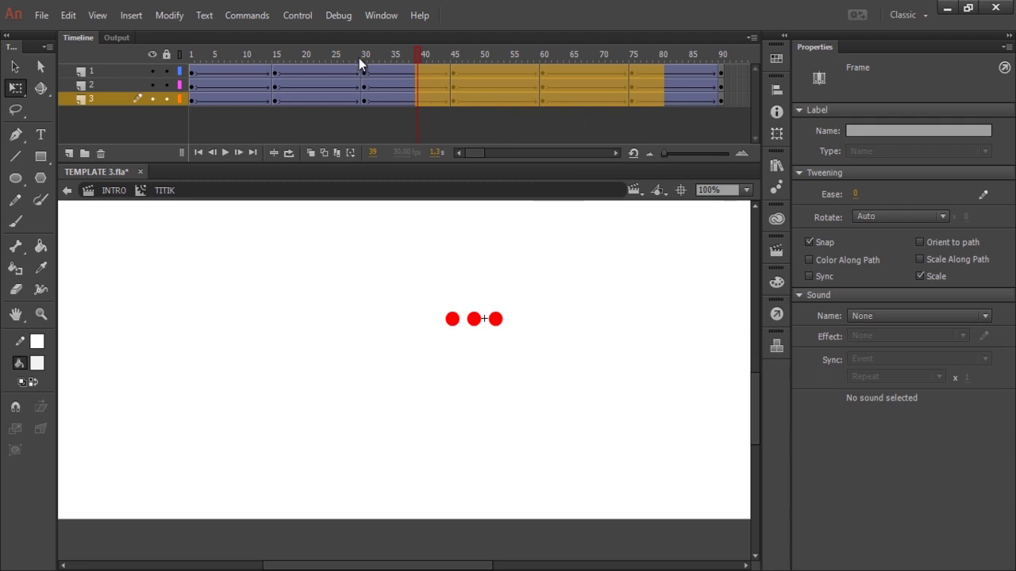
Enlarge the middle dot at frame 45 on layer 2 to about 29 px wide and high
left_click(217, 50)
left_click_drag(216, 49, 453, 60)
left_click(453, 85)
left_click(474, 319)
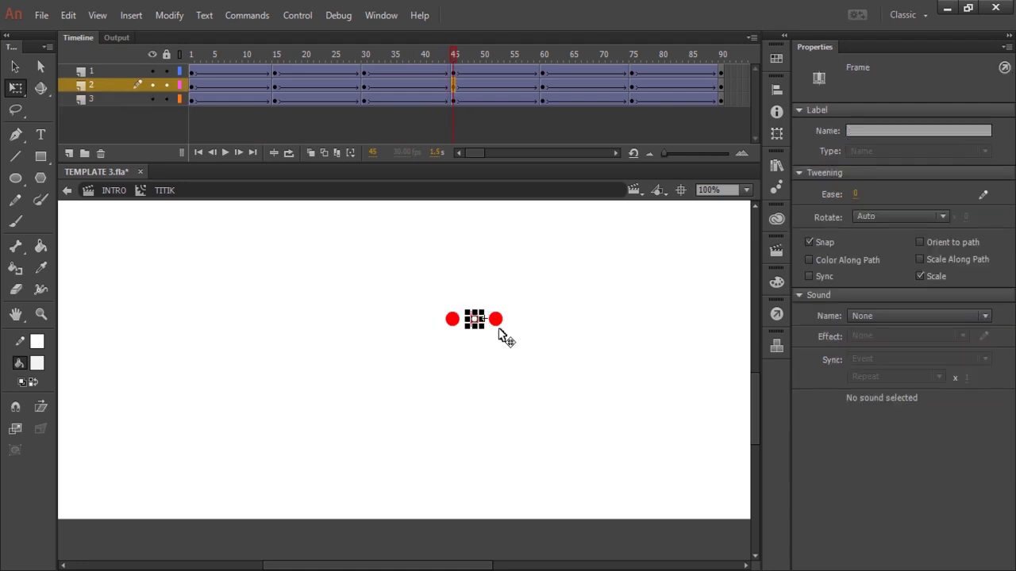
left_click(484, 313)
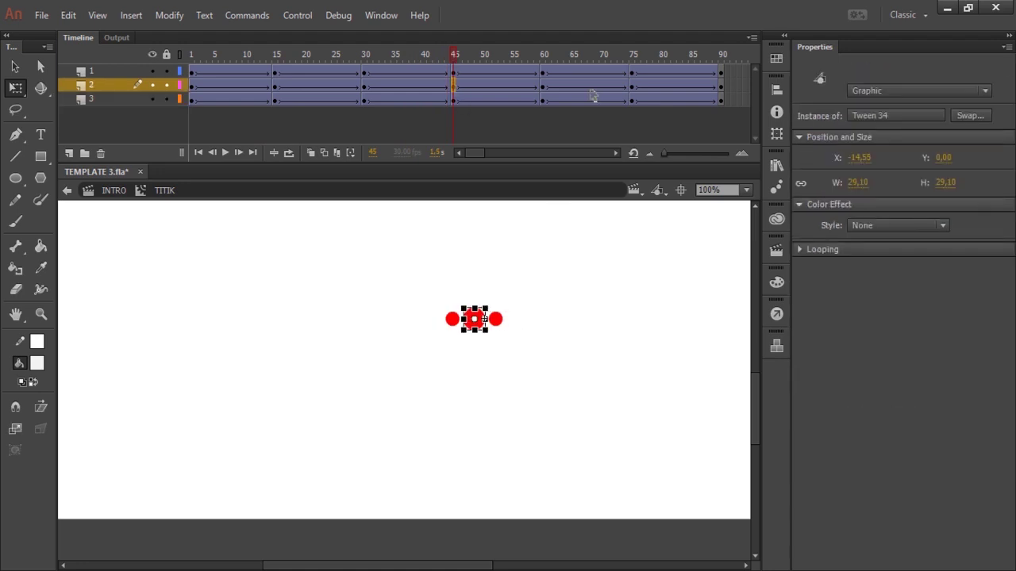
Enlarge the third dot at frame 75 on layer 3 to about 26.5 by 28.5 px and play back the animation
left_click_drag(453, 56, 550, 66)
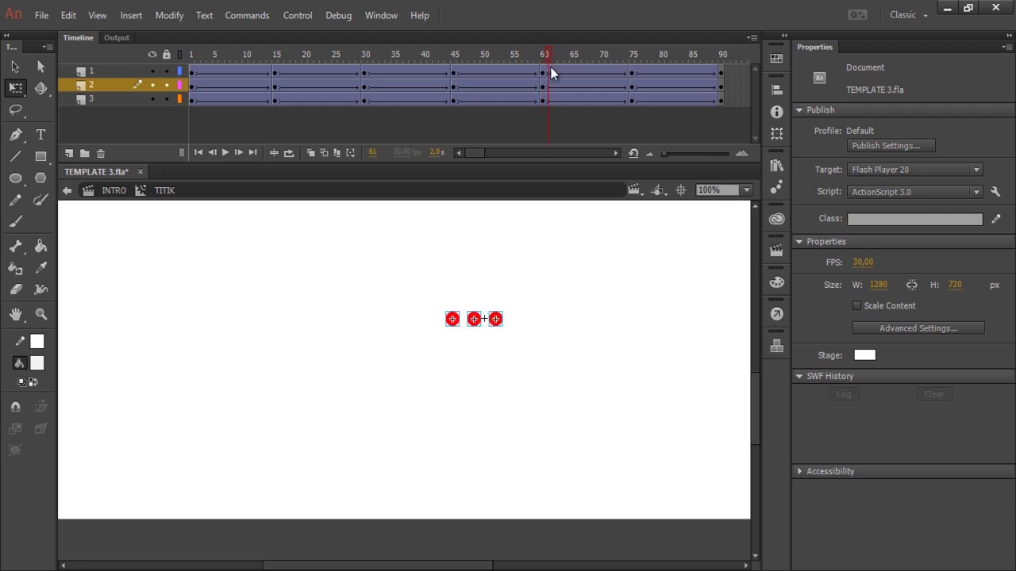
left_click(628, 71)
left_click(635, 98)
left_click(632, 98)
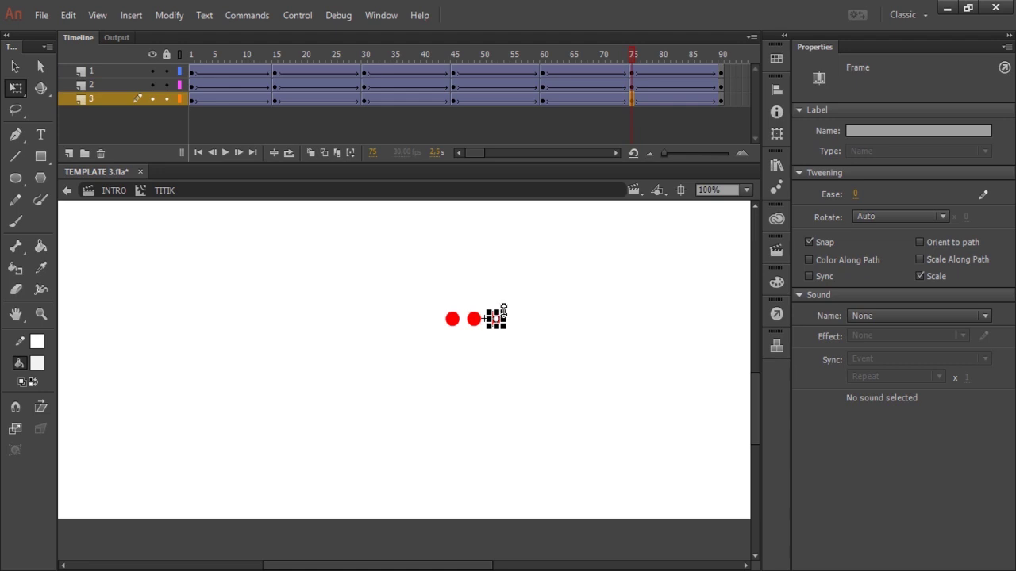
left_click(506, 308)
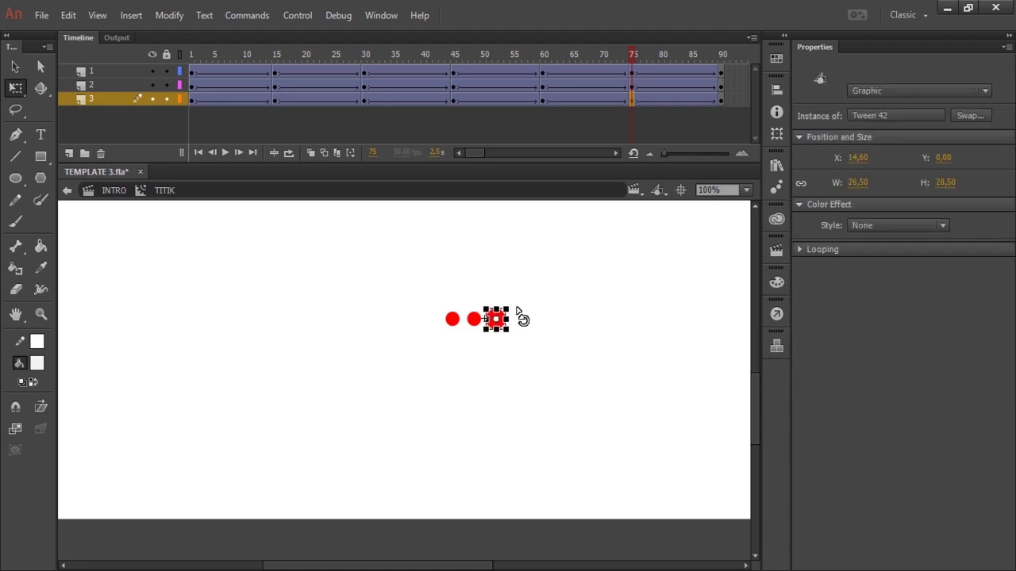
left_click(600, 337)
key("Return")
key("Return")
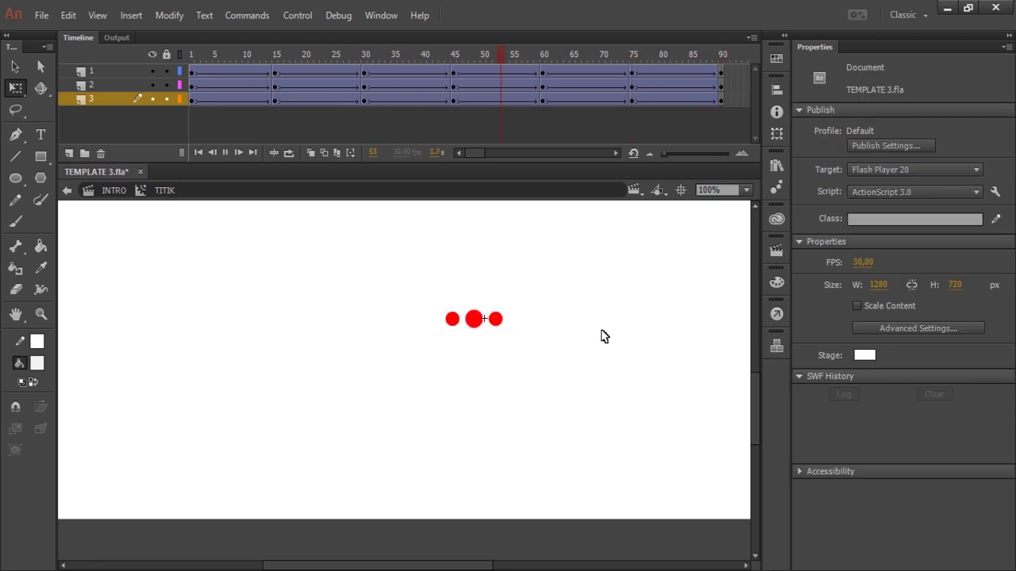
key("Return")
Set the ease of all tweens on the three dot layers to 100 out and play back the animation
left_click_drag(239, 71, 652, 110)
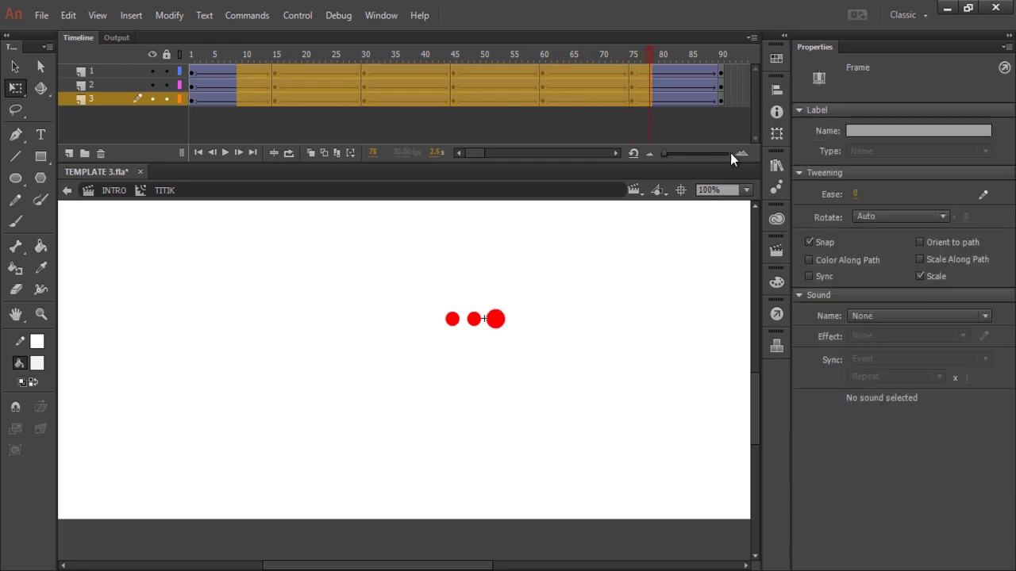
left_click_drag(854, 194, 936, 218)
key("Return")
left_click(511, 422)
key("Return")
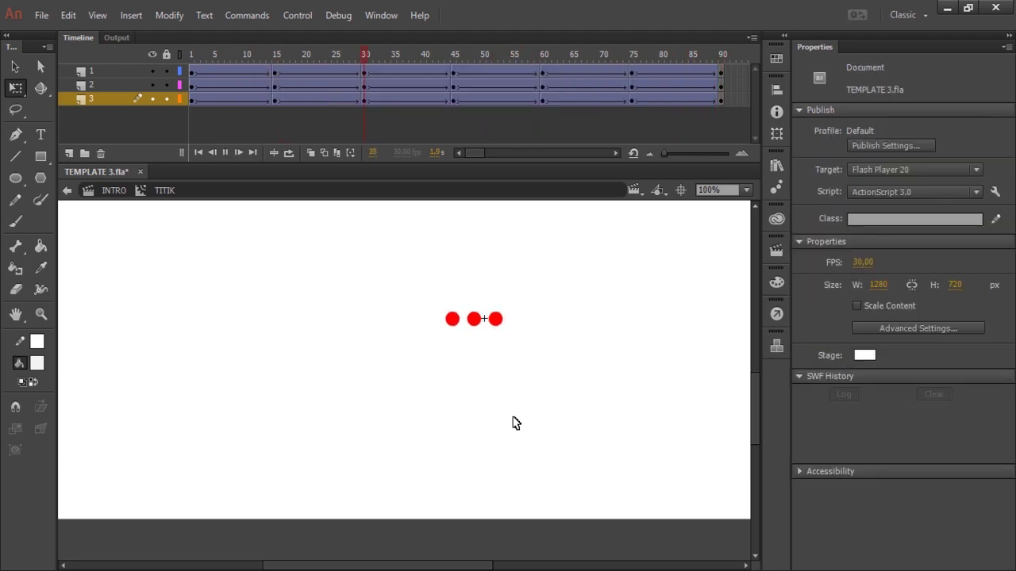
left_click_drag(650, 70, 238, 99)
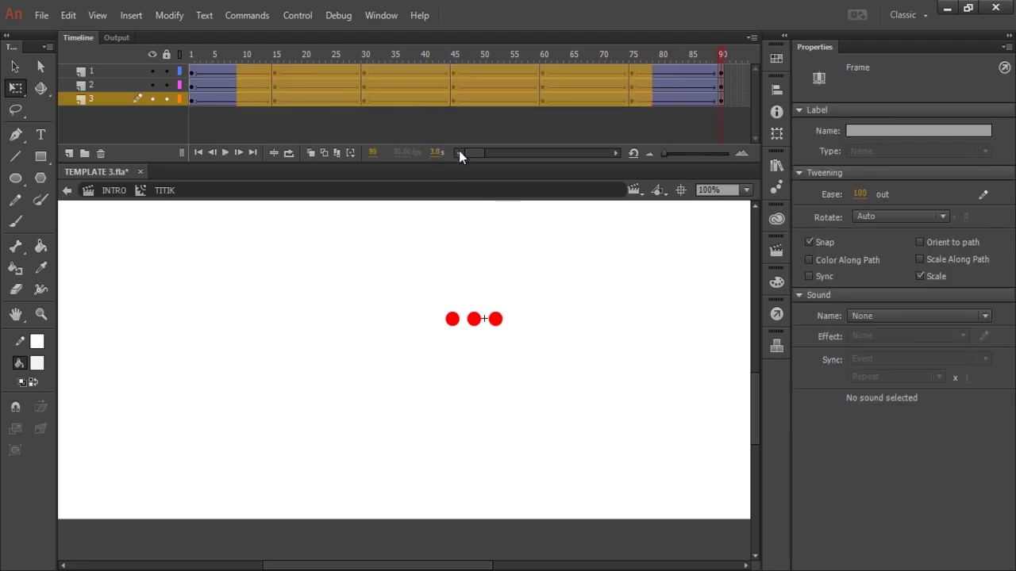
Shorten the first dot's pulse by removing frames 10 to 14 and then frames 19 to 24 on all three layers
left_click(292, 85)
left_click(246, 85)
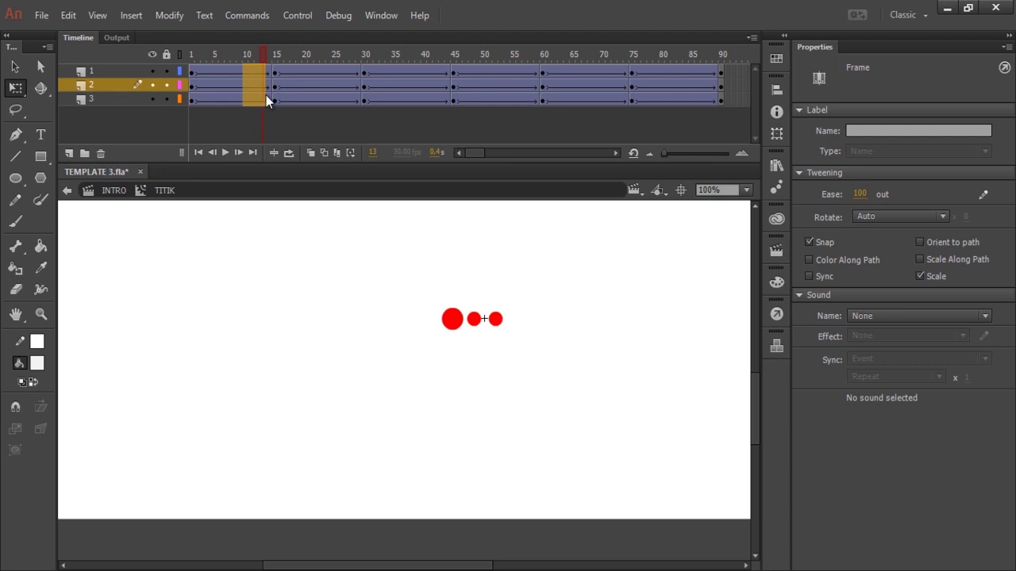
right_click(270, 96)
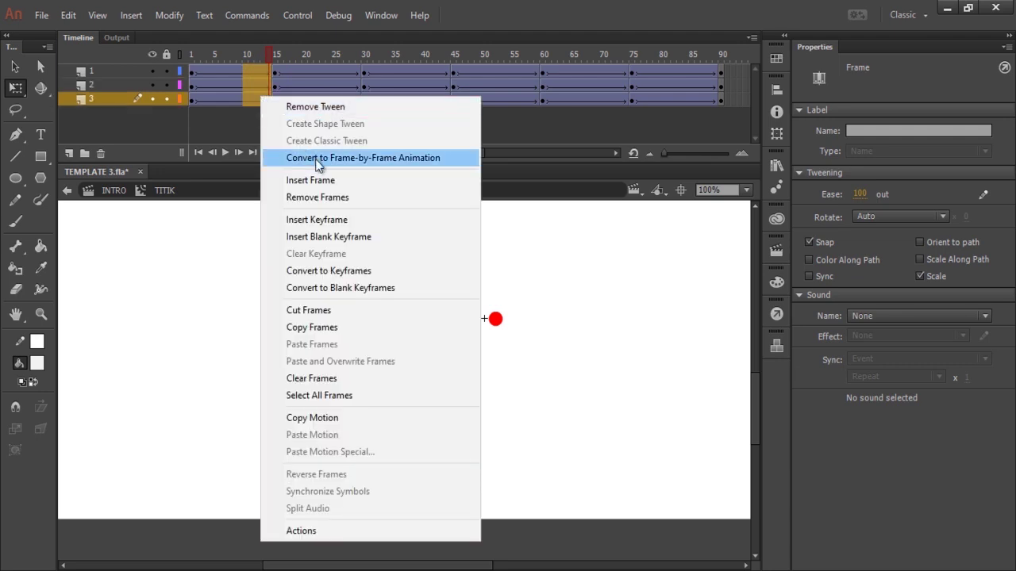
left_click(311, 197)
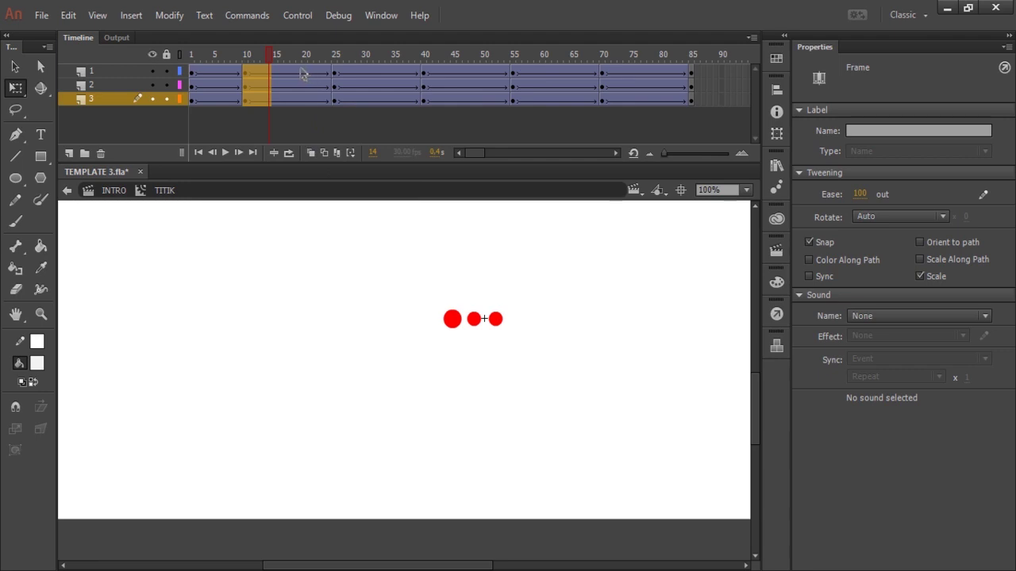
left_click_drag(301, 74, 313, 90)
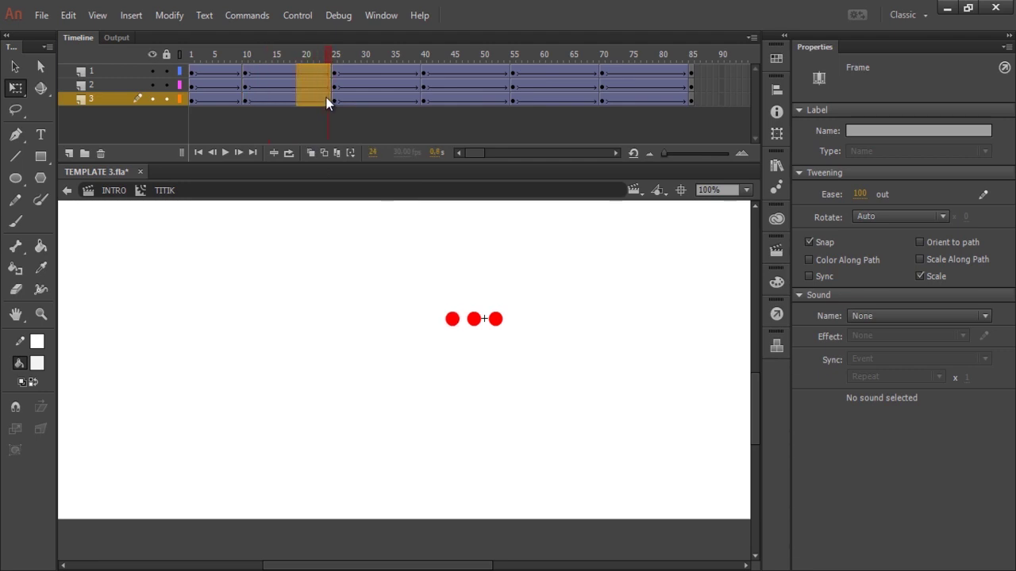
right_click(322, 95)
left_click(403, 193)
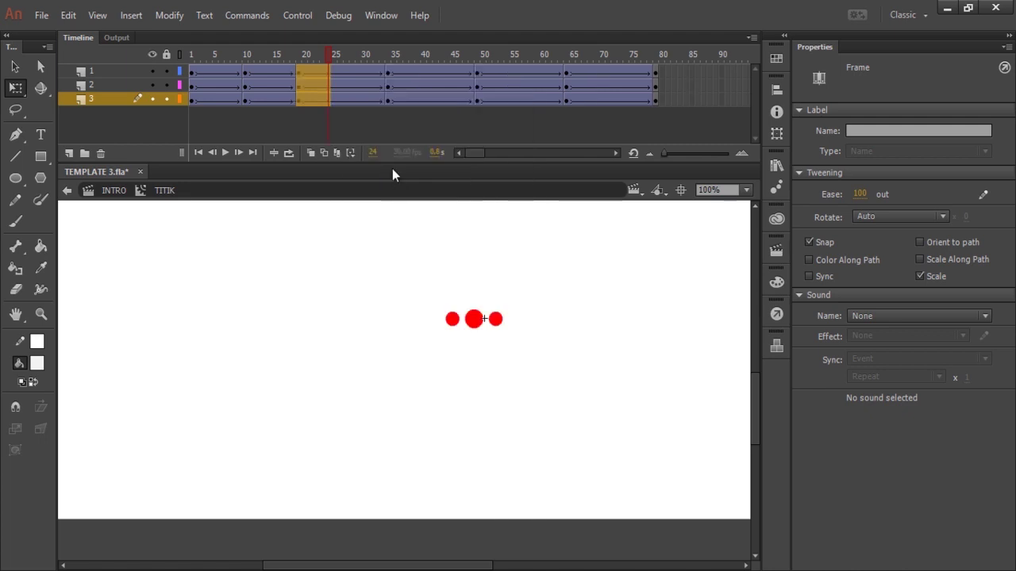
Shorten the middle dot's pulse by removing frames 30 to 33 and then frames 40 to 44 on all three layers
left_click(360, 75)
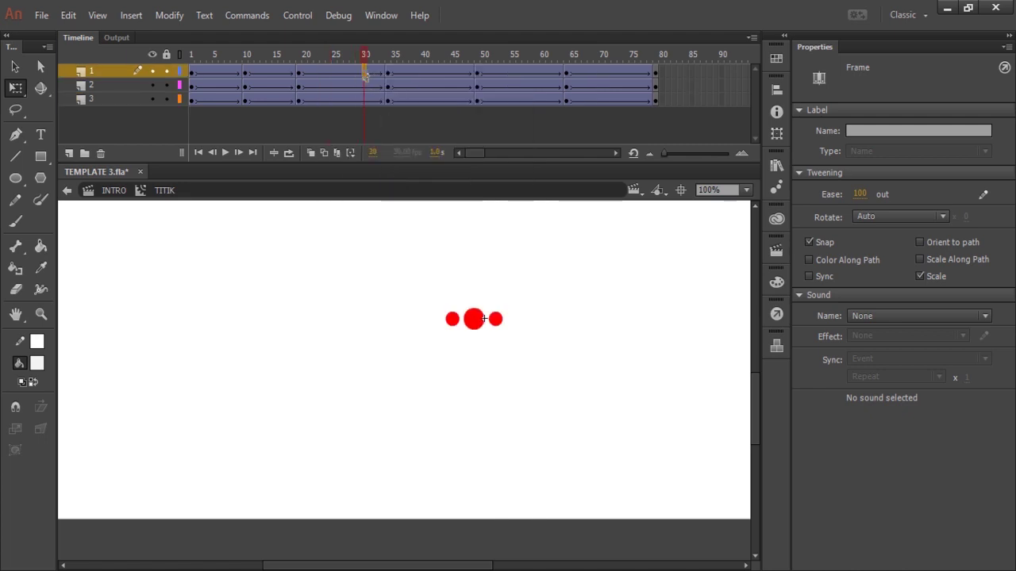
left_click_drag(364, 73, 376, 104)
right_click(376, 88)
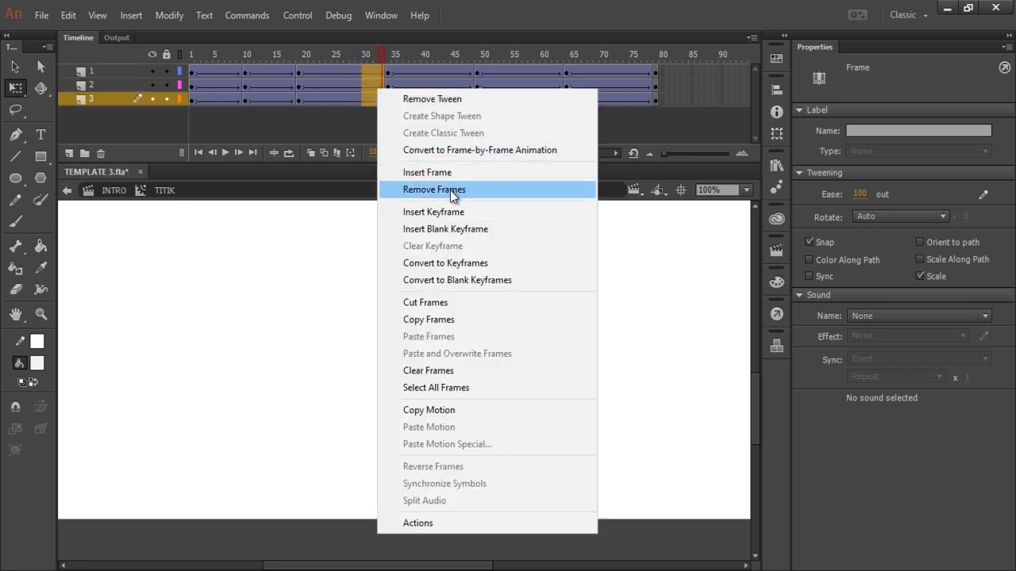
left_click(397, 191)
left_click(452, 150)
left_click_drag(423, 76, 446, 100)
right_click(439, 96)
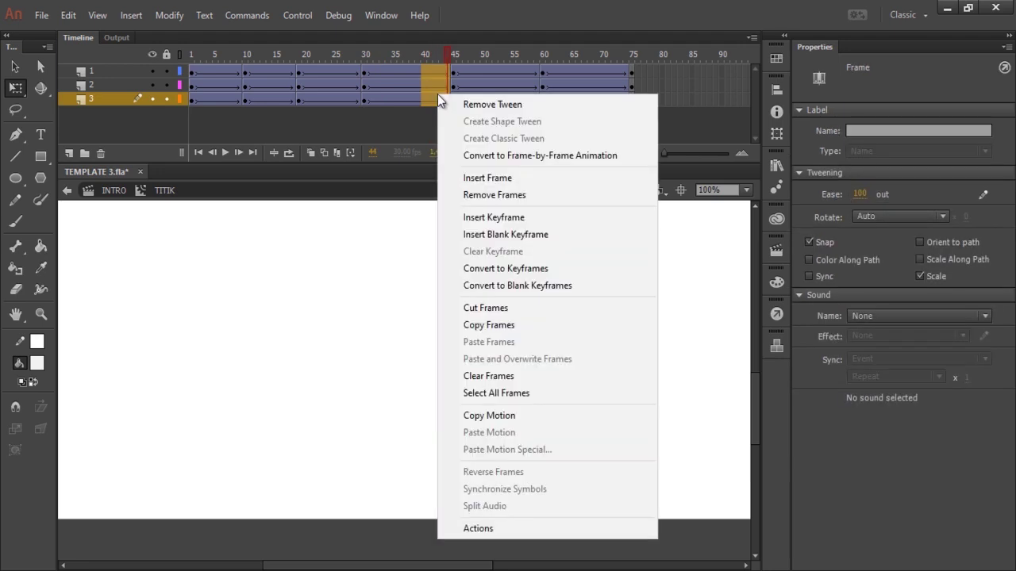
left_click(481, 196)
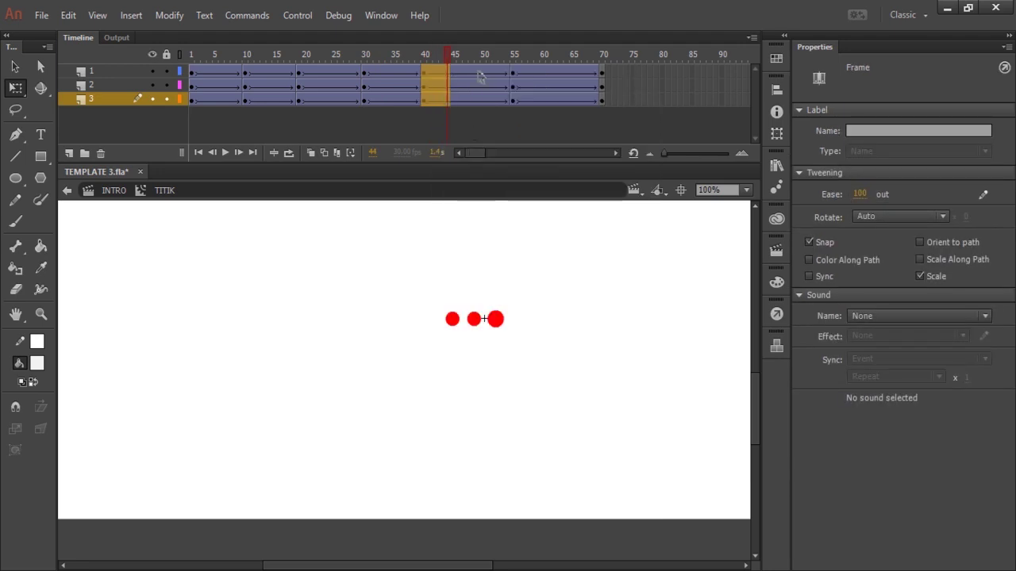
Shorten the third dot's pulse by removing frames 50 to 54 and then 60 to 64 on all layers, and play the animation
left_click(478, 73)
left_click_drag(485, 75, 496, 96)
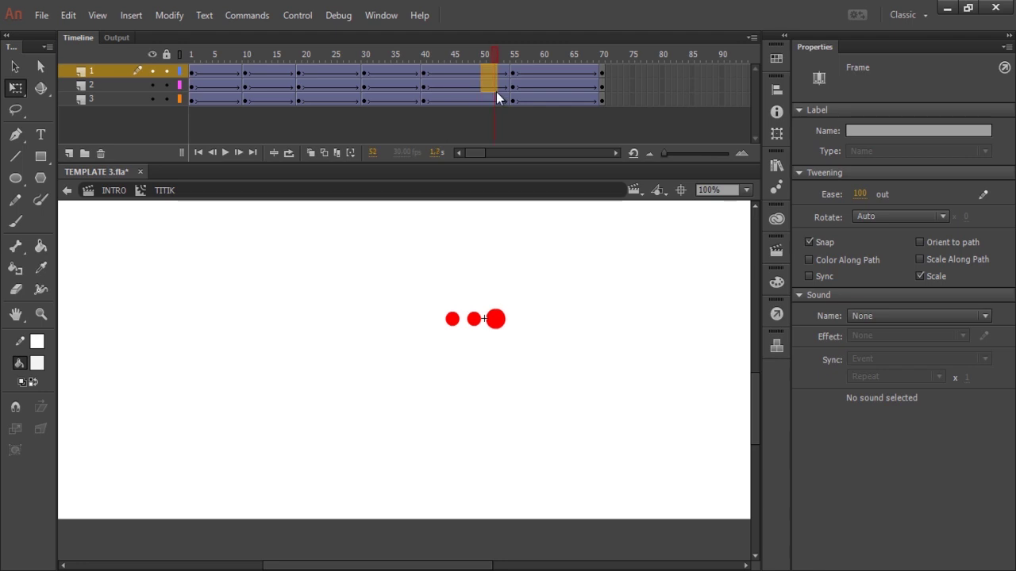
right_click(501, 94)
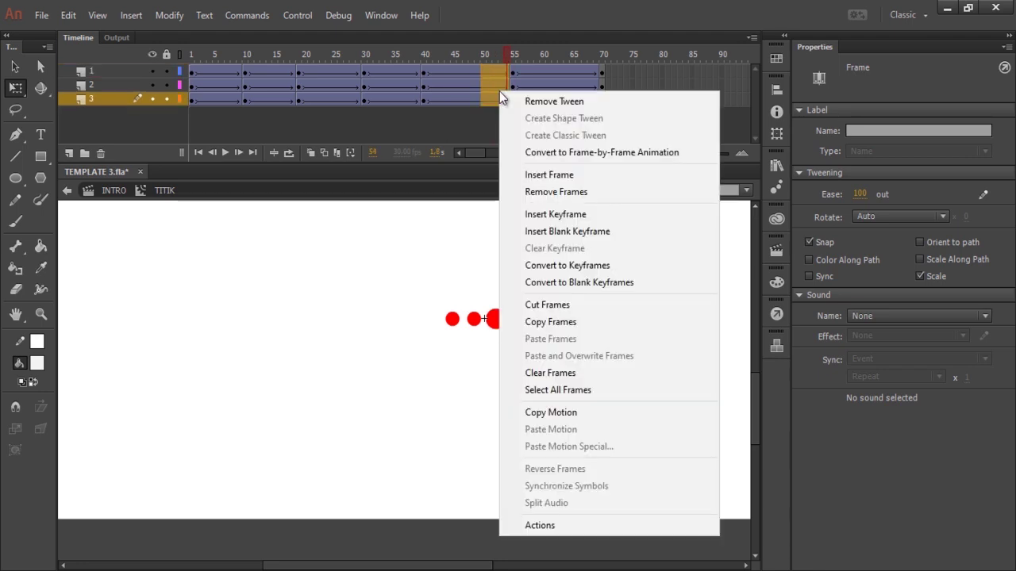
left_click(548, 191)
left_click(560, 98)
left_click_drag(542, 76, 567, 100)
right_click(553, 84)
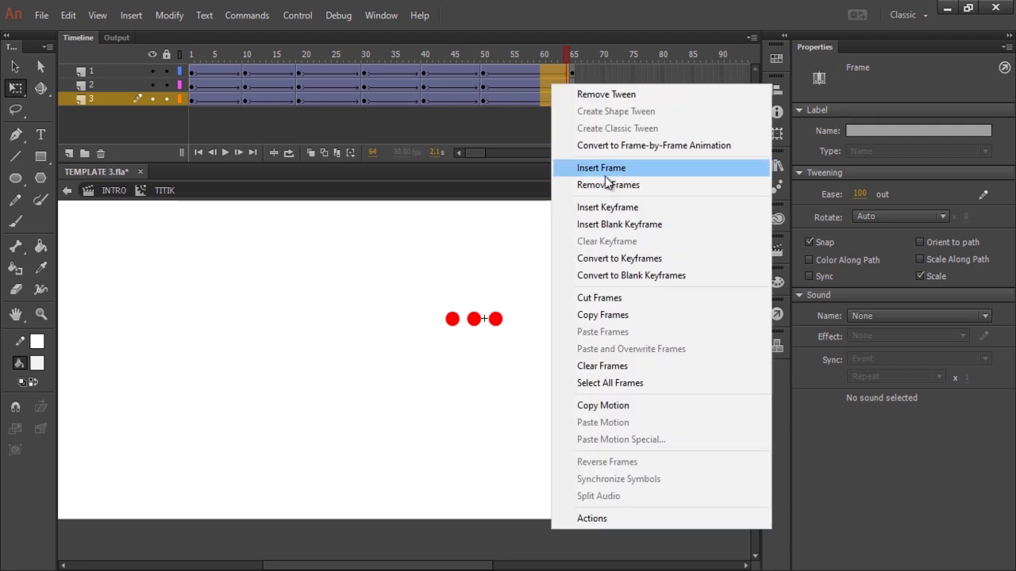
left_click(608, 185)
left_click(619, 290)
key("Return")
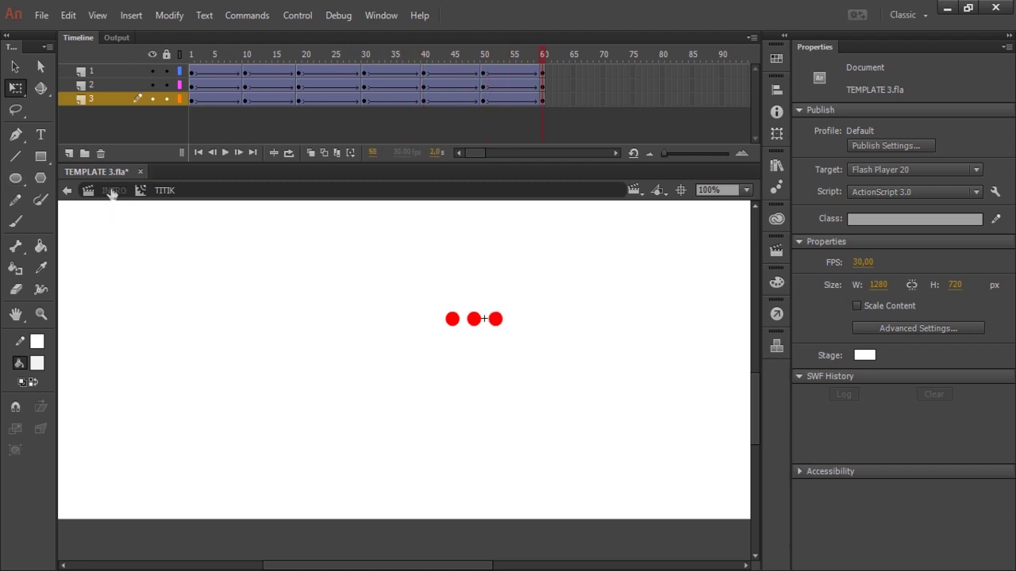
Return to the INTRO scene and save the document
left_click(113, 191)
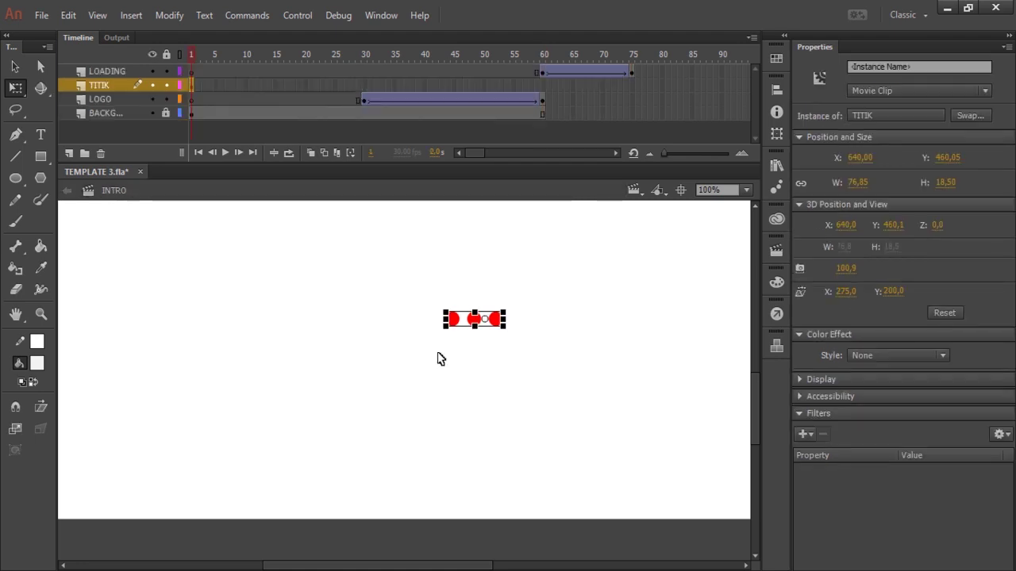
left_click(402, 327)
key("ctrl+s")
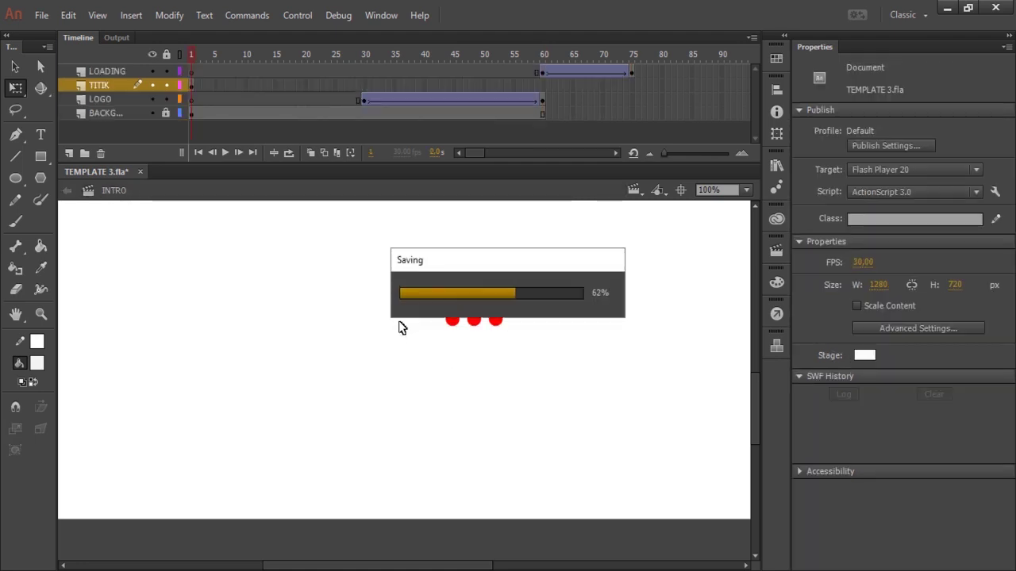
Move the TITIK layer's keyframe from frame 1 to frame 75 and centre the dots horizontally on the stage
left_click(193, 92)
mouse_move(193, 92)
left_mouse_down()
mouse_move(608, 113)
mouse_move(641, 102)
mouse_move(633, 86)
left_mouse_up()
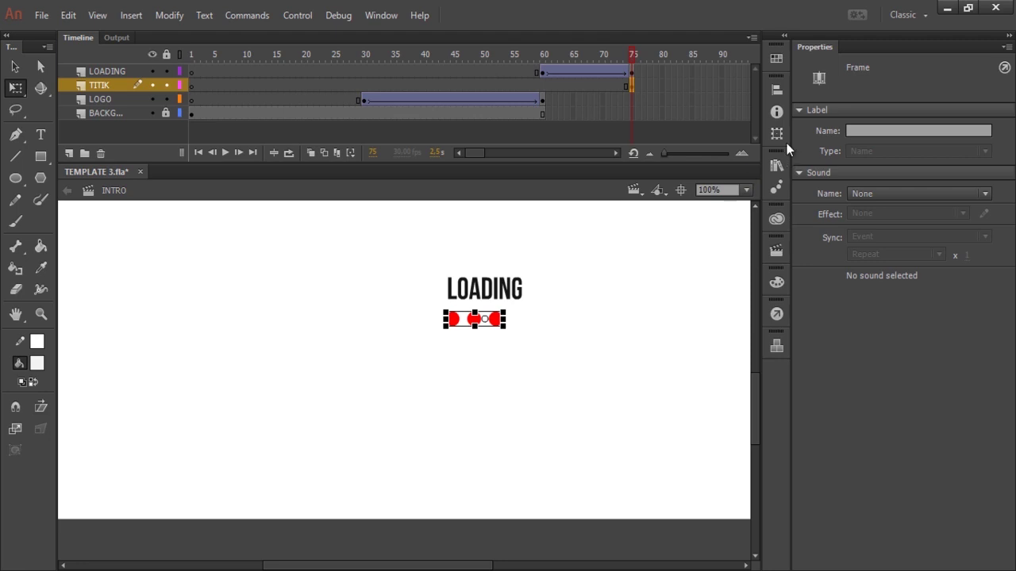
left_click(779, 92)
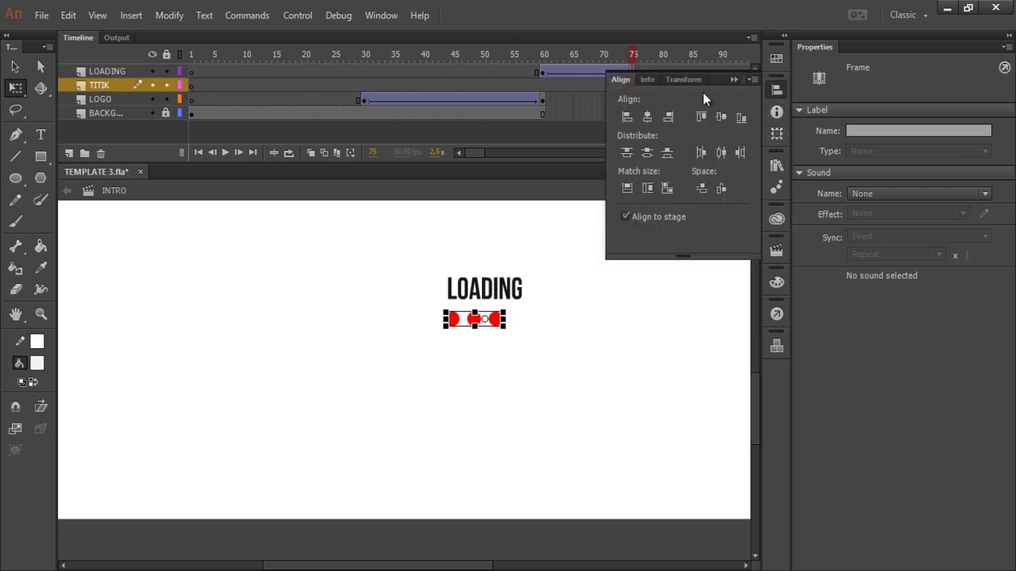
left_click(647, 117)
left_click(670, 333)
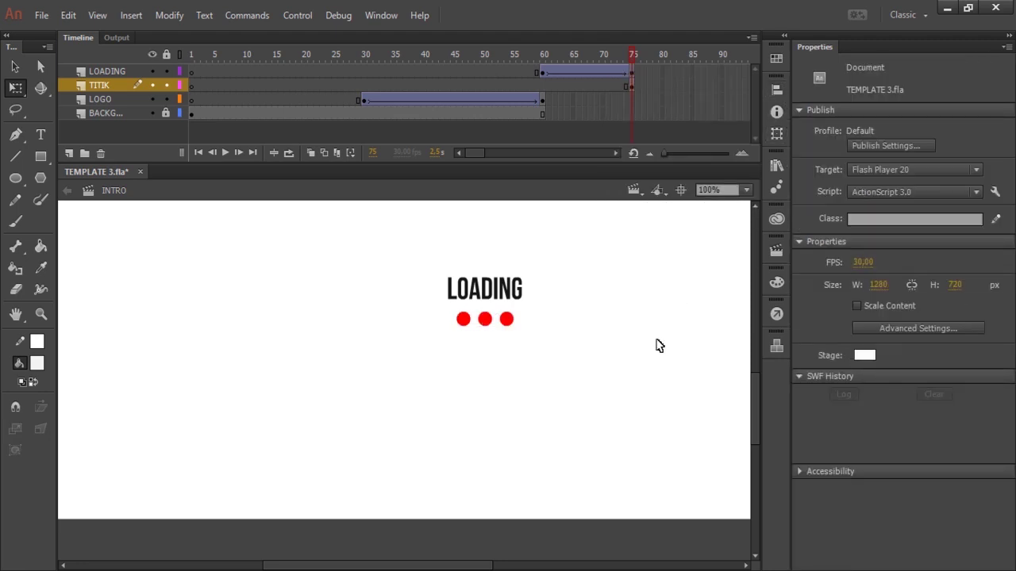
Extend the background and LOGO layers to frame 75 by inserting frames
scroll(658, 345, "down", 5)
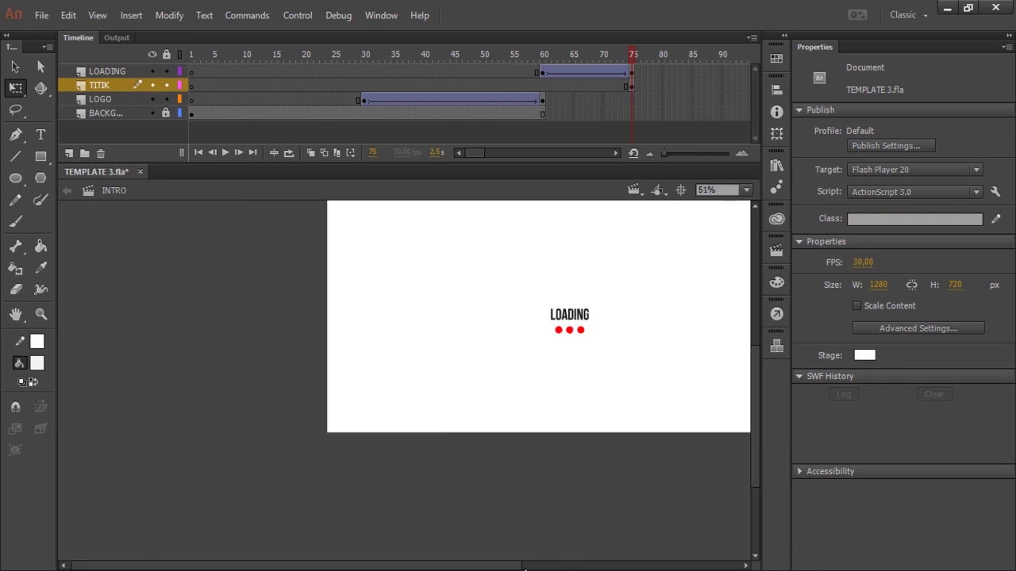
left_click_drag(524, 568, 578, 568)
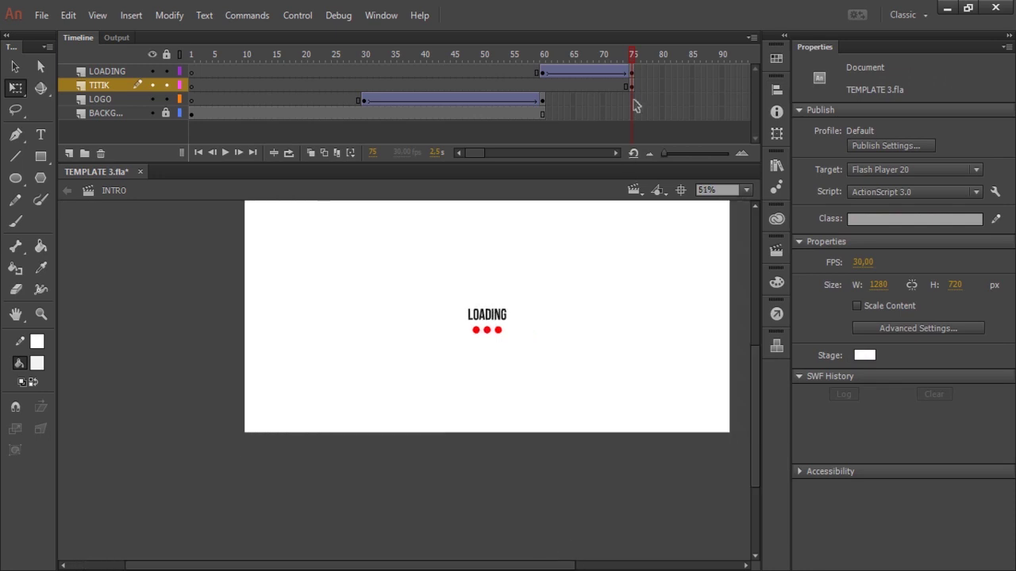
right_click(632, 113)
left_click(671, 196)
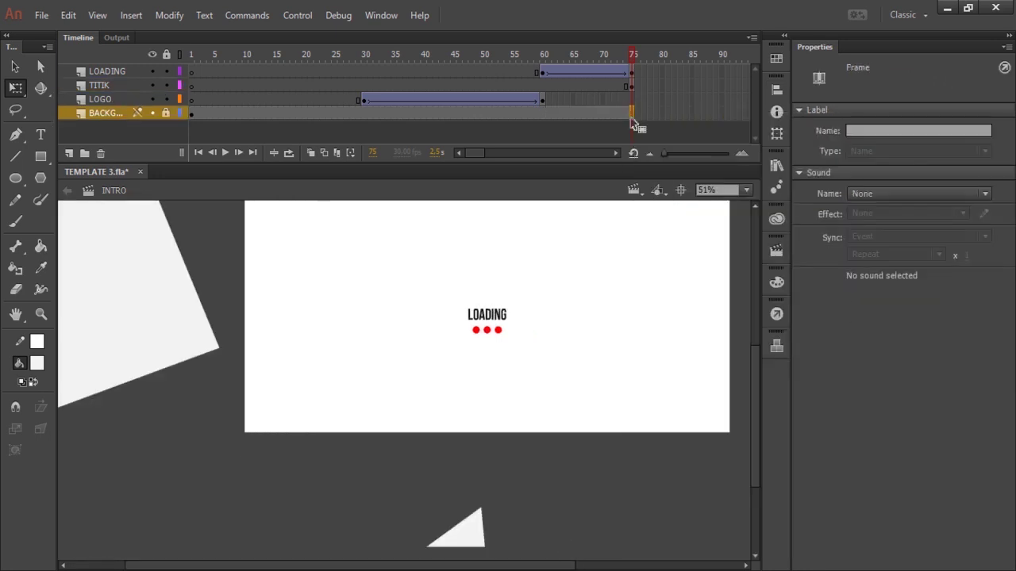
right_click(632, 100)
left_click(649, 190)
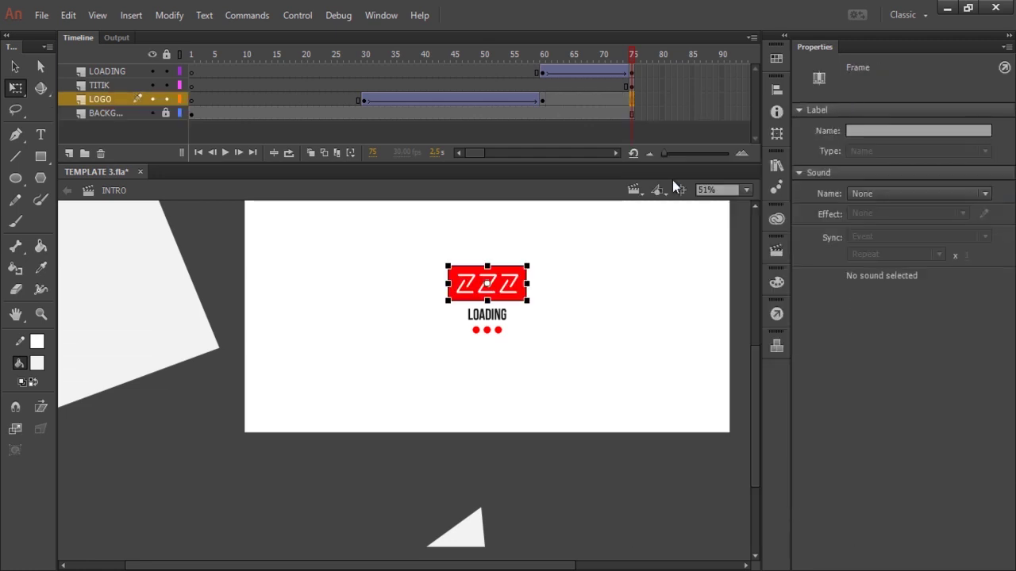
left_click_drag(759, 378, 762, 363)
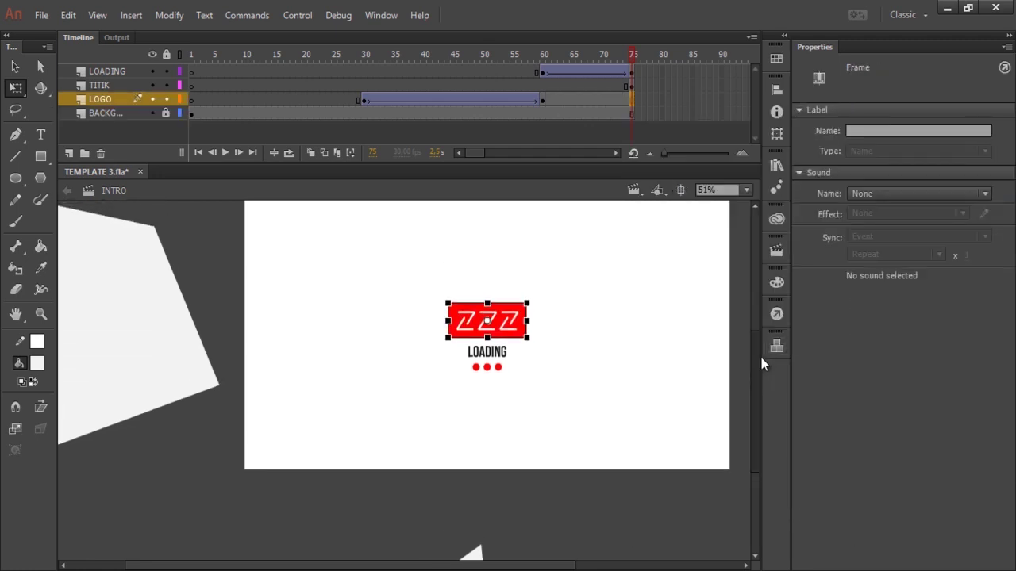
left_click_drag(558, 565, 597, 564)
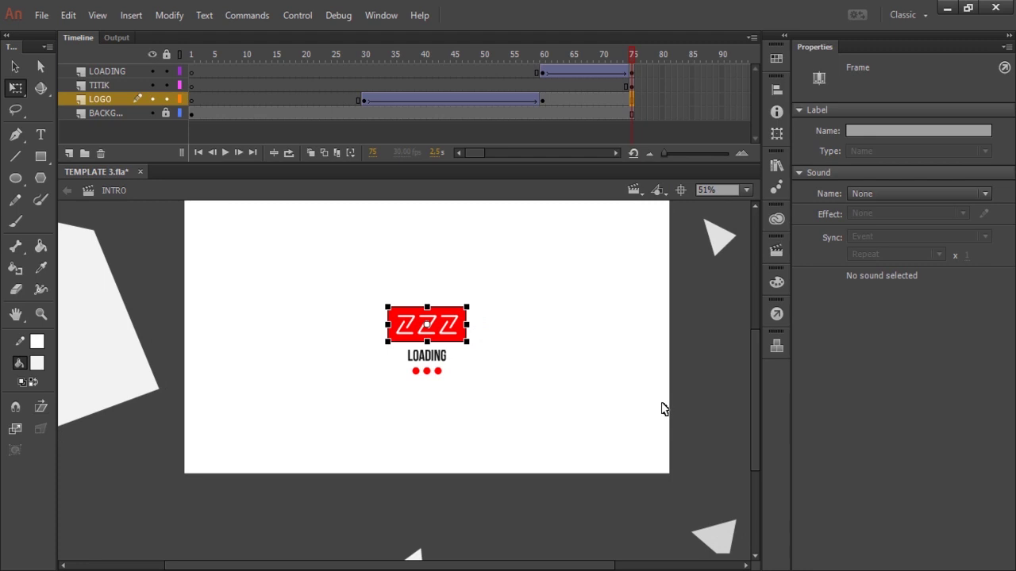
Open the TITIK symbol at frame 75, check the length of its dot animation, and return to the INTRO scene
left_click(633, 86)
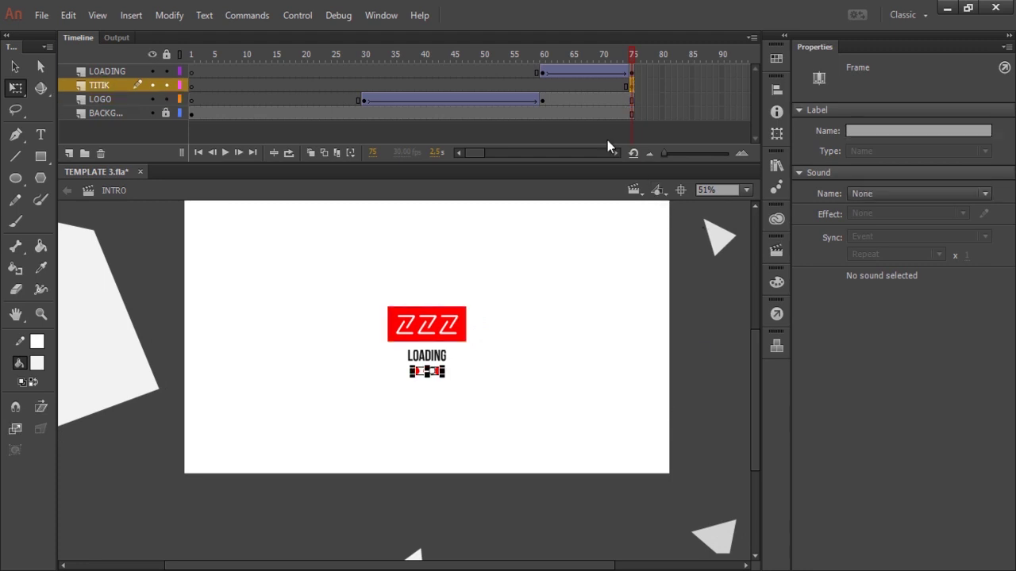
double_click(442, 372)
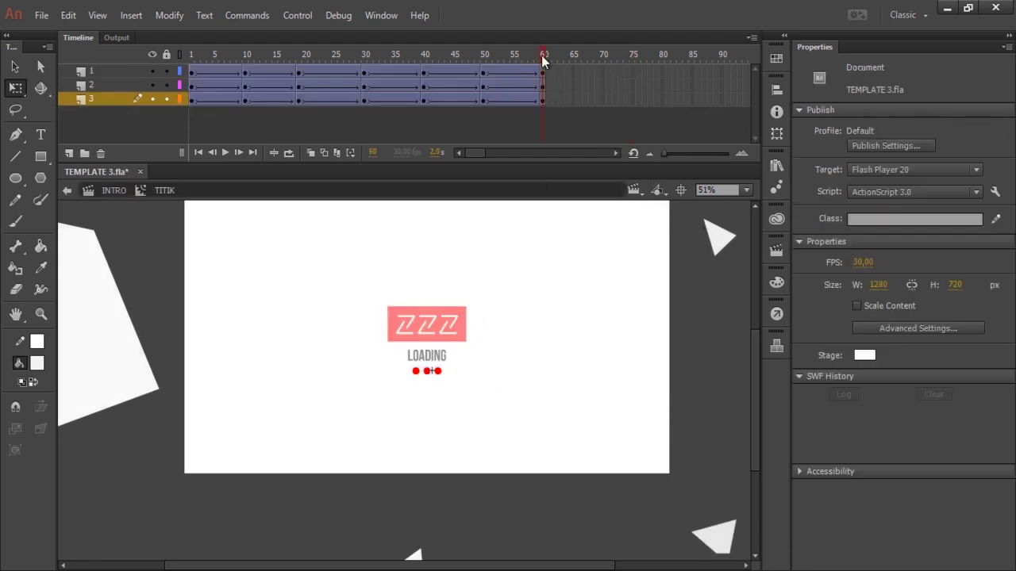
double_click(689, 401)
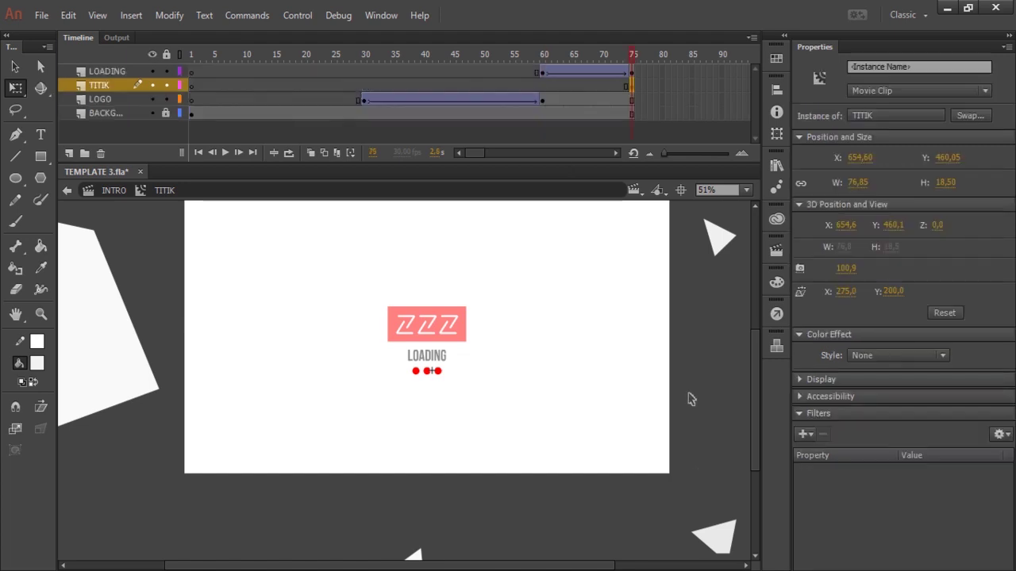
Insert a keyframe at frame 85 of the TITIK layer and create a classic tween from frame 75
left_click_drag(560, 568, 613, 567)
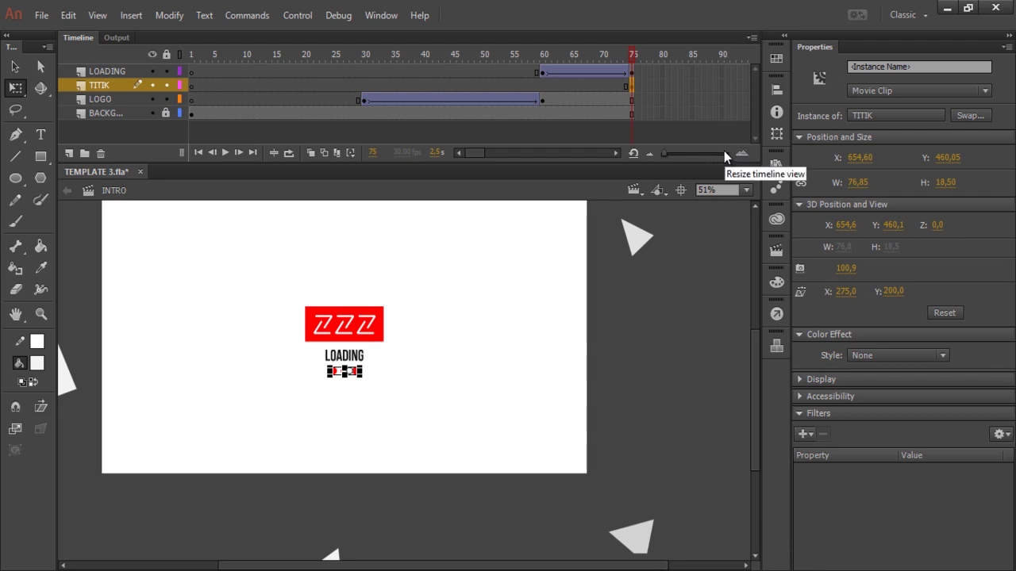
left_click(614, 152)
left_click(614, 153)
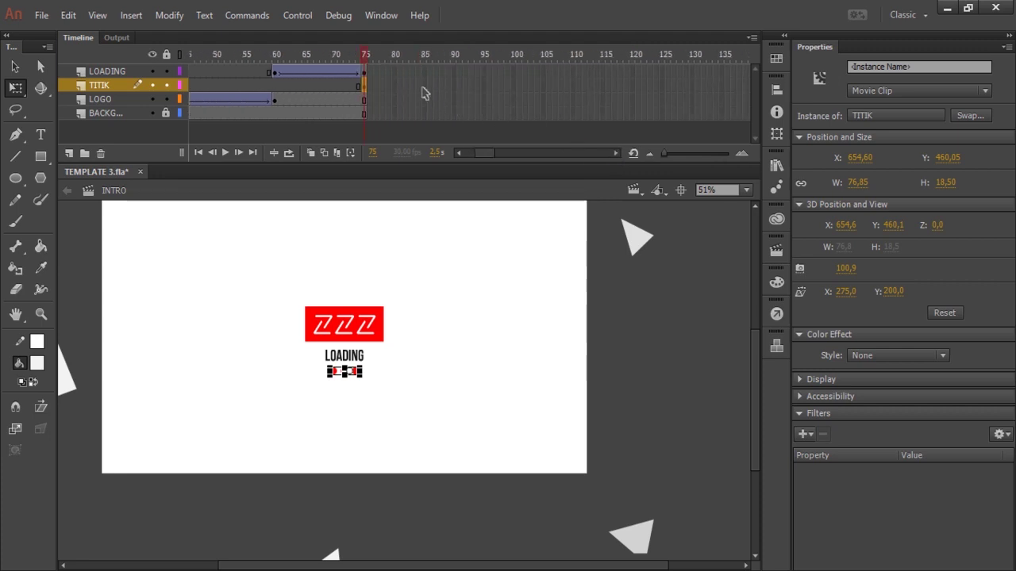
right_click(420, 85)
left_click(449, 206)
right_click(393, 84)
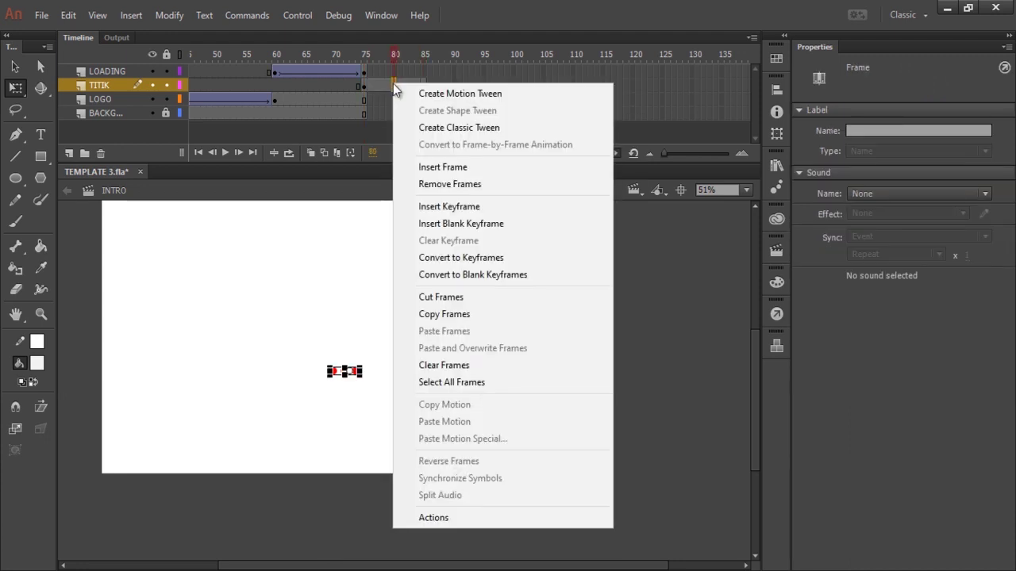
left_click(441, 127)
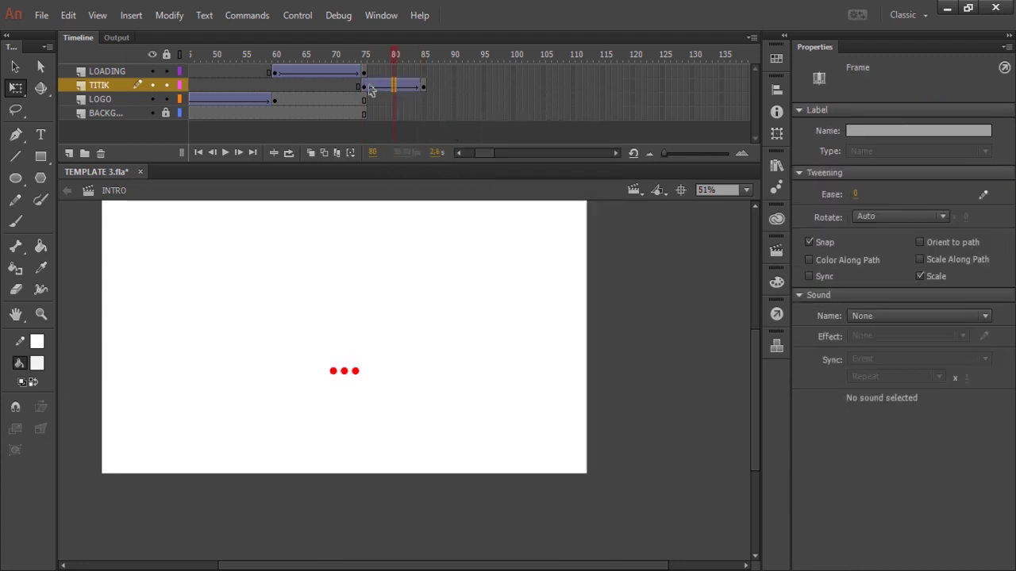
Make the TITIK dots fully transparent at frame 75 by setting their color effect to Alpha 0%
left_click(368, 88)
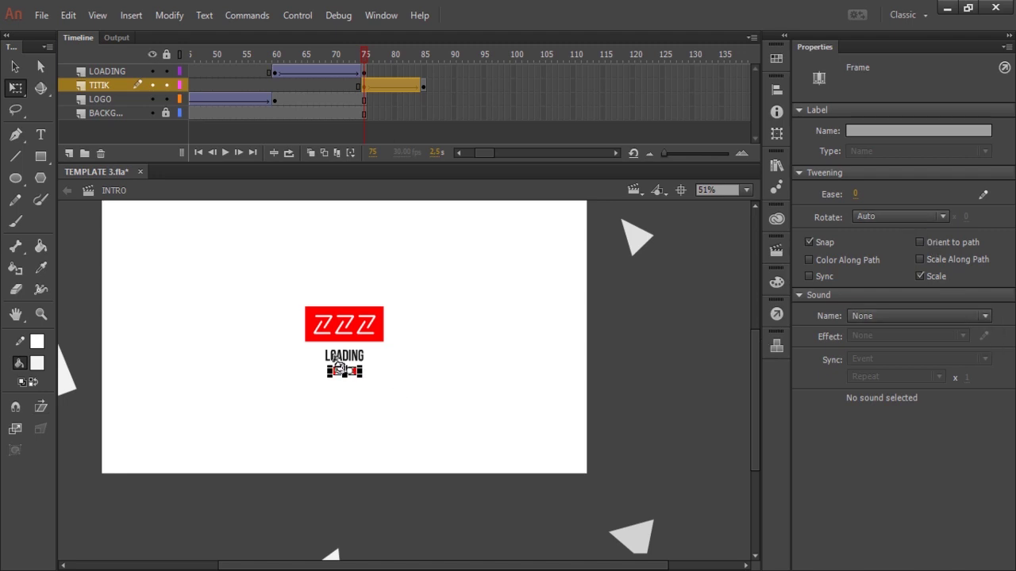
key("v")
left_click(357, 371)
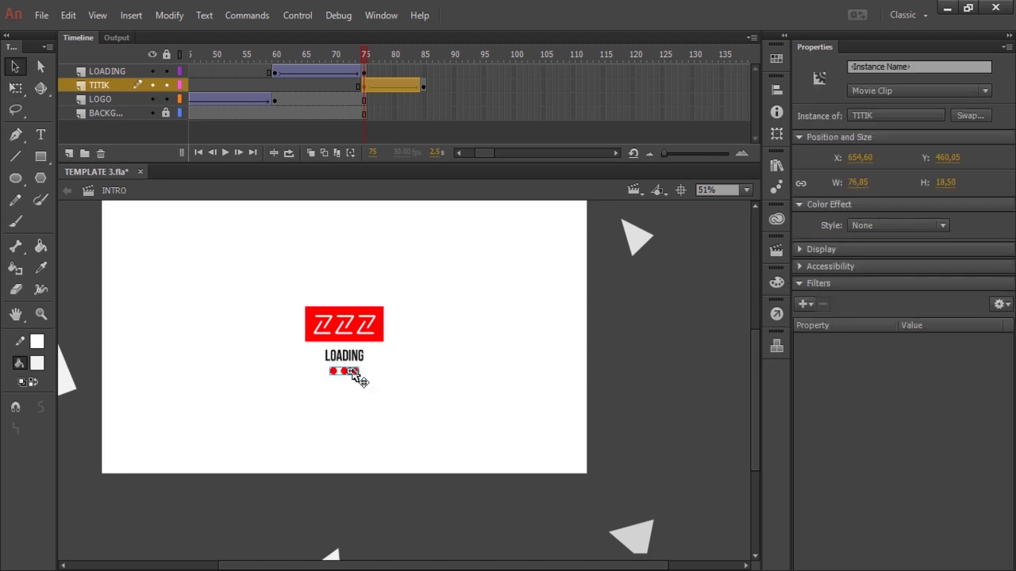
left_click(361, 367)
left_click(357, 372)
left_click(879, 225)
left_click(887, 309)
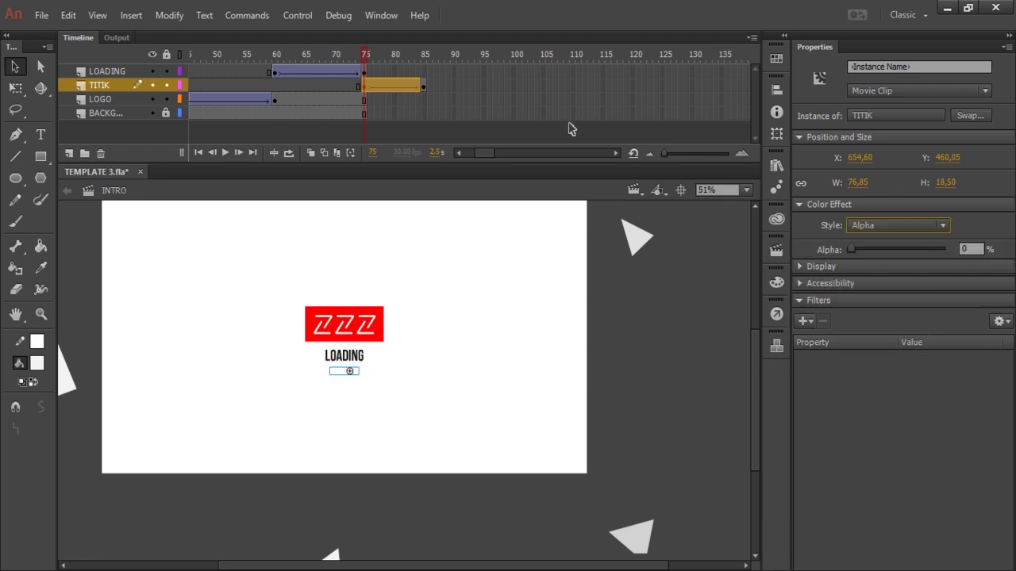
Extend all four layers of the INTRO scene to frame 150 by inserting frames
left_click(425, 56)
left_click_drag(482, 155, 490, 152)
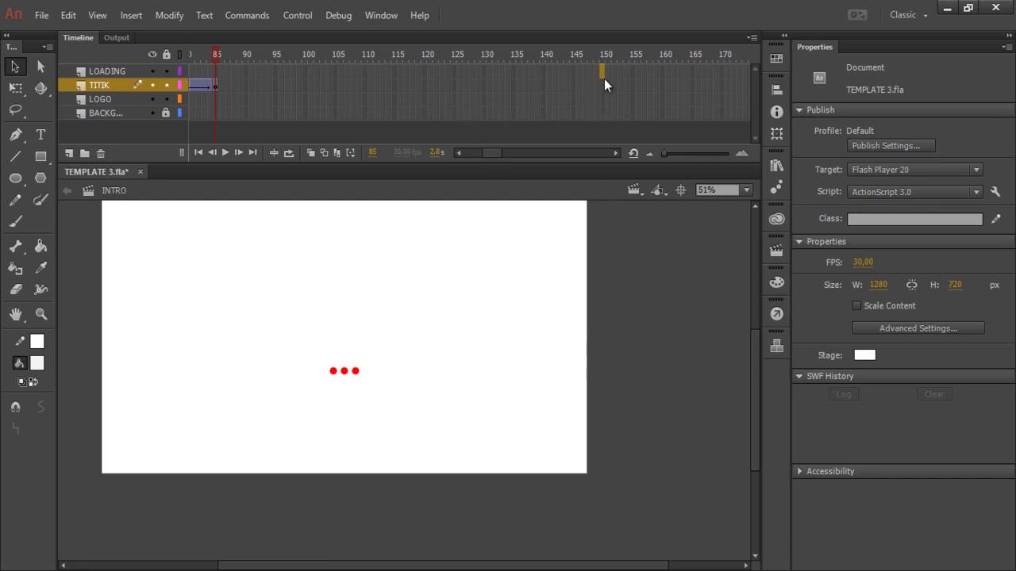
right_click(603, 111)
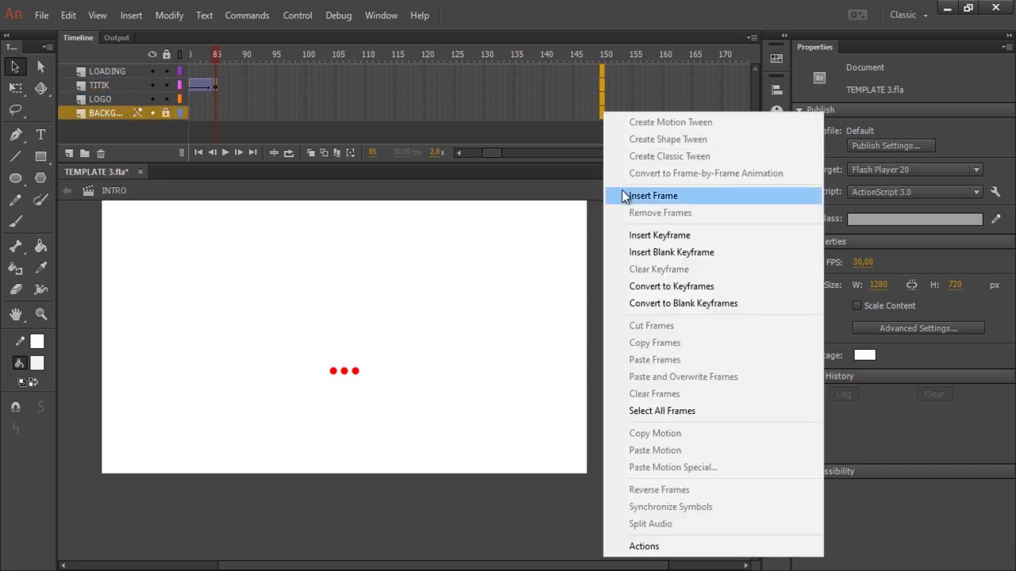
left_click(627, 194)
left_click(605, 350)
mouse_move(492, 152)
left_mouse_down()
mouse_move(475, 152)
mouse_move(488, 151)
left_mouse_up()
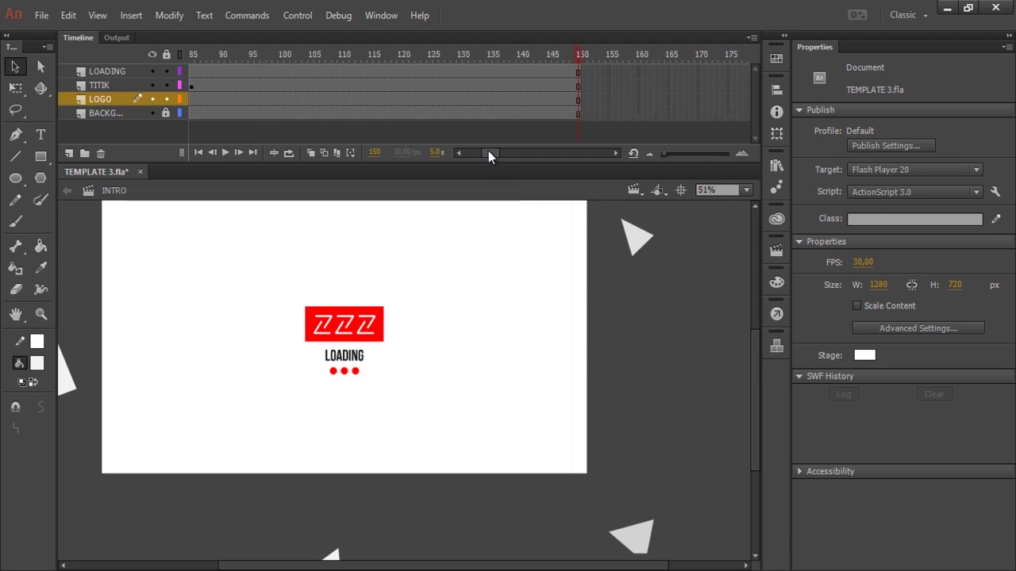
Select frame 150 of the LOADING layer and find the Stop at this Frame snippet among the ActionScript Timeline Navigation code snippets
left_click(578, 72)
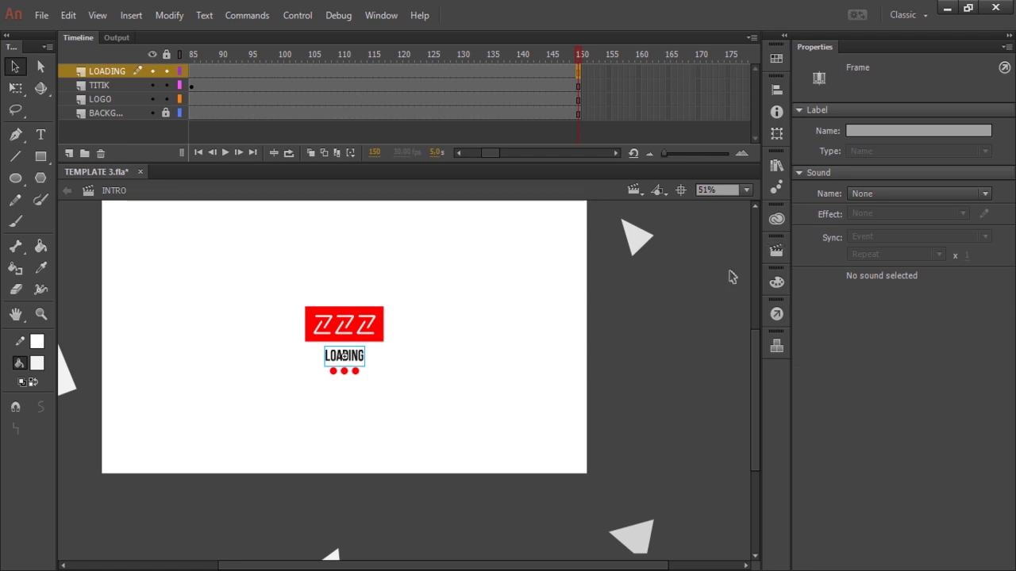
left_click(778, 314)
left_click(777, 314)
left_click(380, 16)
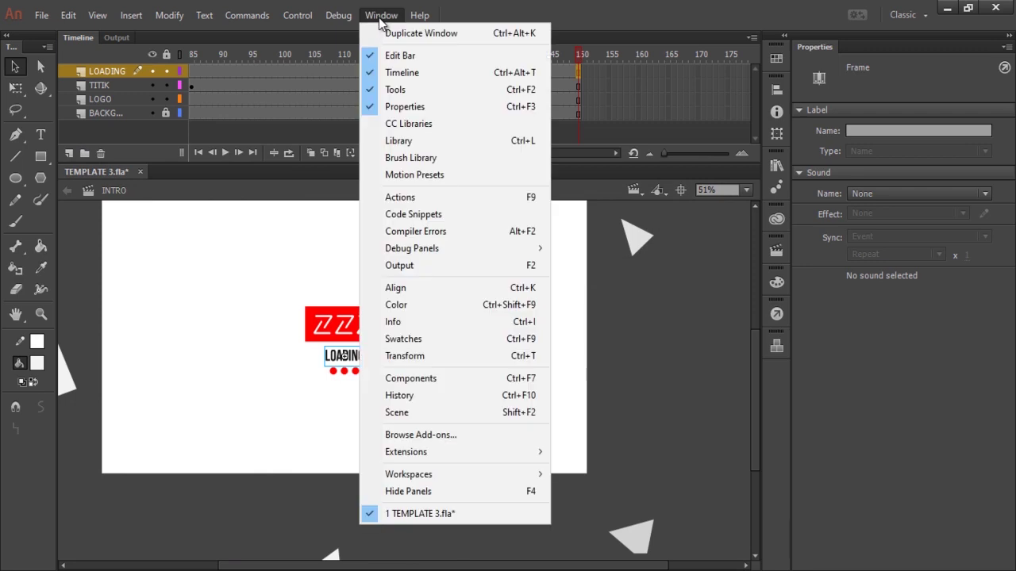
left_click(474, 216)
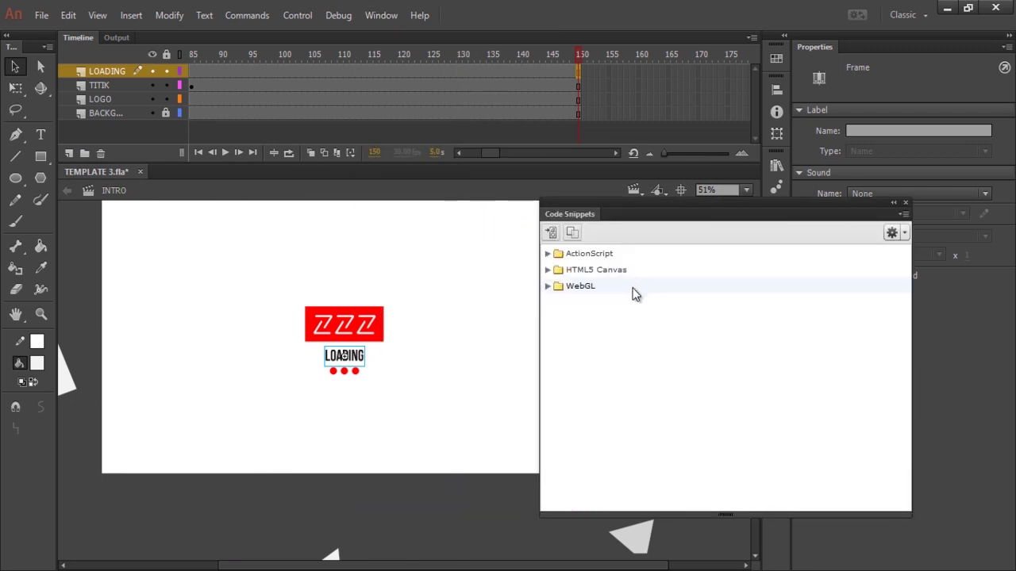
left_click(548, 254)
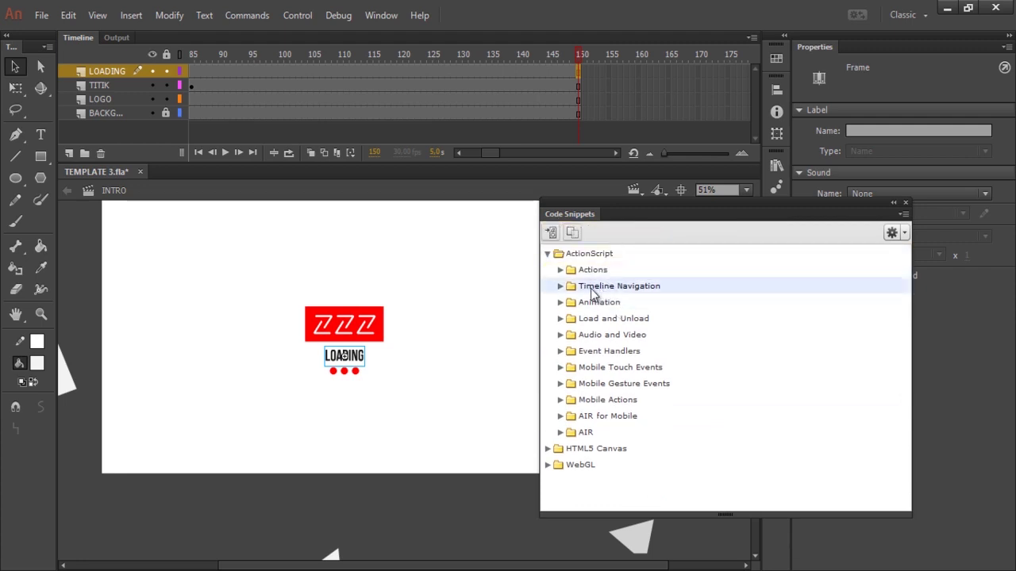
left_click(561, 270)
left_click(560, 270)
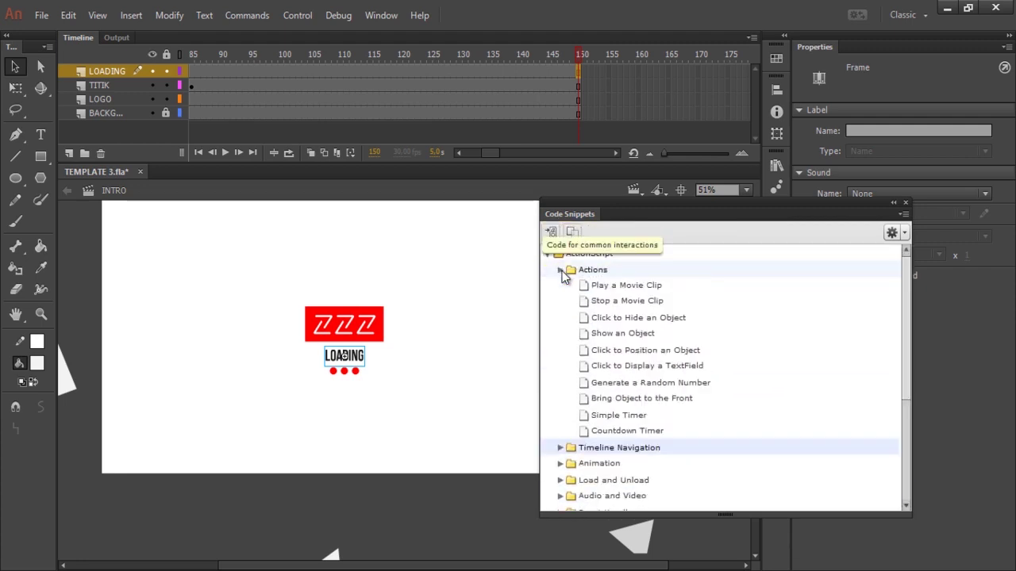
left_click(560, 286)
left_click(582, 303)
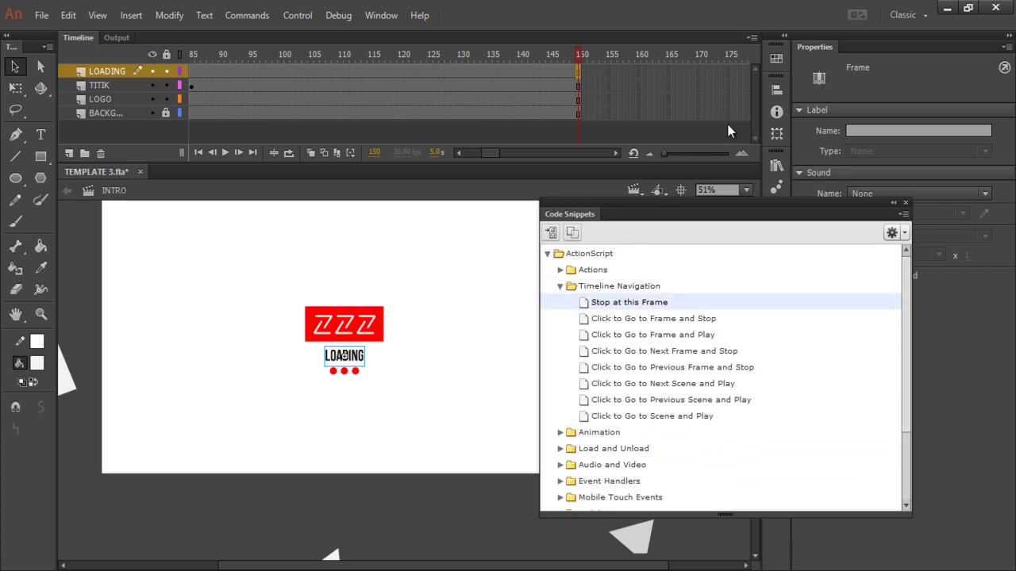
Apply the Stop at this Frame snippet at frame 150 and close the code windows
left_click(697, 98)
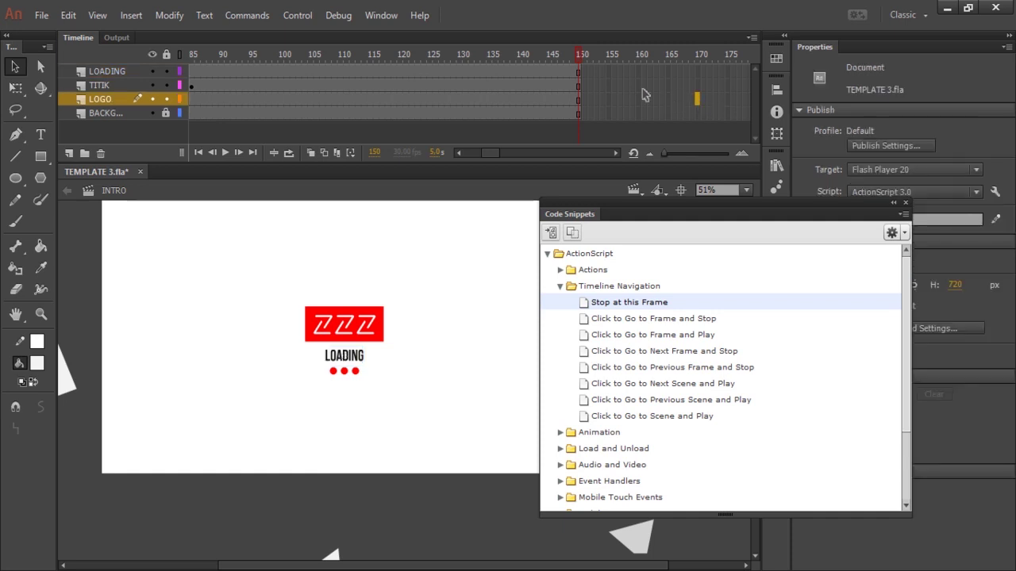
left_click(578, 73)
double_click(597, 304)
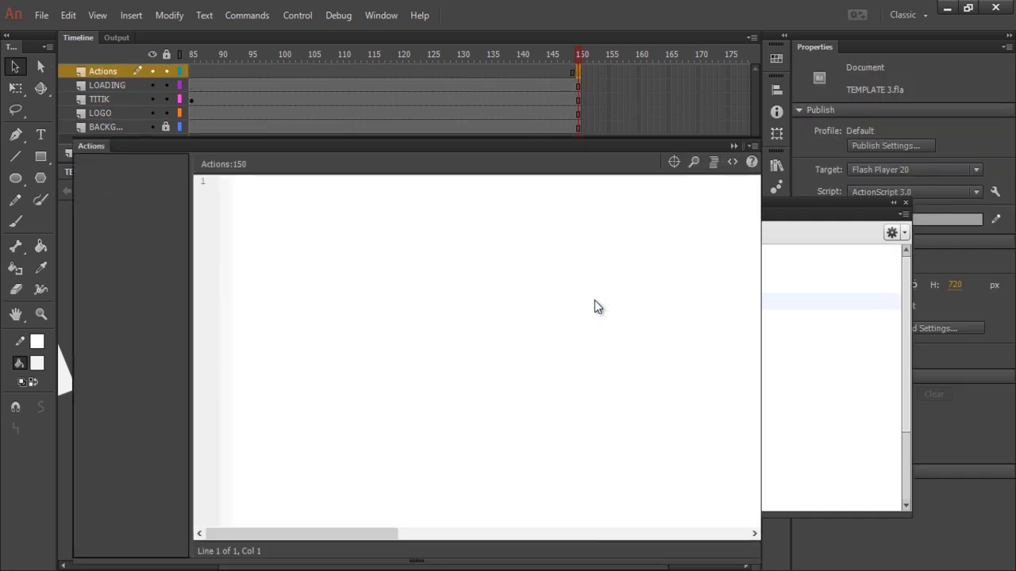
left_click(595, 75)
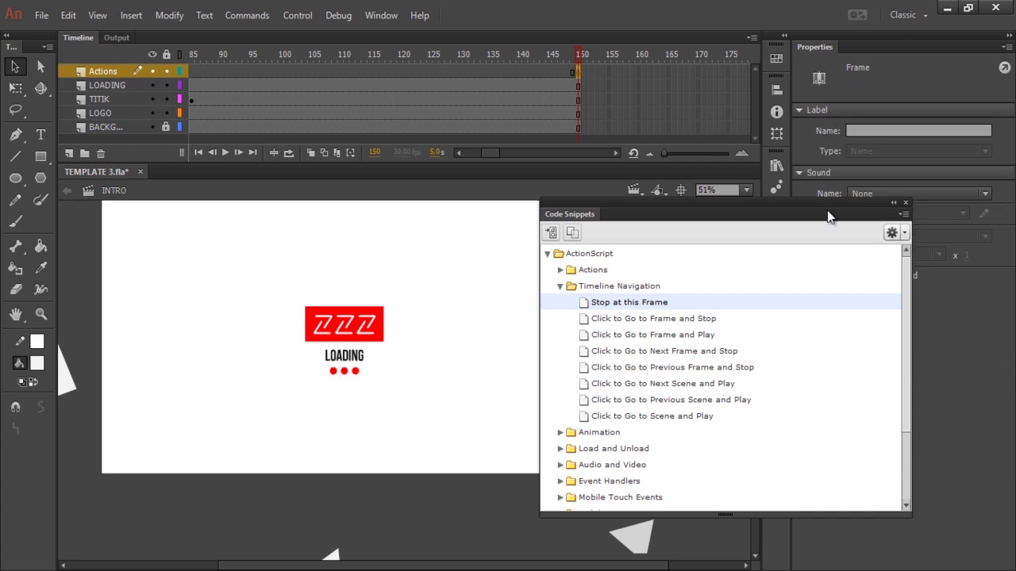
left_click(905, 202)
left_click(724, 330)
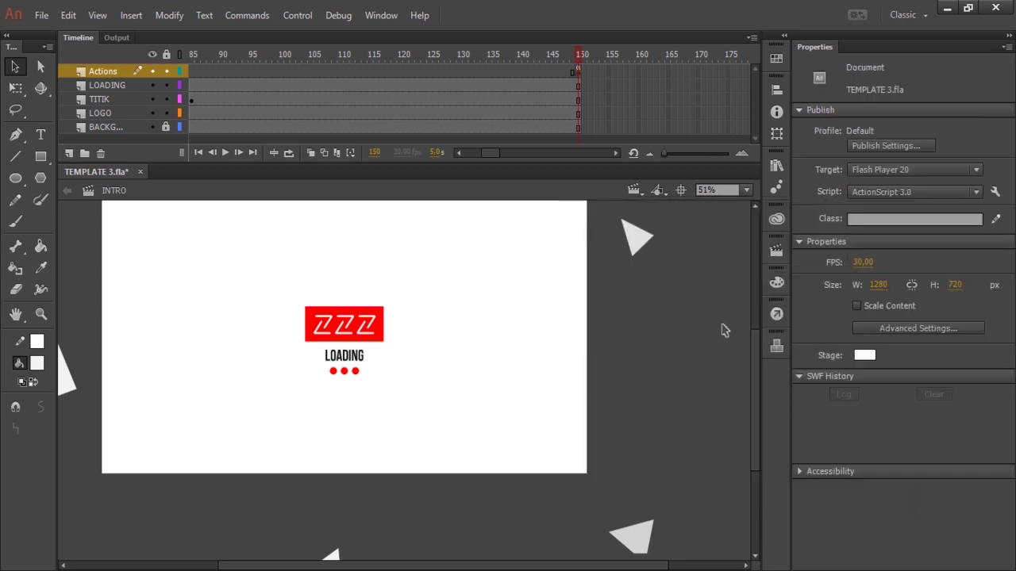
Save the document and test the movie twice, closing the preview after each playback
key("ctrl+s")
key("ctrl+Return")
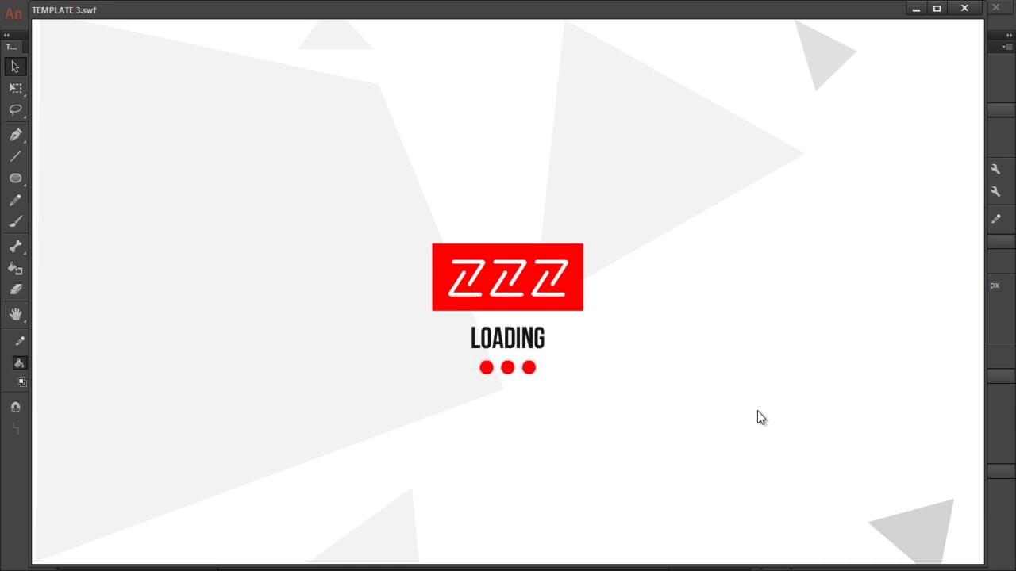
left_click(964, 8)
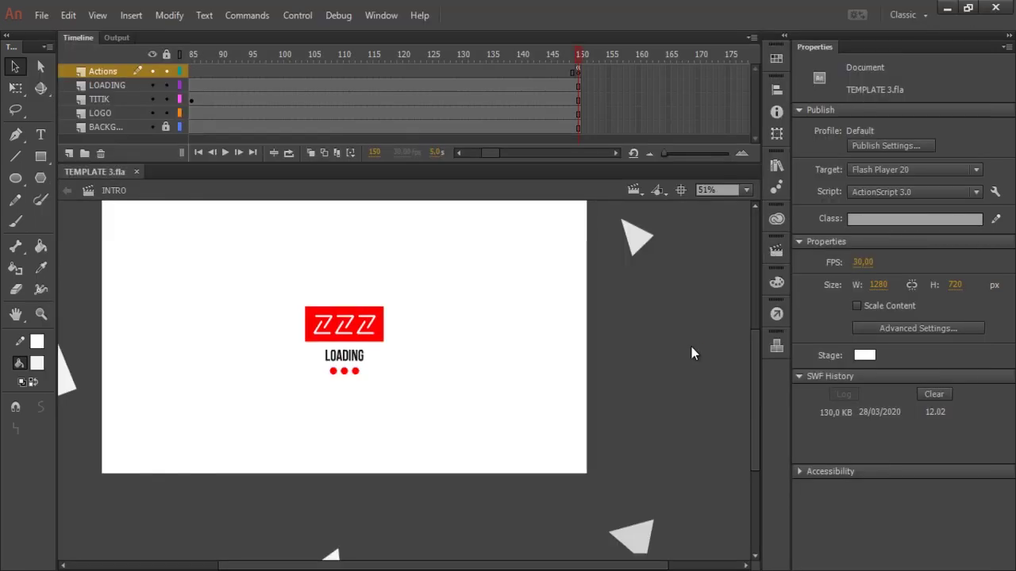
key("ctrl+Return")
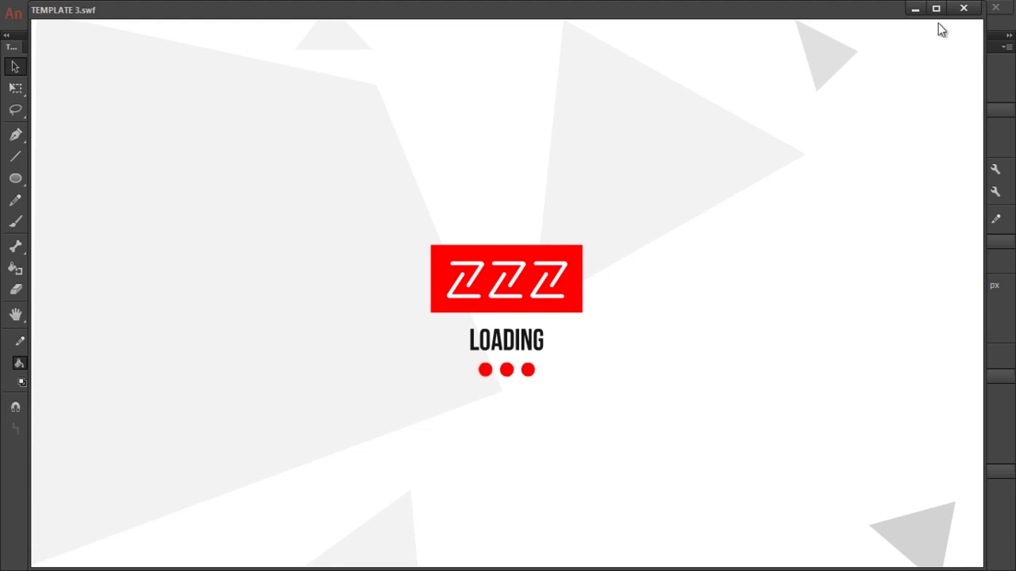
left_click(962, 8)
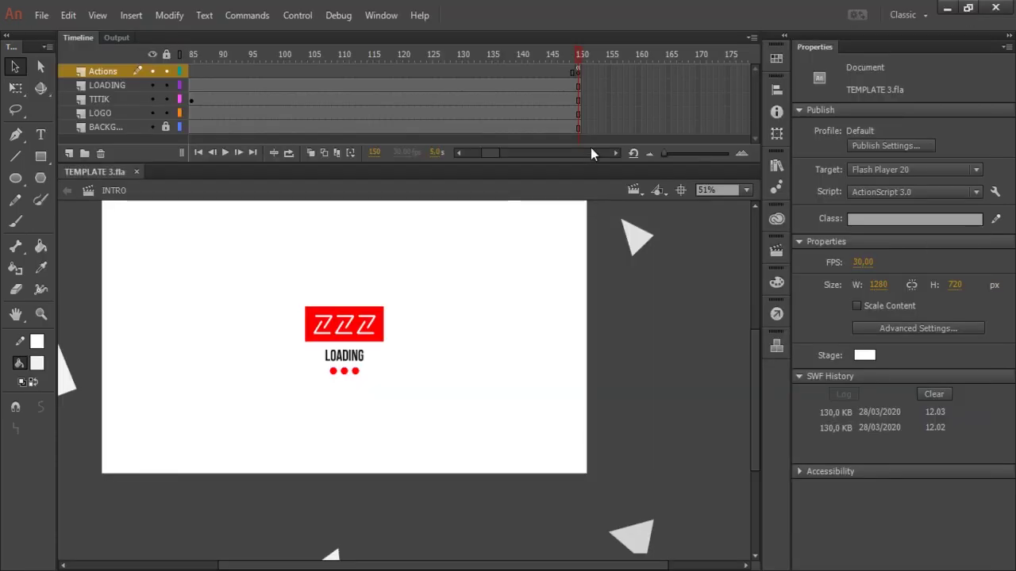
Scrub through the logo animation and raise the ease of the LOGO layer's classic tween
left_click_drag(489, 153, 480, 149)
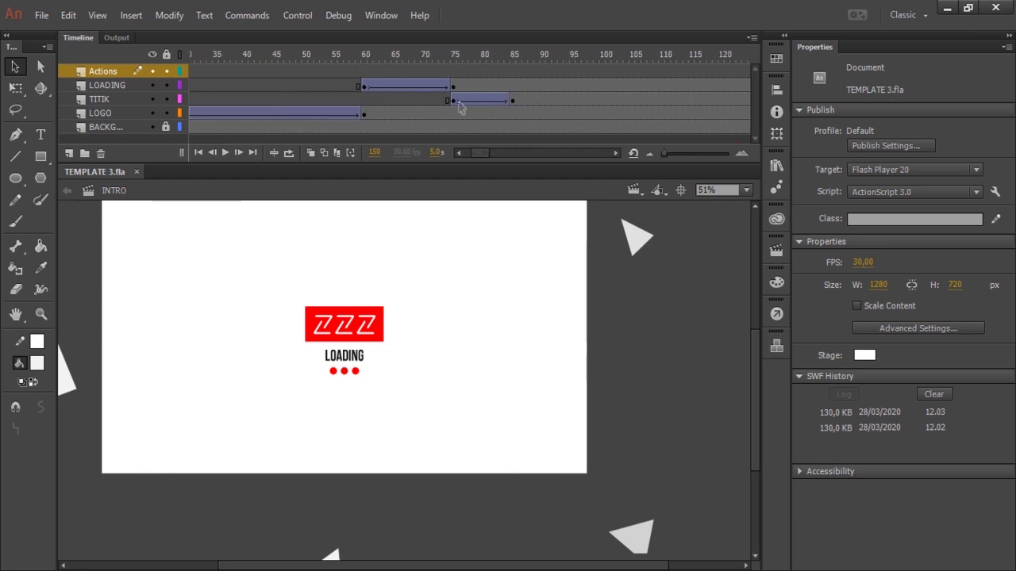
left_click_drag(384, 56, 307, 52)
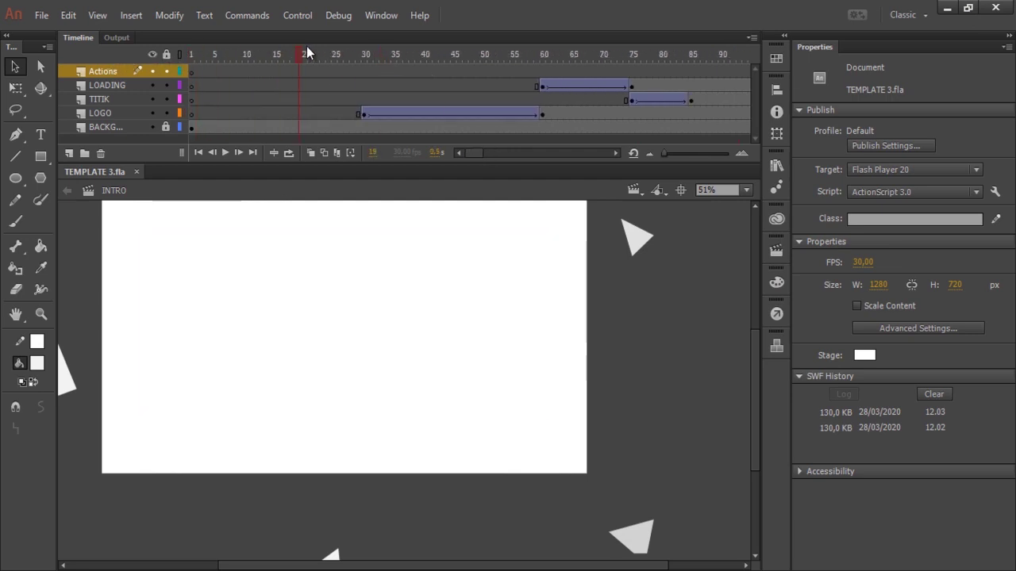
left_click_drag(370, 46, 414, 56)
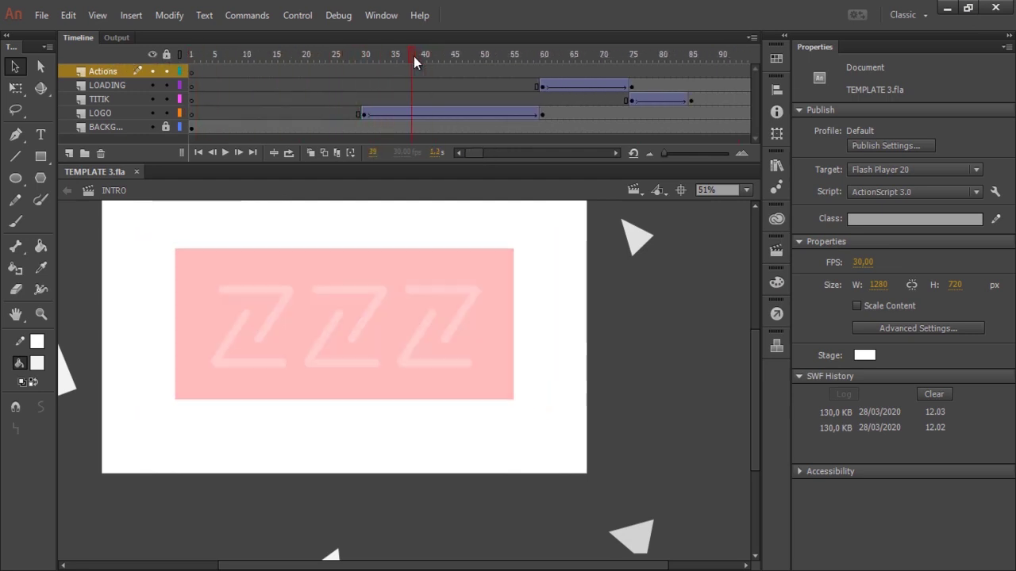
left_click(460, 115)
left_click(856, 193)
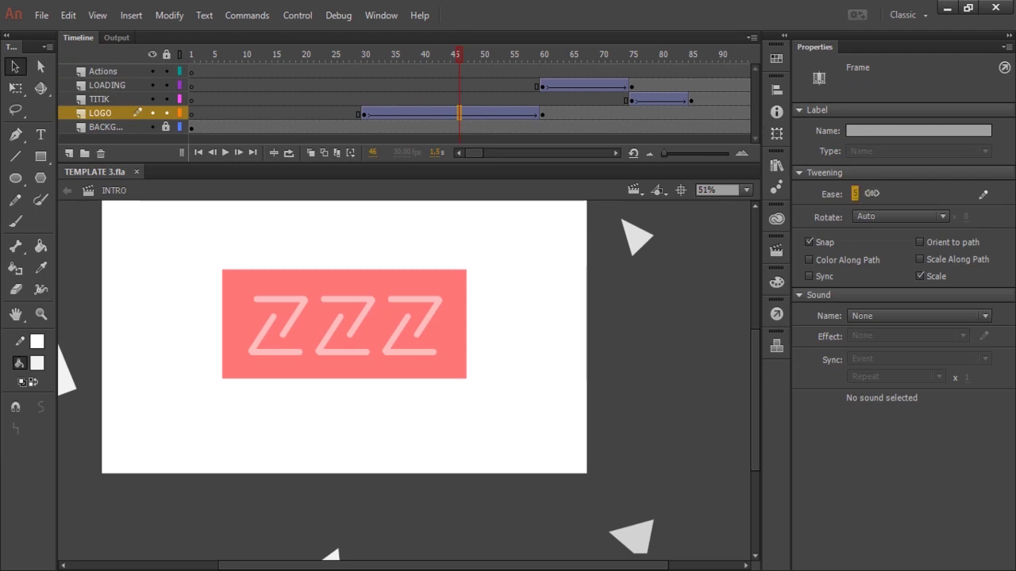
Set the ease of the LOADING layer's classic tween to 100
left_click(591, 85)
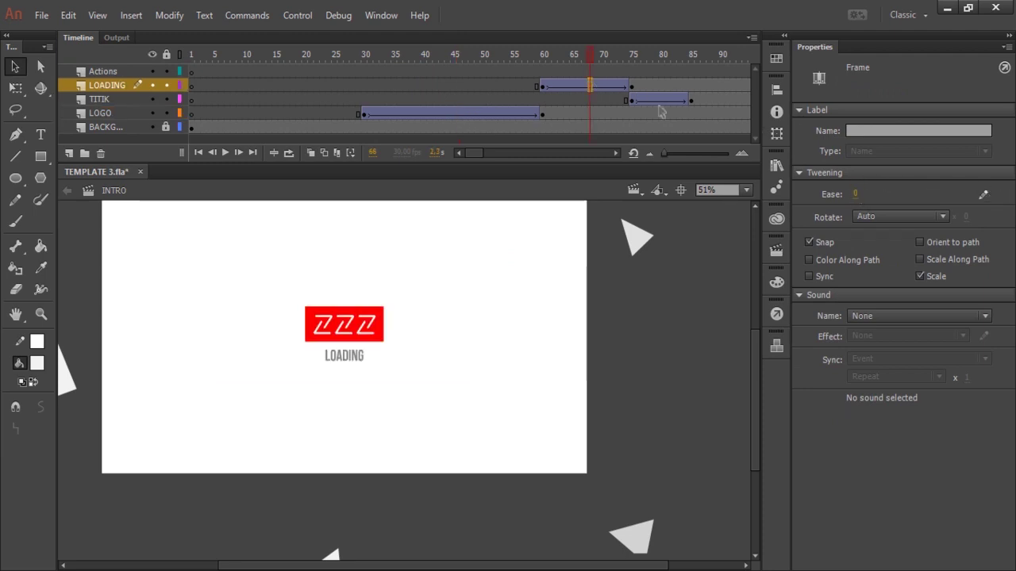
left_click(855, 194)
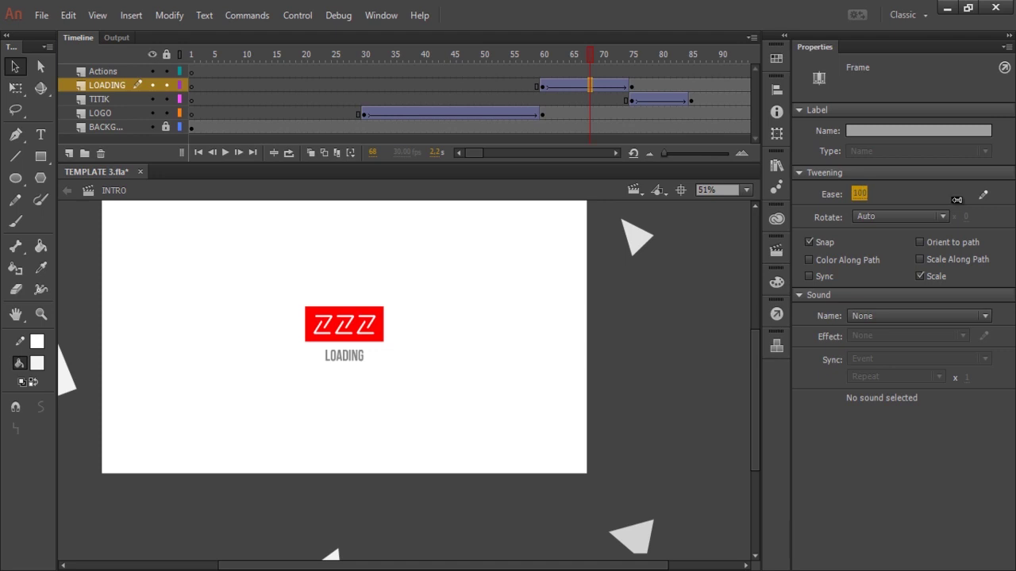
type("100")
key("Return")
Set the ease of the TITIK layer's classic tween to 100 and test the movie
left_click(675, 99)
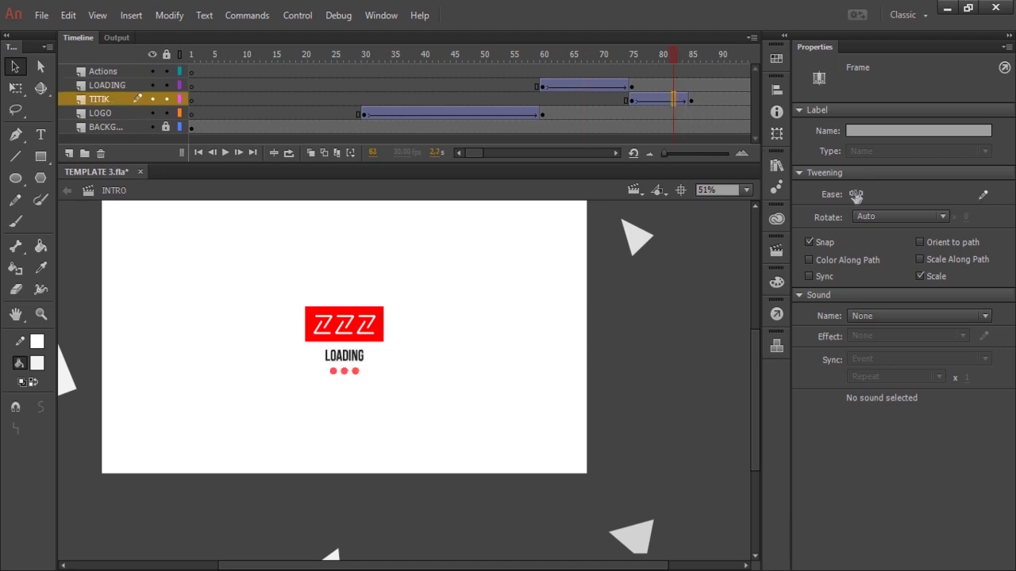
left_click_drag(484, 153, 496, 156)
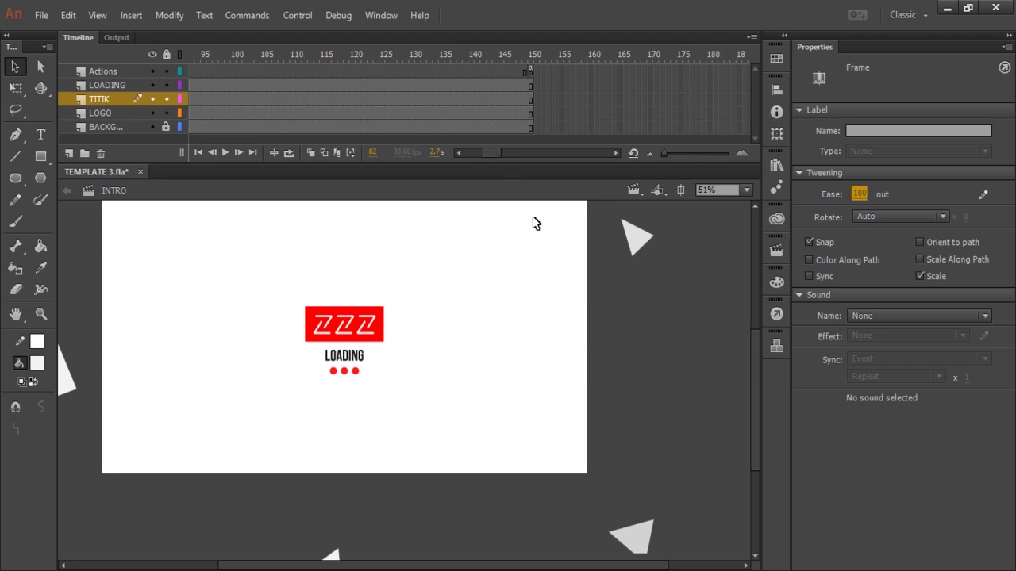
key("ctrl+Return")
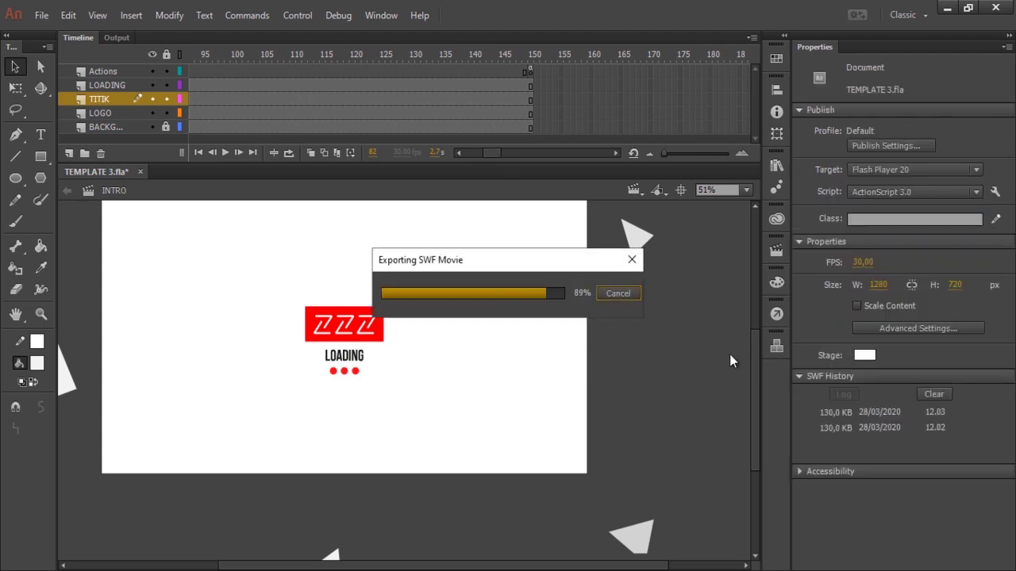